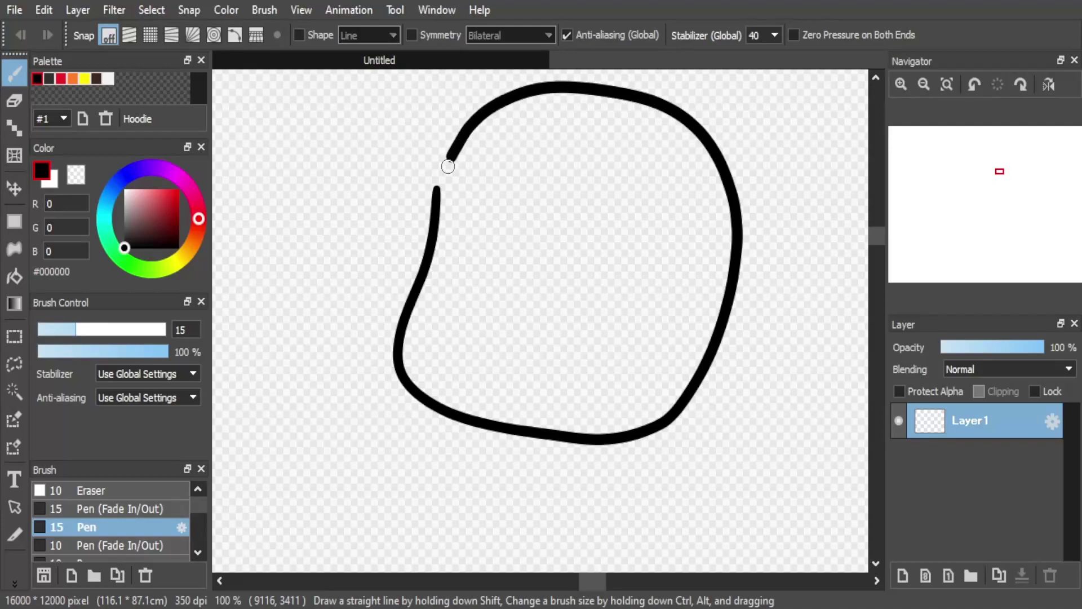
Add a new layer above the head outline and draw the bandana's curved brim across the head, with short folded ends on both sides
scroll(878, 236, "up", 1)
key("ctrl+shift+n")
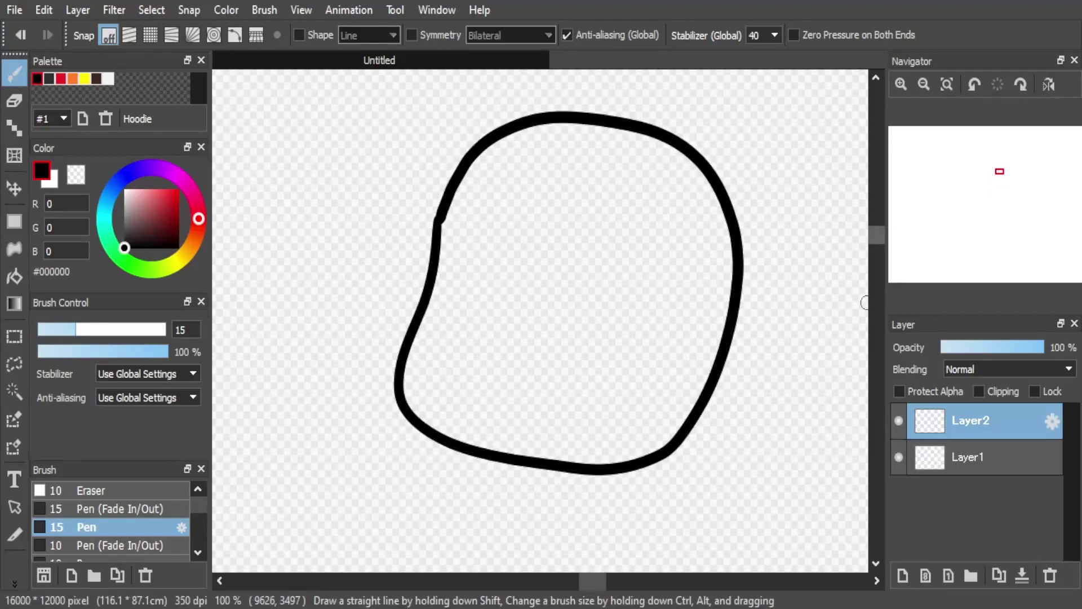
scroll(469, 328, "up", 2)
mouse_move(421, 284)
left_mouse_down()
mouse_move(474, 319)
mouse_move(620, 345)
mouse_move(716, 340)
mouse_move(757, 322)
mouse_move(747, 282)
mouse_move(665, 288)
left_mouse_up()
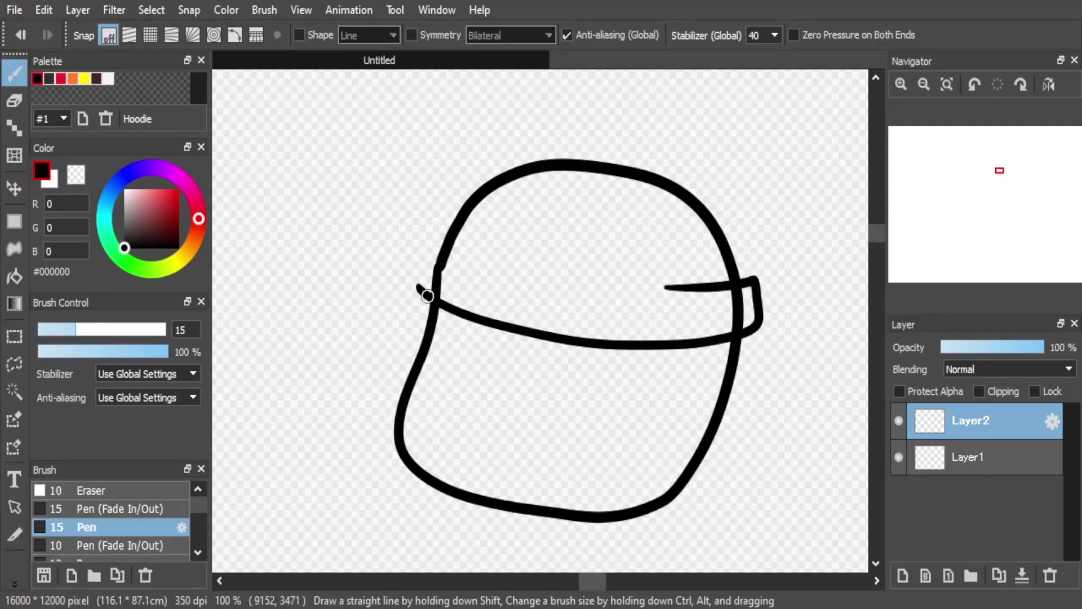
left_click_drag(430, 257, 483, 261)
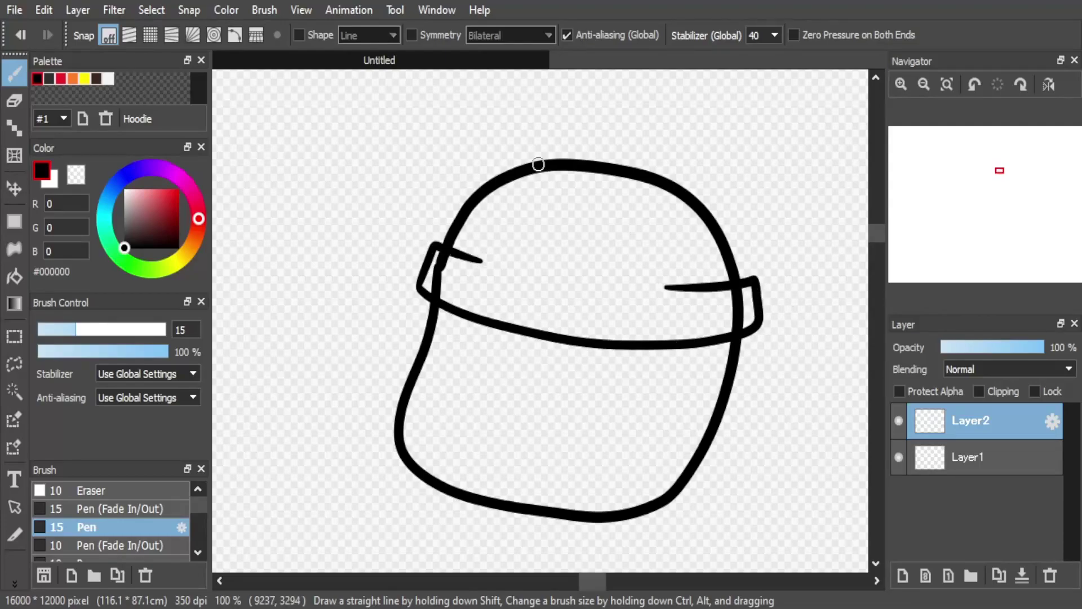
Draw the bandana's rounded knot on the head's right side with two pointed tails, one rising and one hanging outward
mouse_move(712, 225)
left_mouse_down()
mouse_move(758, 235)
mouse_move(745, 276)
left_mouse_up()
key("ctrl+z")
left_click_drag(721, 228, 756, 263)
left_click_drag(603, 578, 610, 571)
mouse_move(598, 237)
left_mouse_down()
mouse_move(580, 153)
mouse_move(547, 116)
mouse_move(552, 194)
left_mouse_up()
mouse_move(618, 232)
left_mouse_down()
mouse_move(715, 304)
mouse_move(667, 335)
mouse_move(612, 316)
left_mouse_up()
mouse_move(610, 580)
left_mouse_down()
mouse_move(602, 566)
mouse_move(600, 579)
left_mouse_up()
On Layer1, erase the parts of the head outline that run through the bandana's brim
left_click(980, 457)
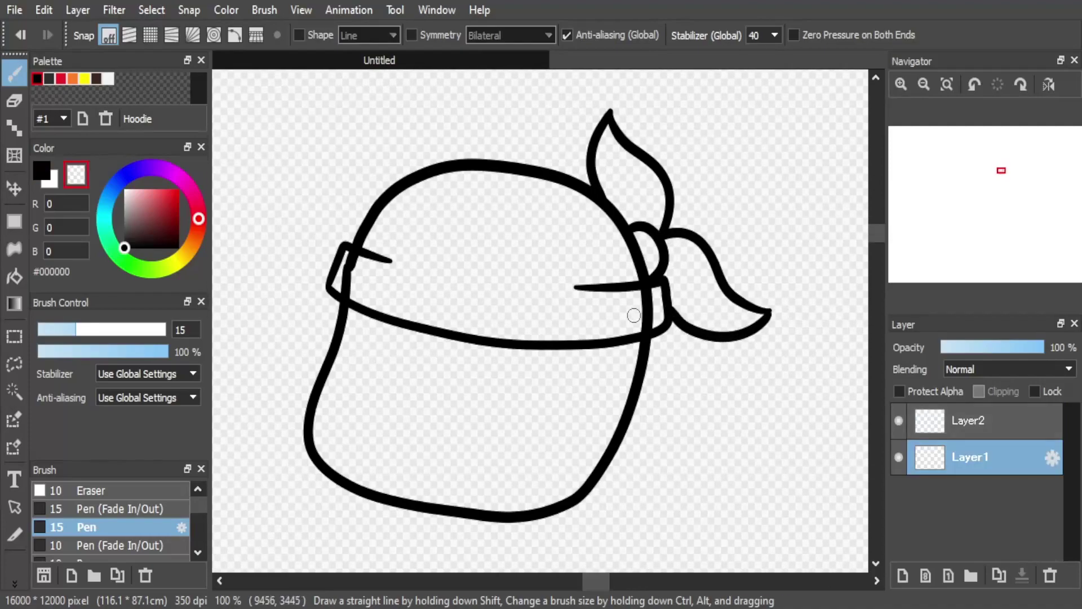
mouse_move(652, 320)
left_mouse_down()
mouse_move(650, 291)
mouse_move(643, 315)
left_mouse_up()
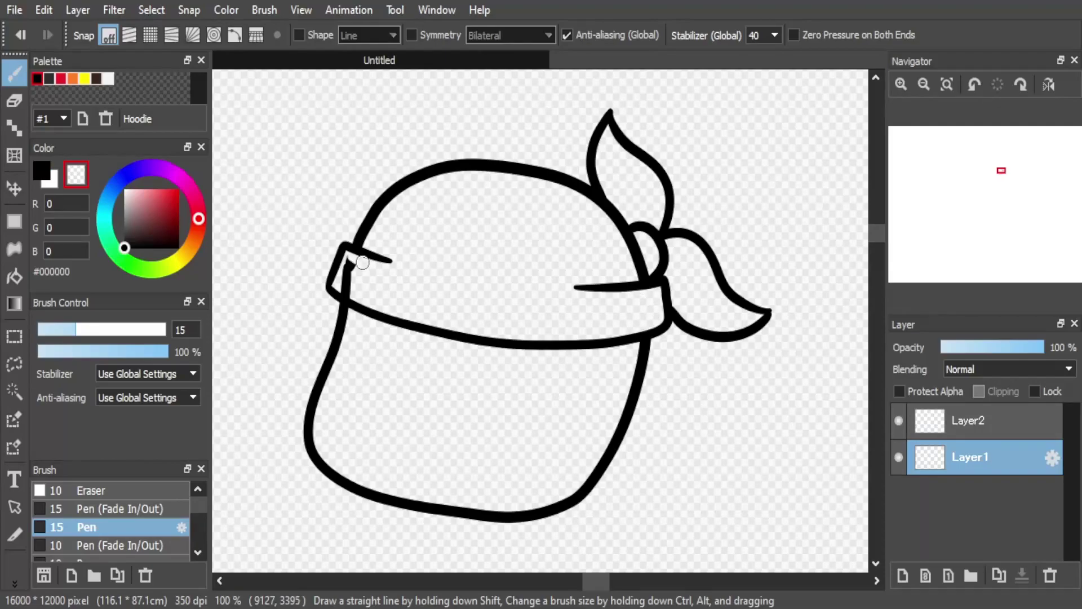
left_click_drag(596, 580, 593, 581)
left_click(899, 420)
left_click(899, 420)
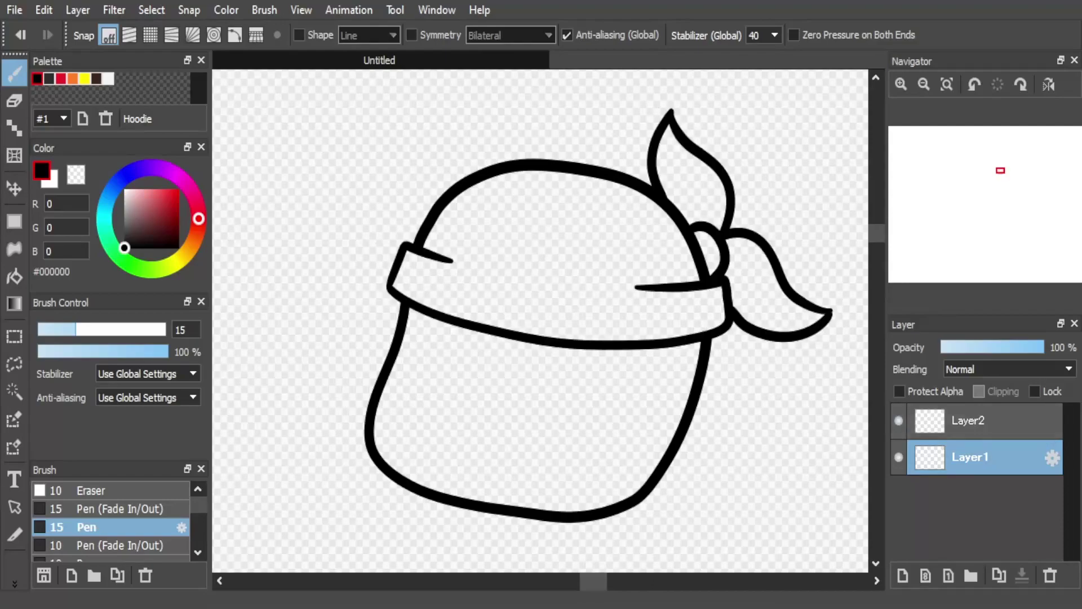
Merge the bandana layer down into Layer1 and add a new empty layer above it
left_click(980, 420)
left_click(1022, 576)
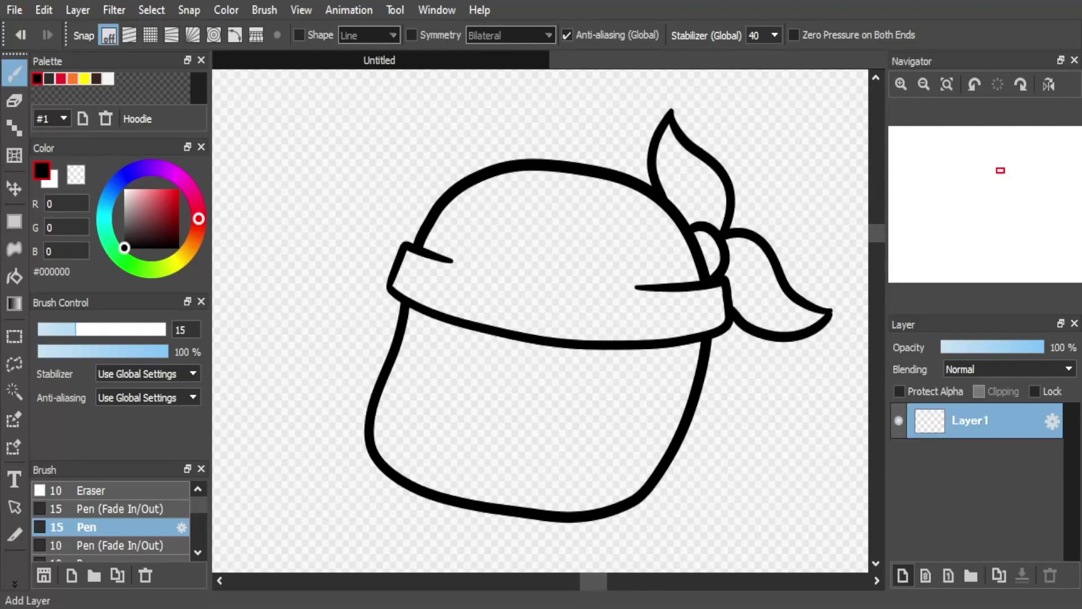
left_click(902, 575)
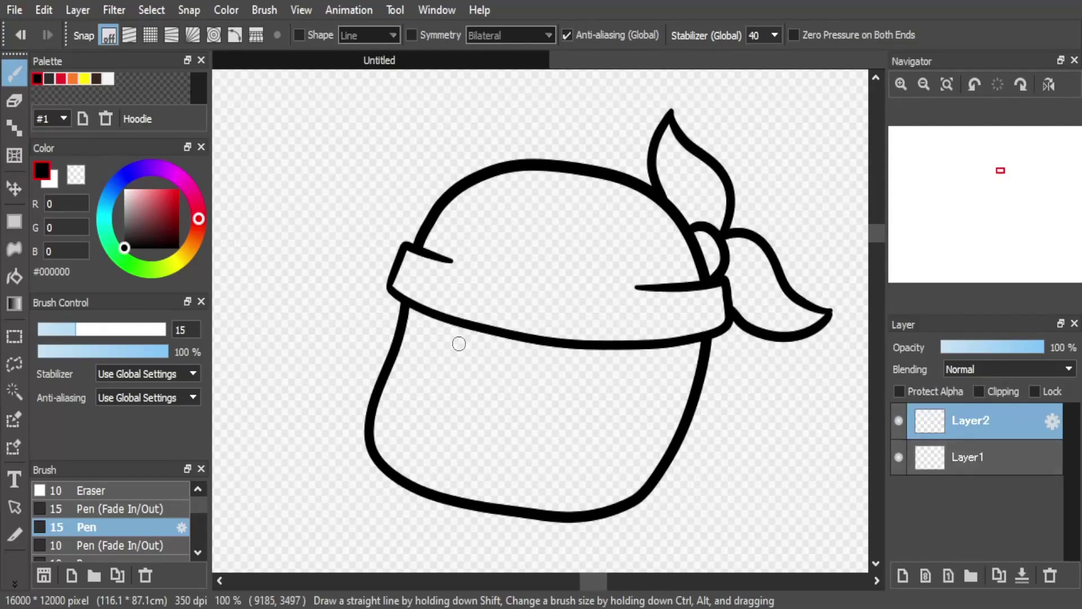
On Layer1, draw two elongated eyes under the brim and, with the 10 px Pen, a notched face contour on each side
key("ctrl+Down")
mouse_move(467, 328)
left_mouse_down()
mouse_move(469, 400)
mouse_move(495, 377)
mouse_move(559, 408)
mouse_move(603, 349)
left_mouse_up()
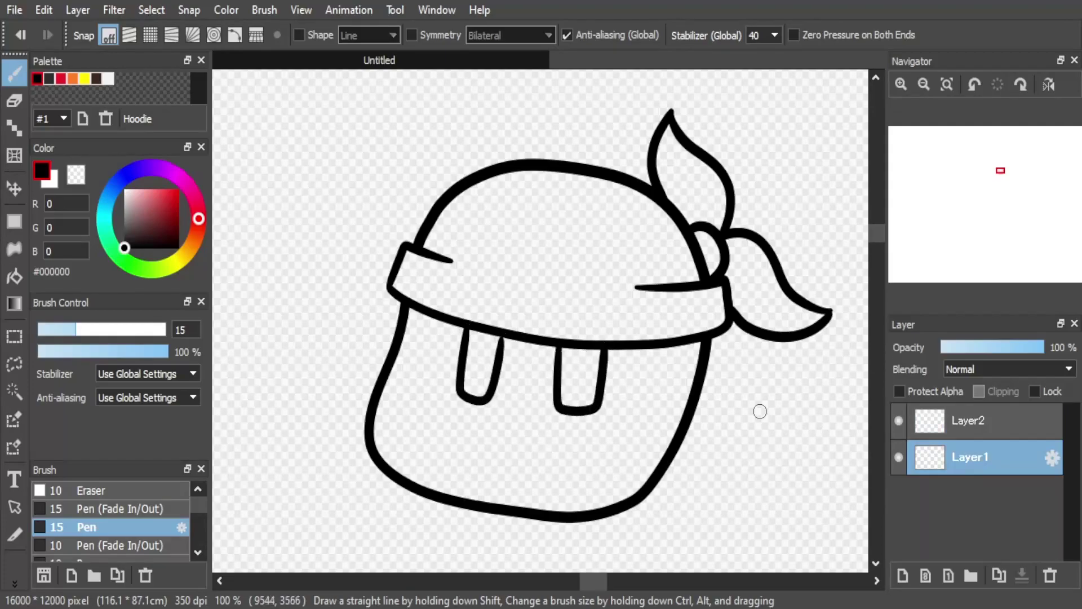
left_click(197, 552)
left_click(135, 545)
mouse_move(426, 313)
left_mouse_down()
mouse_move(415, 395)
mouse_move(386, 447)
mouse_move(397, 474)
left_mouse_up()
left_click_drag(638, 413, 670, 426)
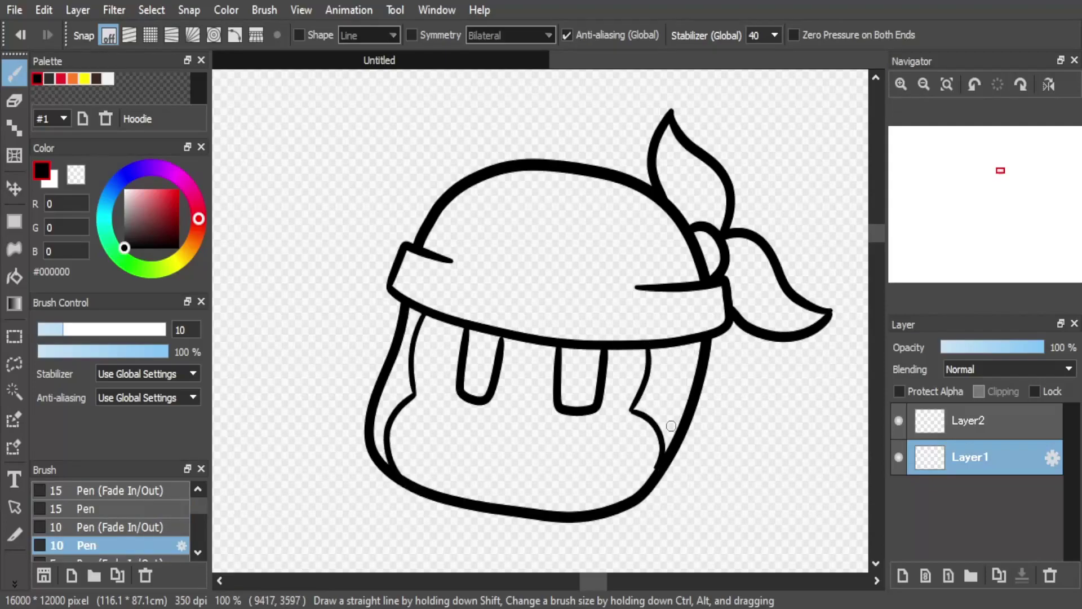
key("ctrl+z")
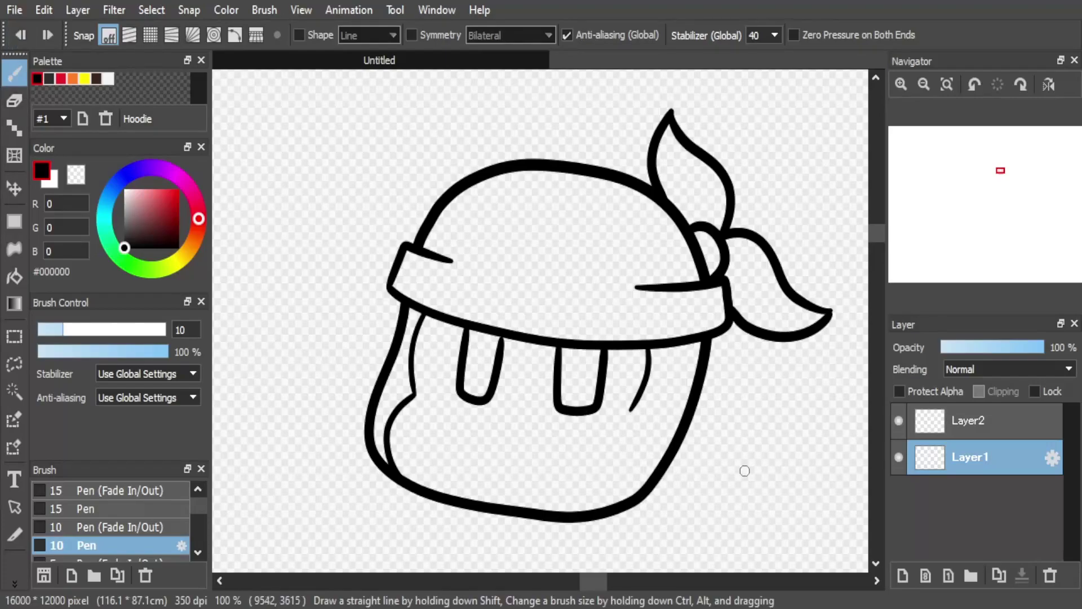
mouse_move(631, 411)
left_mouse_down()
mouse_move(652, 437)
mouse_move(644, 483)
left_mouse_up()
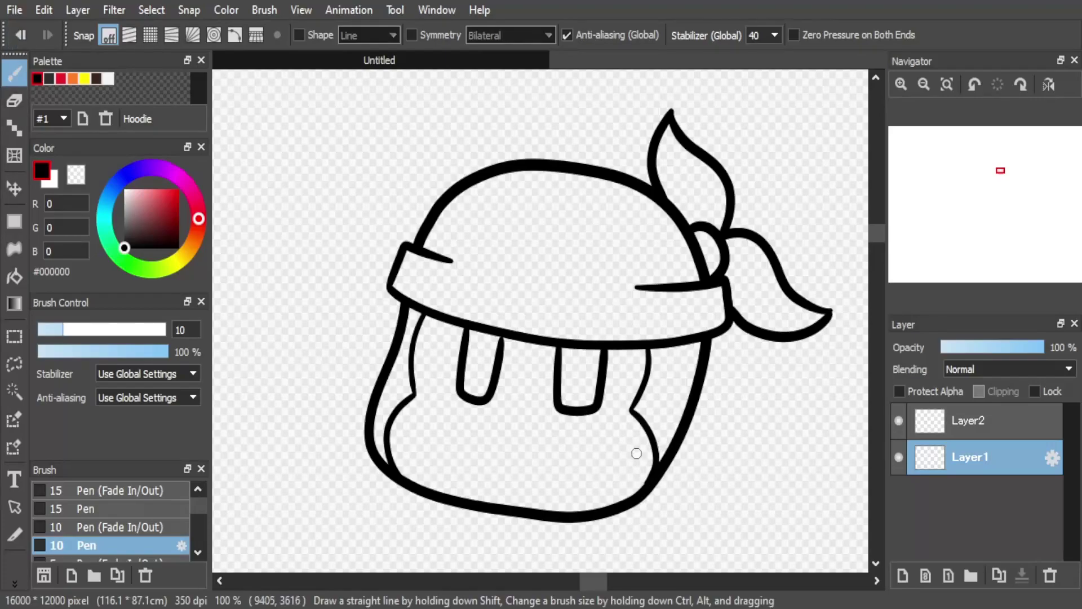
Undo the face contour lines and the eye strokes under the brim
left_click_drag(876, 233, 877, 235)
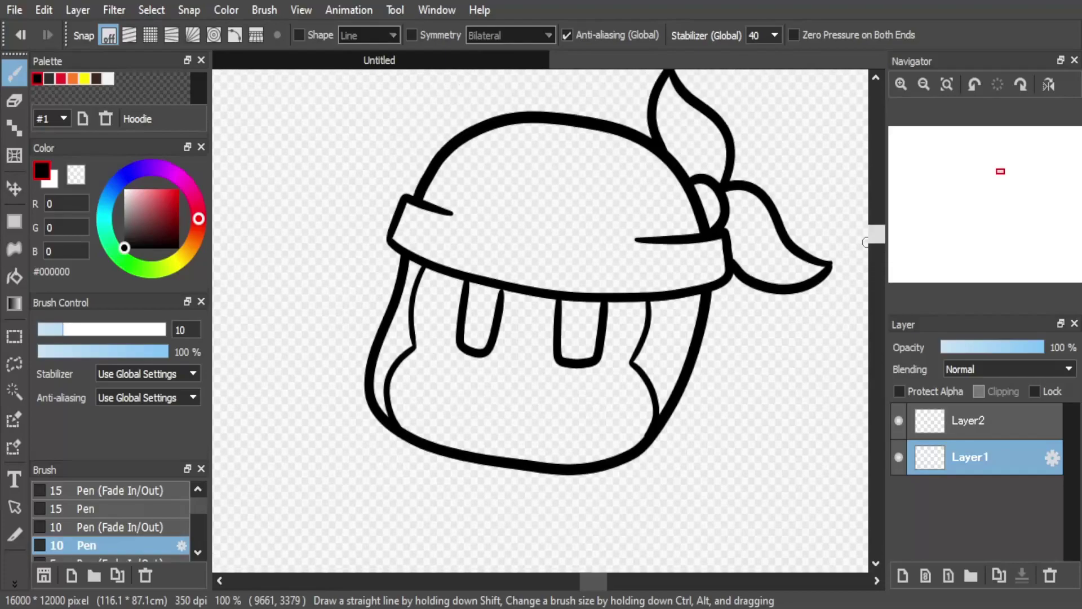
left_click_drag(594, 581, 591, 581)
left_click(111, 509)
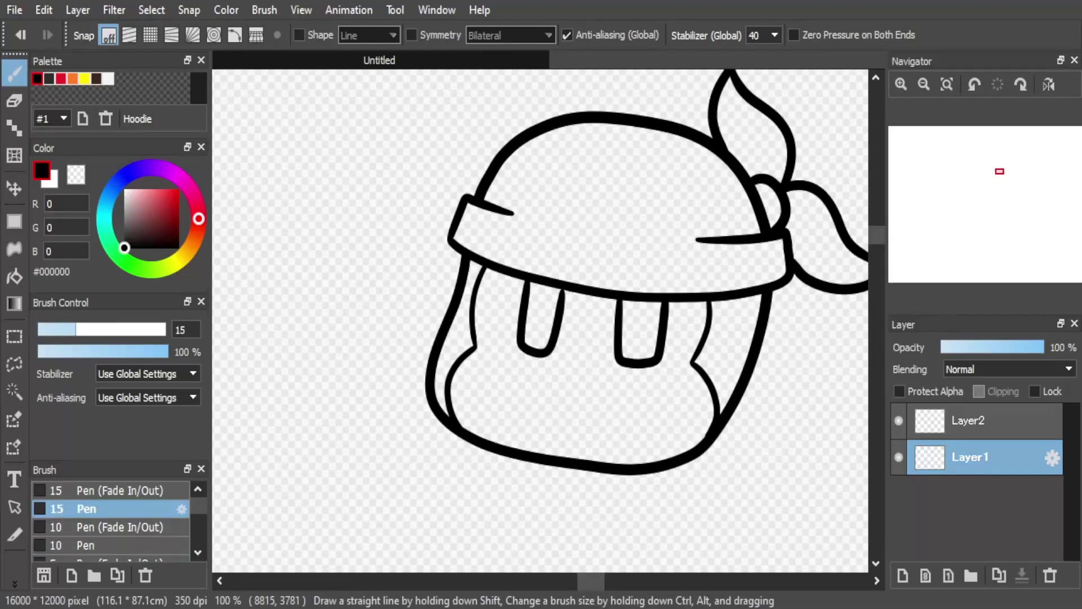
left_click(898, 420)
left_click(969, 421)
left_click_drag(588, 581, 593, 581)
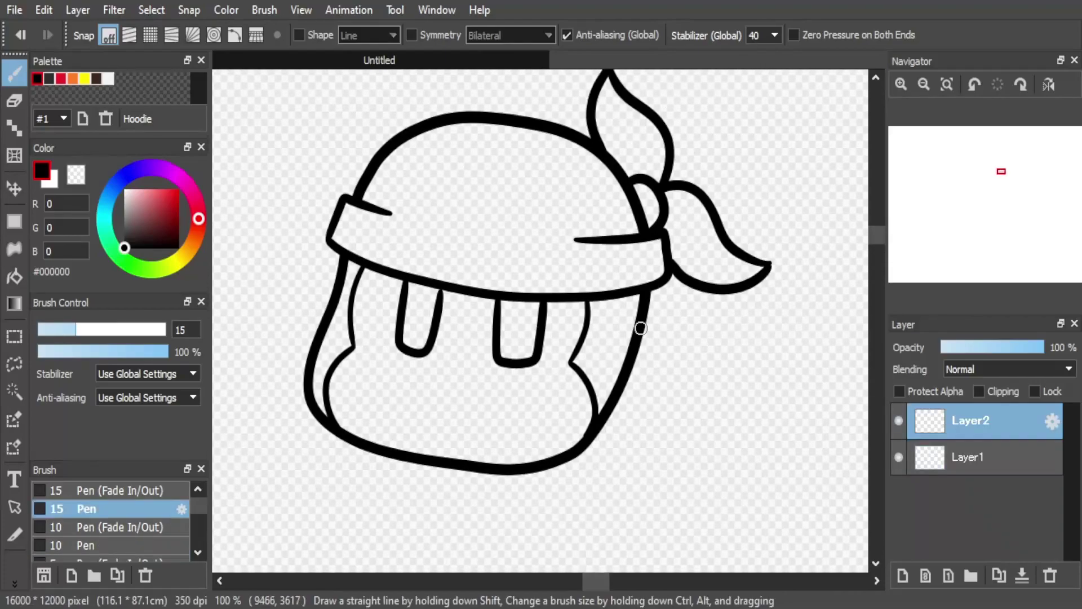
key("ctrl+z")
key("ctrl+z")
key("ctrl+z")
key("ctrl+z")
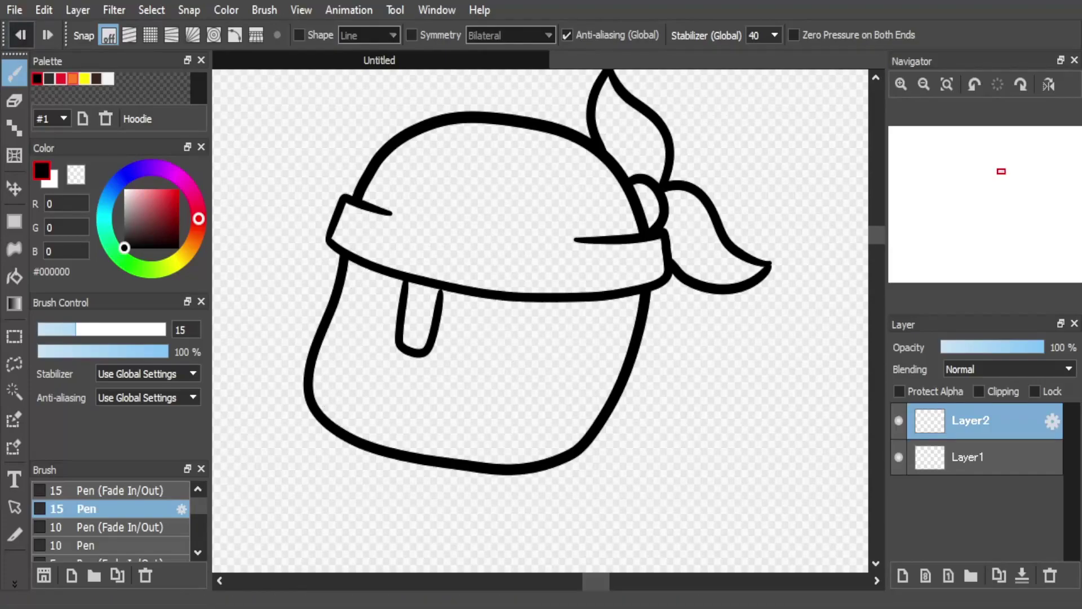
On Layer1, draw the two notched face contours from the brim to the chin with the 10 px Pen, turning the face toward the left
left_click(969, 457)
left_click(107, 545)
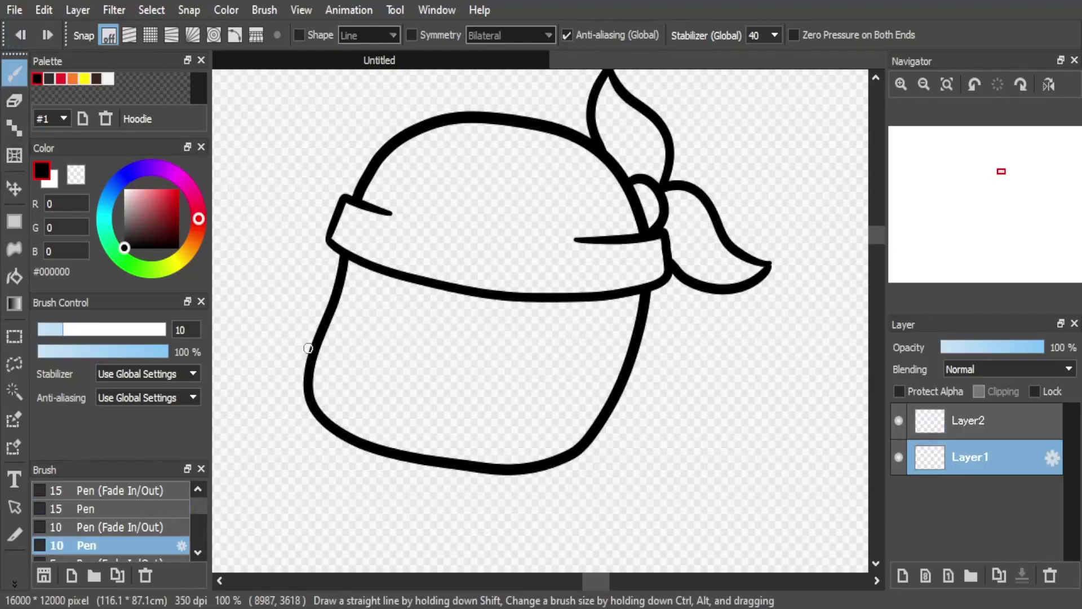
mouse_move(363, 274)
left_mouse_down()
mouse_move(354, 330)
mouse_move(334, 357)
mouse_move(333, 412)
left_mouse_up()
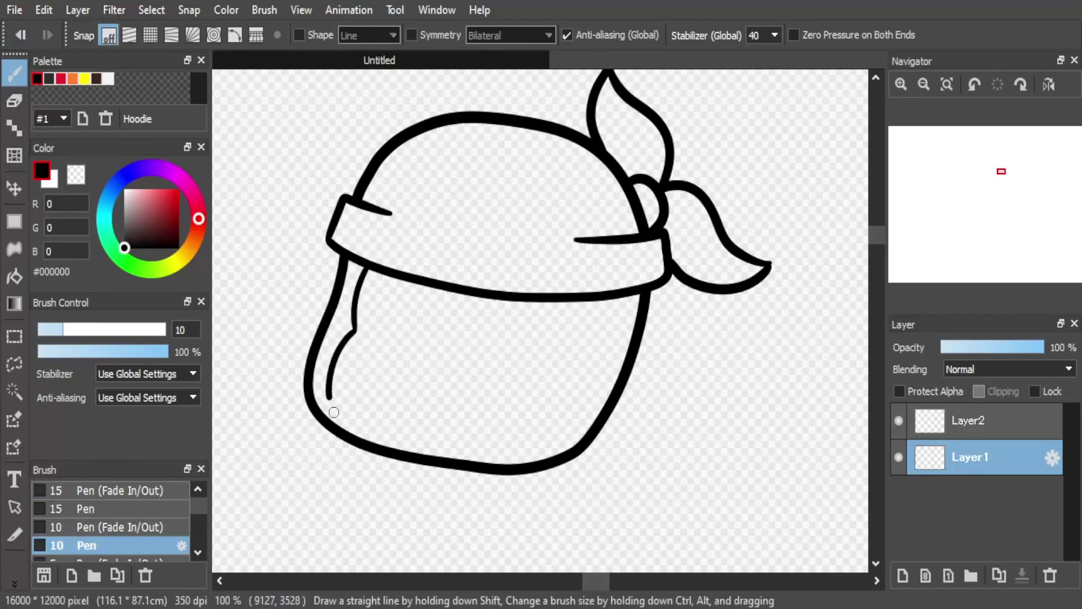
left_click_drag(524, 299, 517, 352)
key("ctrl+z")
left_click_drag(531, 299, 531, 447)
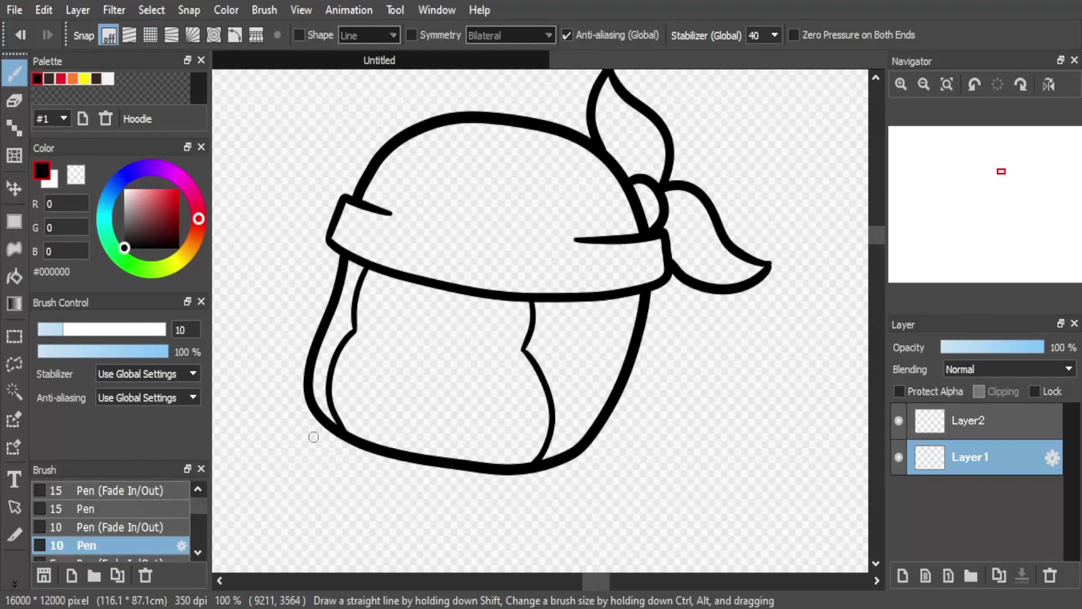
Draw two elongated eyes hanging from the brim between the face contours with the 15 px Pen
left_click(119, 509)
mouse_move(383, 274)
left_mouse_down()
mouse_move(381, 337)
mouse_move(410, 346)
mouse_move(432, 277)
mouse_move(389, 327)
mouse_move(403, 348)
mouse_move(425, 313)
mouse_move(464, 355)
mouse_move(488, 360)
mouse_move(511, 302)
left_mouse_up()
key("ctrl+z")
On Layer2, draw a rounded raised arm over the right side of the face and the brim
left_click_drag(587, 580, 594, 581)
left_click(898, 421)
left_click(898, 420)
left_click(981, 419)
mouse_move(598, 305)
left_mouse_down()
mouse_move(705, 309)
mouse_move(636, 370)
mouse_move(673, 362)
mouse_move(678, 260)
mouse_move(601, 289)
mouse_move(597, 319)
left_mouse_up()
left_click(21, 35)
left_click_drag(595, 580, 594, 580)
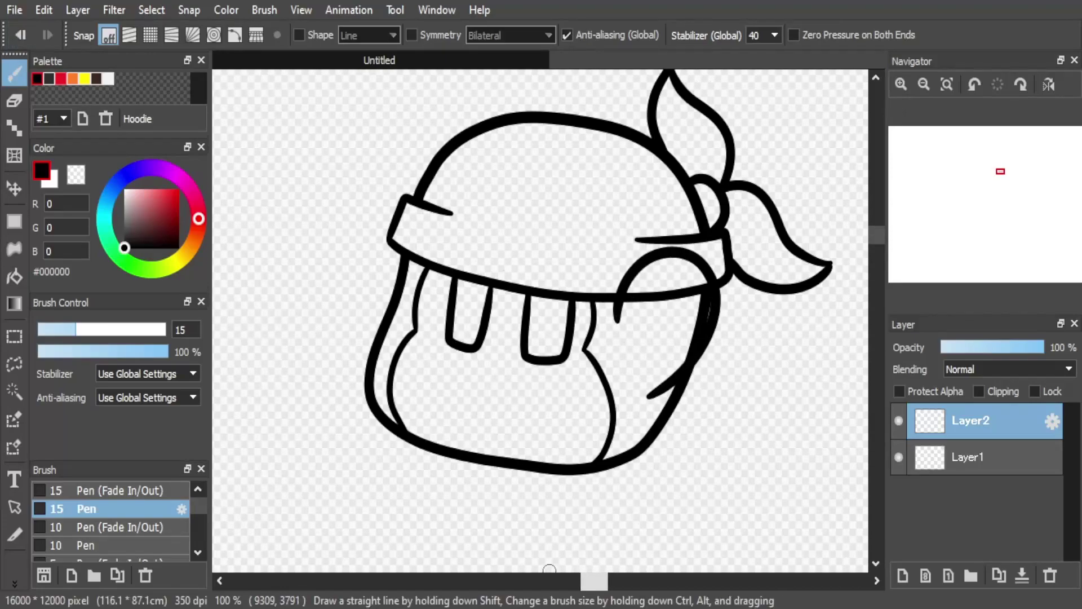
Lower Layer1's opacity to 55% and draw the rounded left arm on Layer2, sticking out beside the head below the brim
left_click(980, 457)
left_click(1000, 347)
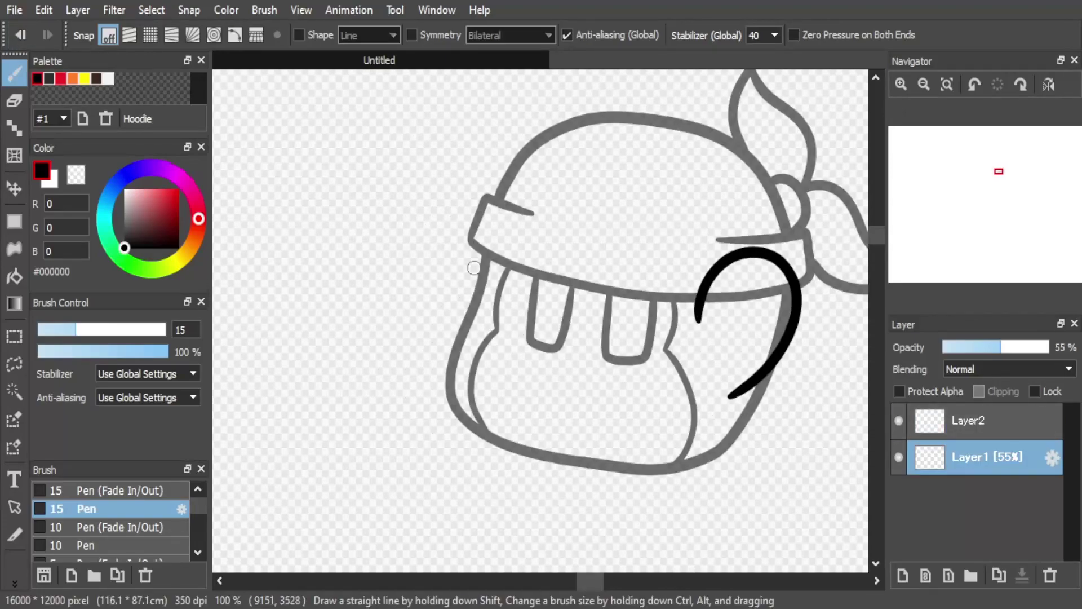
mouse_move(463, 240)
left_mouse_down()
mouse_move(398, 280)
mouse_move(379, 315)
left_mouse_up()
key("ctrl+z")
left_click(970, 421)
mouse_move(471, 238)
left_mouse_down()
mouse_move(391, 330)
mouse_move(456, 341)
mouse_move(419, 335)
mouse_move(432, 247)
mouse_move(473, 236)
left_mouse_up()
left_click(21, 35)
left_click_drag(597, 581, 603, 581)
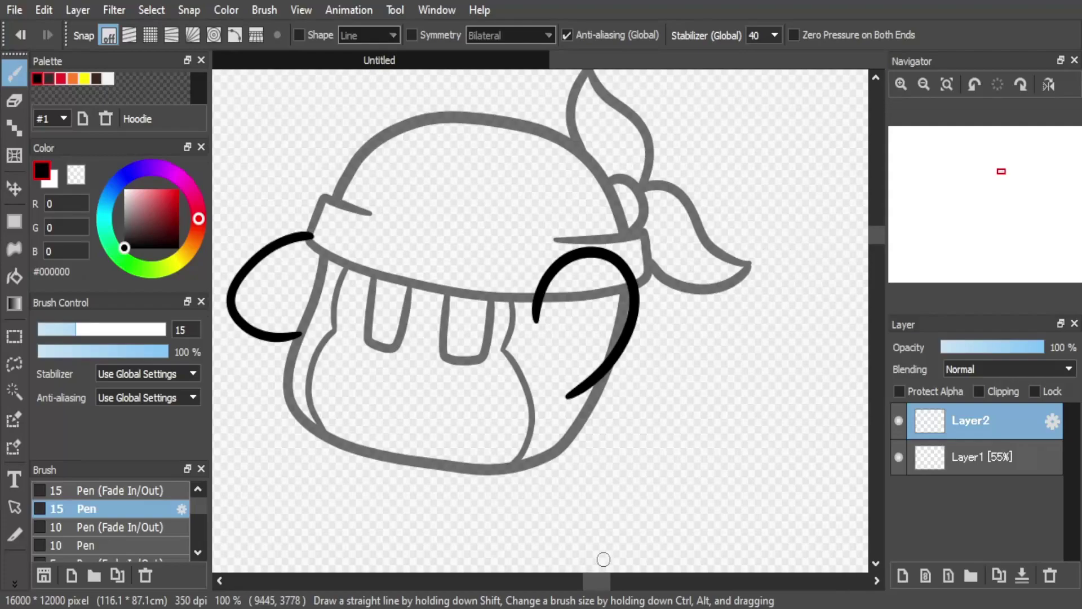
Draw a large tilted oval foot overlapping the body's lower right and a pointed second foot below the lower left
scroll(865, 245, "down", 2)
scroll(597, 564, "left", 3)
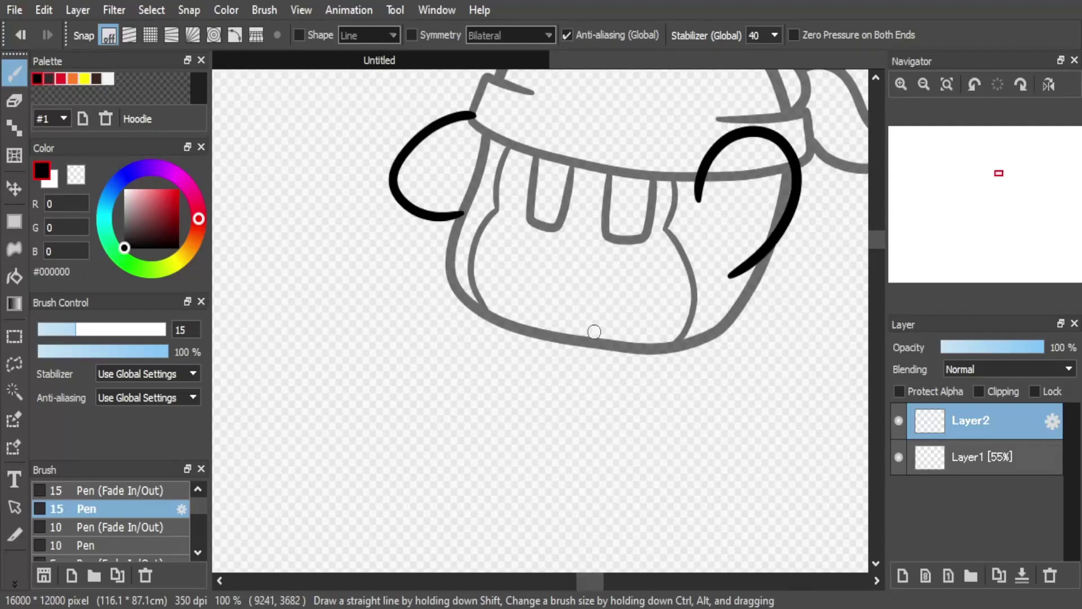
mouse_move(571, 383)
left_mouse_down()
mouse_move(739, 275)
mouse_move(772, 320)
mouse_move(751, 394)
mouse_move(673, 452)
mouse_move(584, 443)
mouse_move(572, 394)
mouse_move(722, 270)
mouse_move(751, 341)
mouse_move(635, 425)
mouse_move(582, 418)
left_mouse_up()
key("ctrl+z")
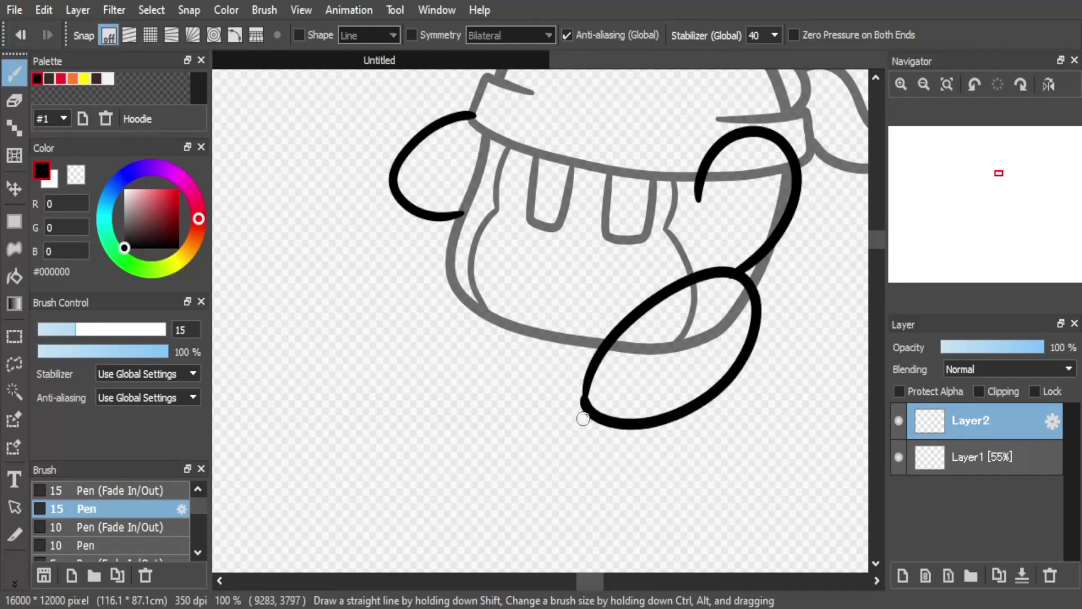
mouse_move(471, 304)
left_mouse_down()
mouse_move(475, 365)
mouse_move(555, 482)
mouse_move(586, 394)
left_mouse_up()
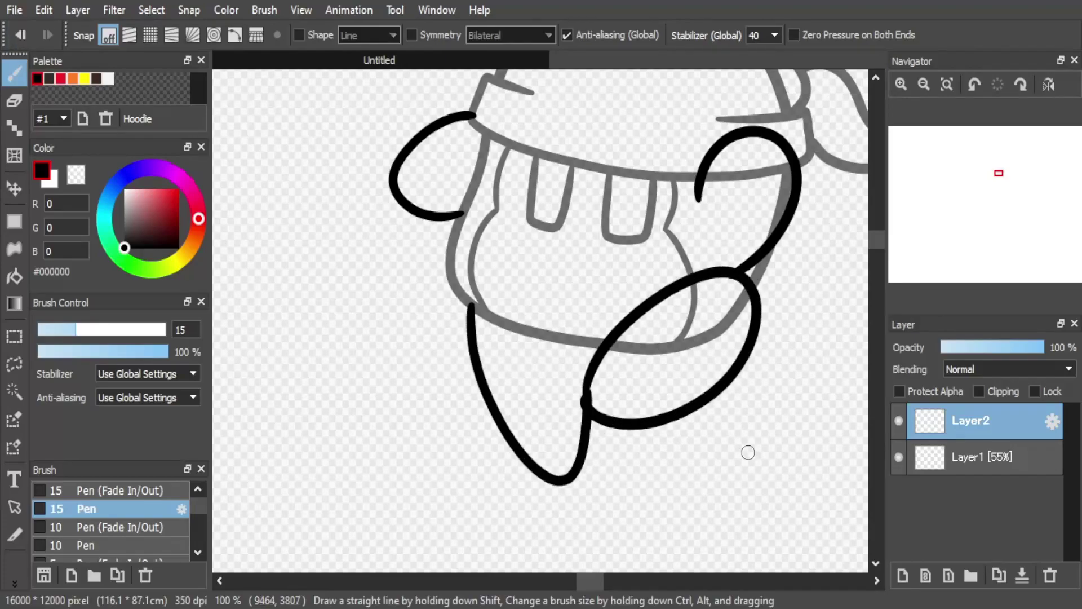
On Layer1, clear the body and brim lines inside the raised arm and the oval foot using the Bucket with transparent colour
left_click_drag(877, 240, 876, 234)
left_click_drag(590, 581, 594, 581)
left_click(984, 457)
left_click(15, 277)
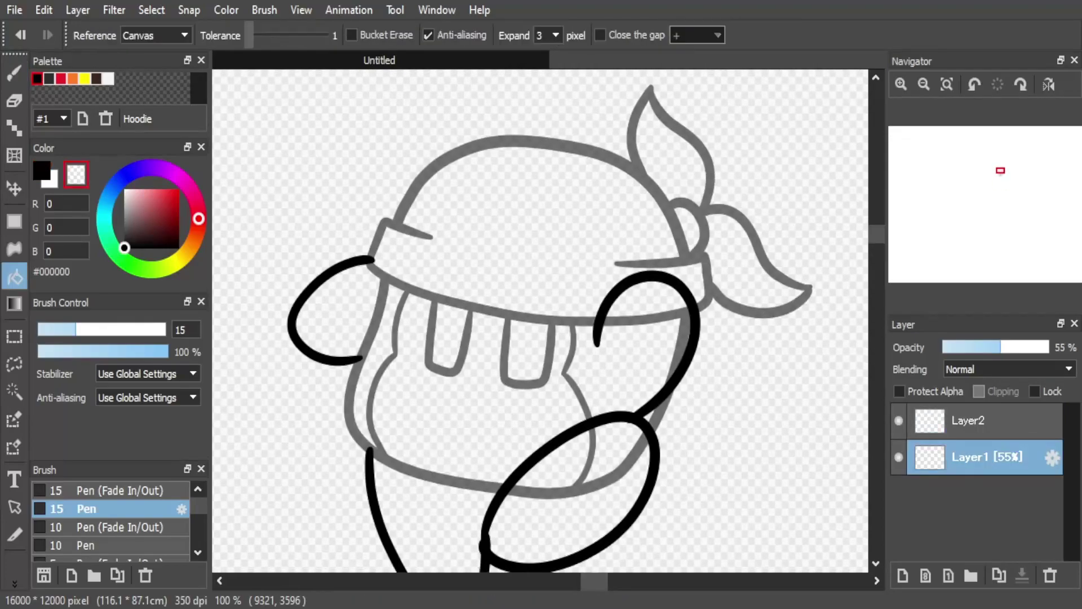
left_click(619, 474)
left_click(681, 347)
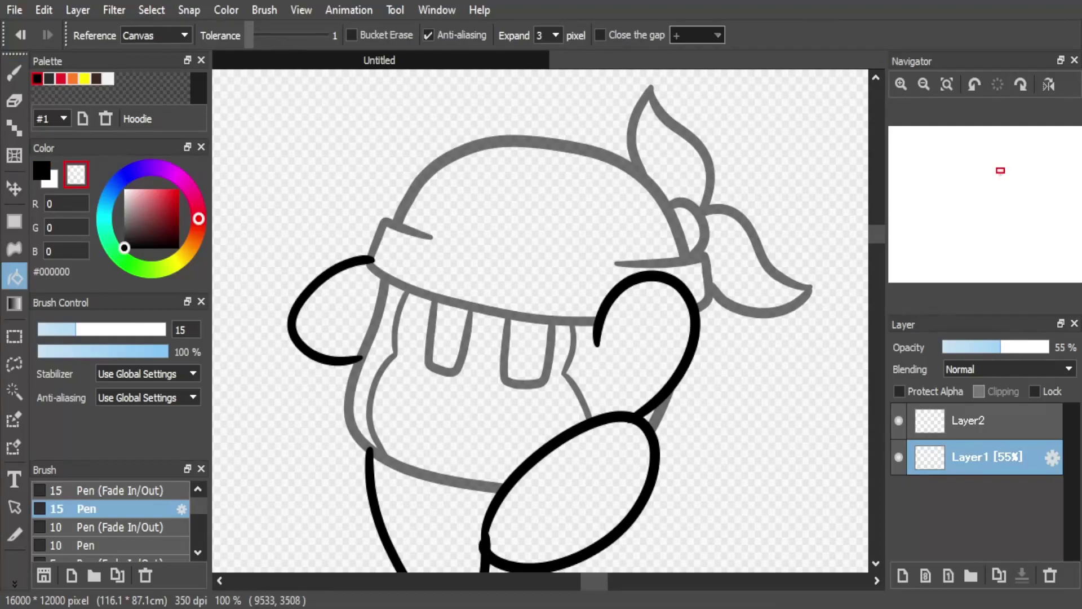
scroll(541, 320, "down", 2)
scroll(540, 320, "up", 1)
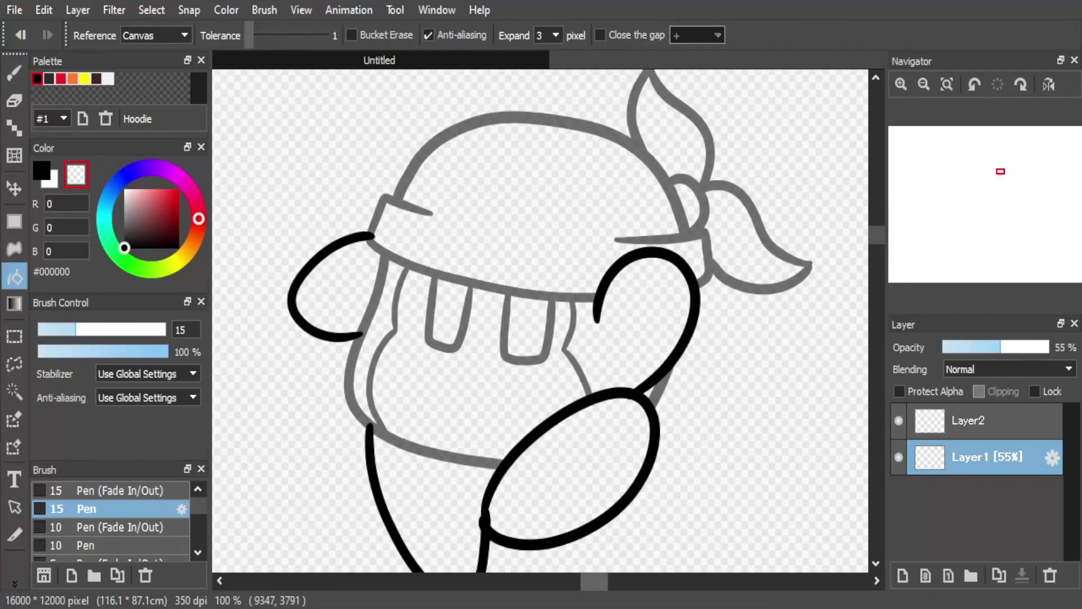
left_click_drag(594, 581, 593, 581)
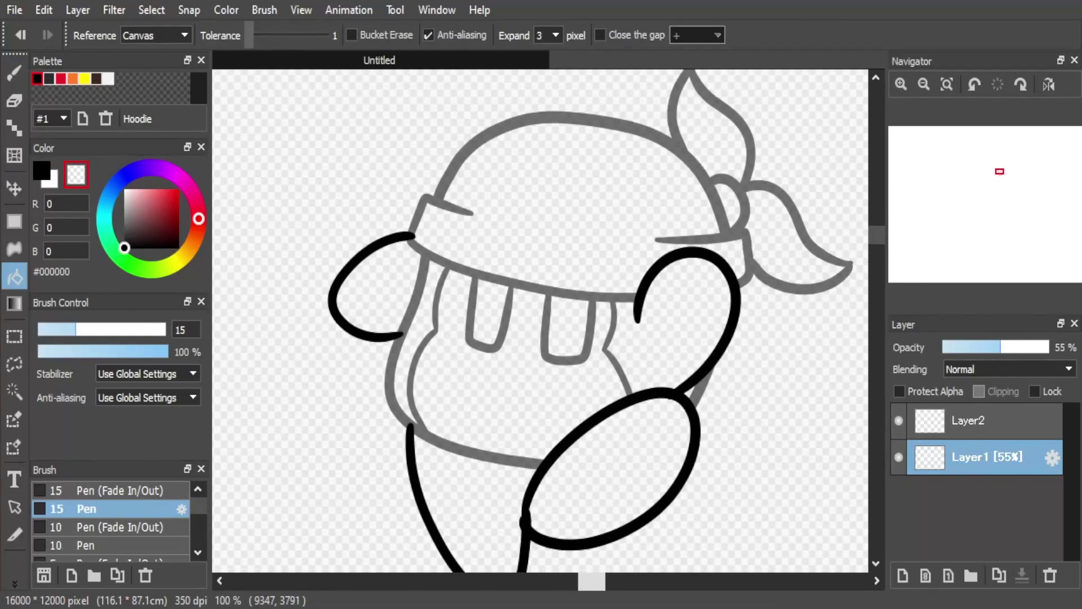
Return to the brush, merge the limbs layer down into Layer1, and add a new empty Layer2
scroll(541, 320, "left", 1)
key("b")
scroll(541, 320, "left", 2)
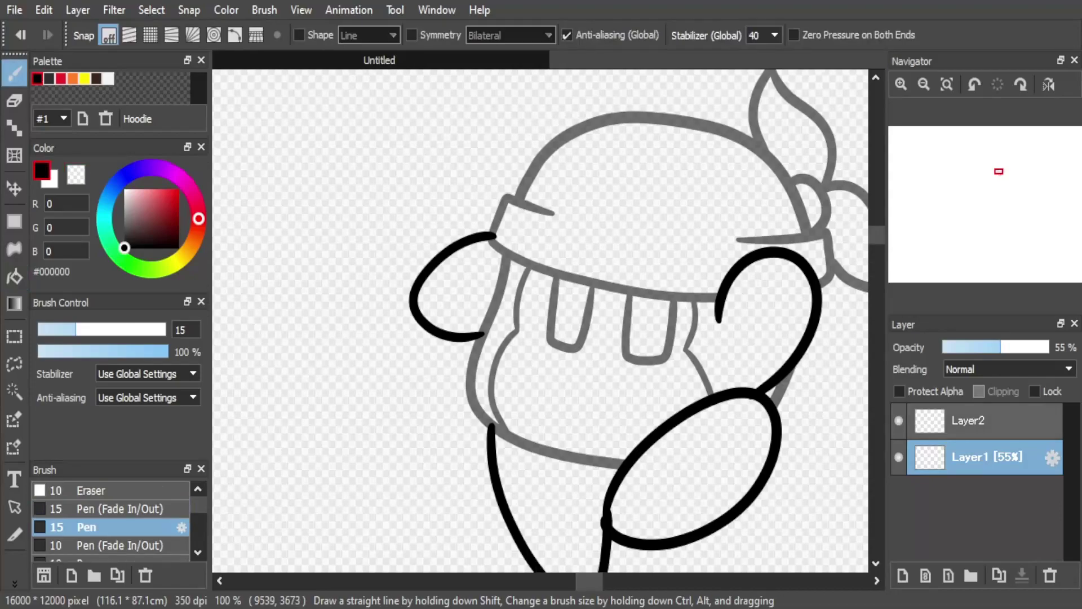
left_click(969, 420)
left_click(1049, 575)
left_click(902, 575)
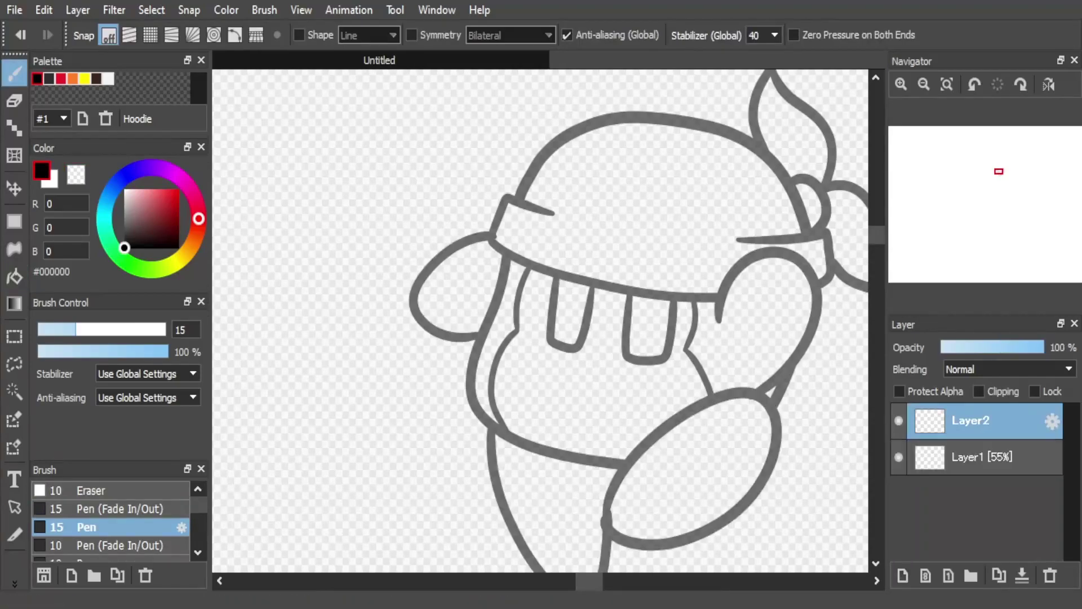
scroll(463, 235, "up", 3)
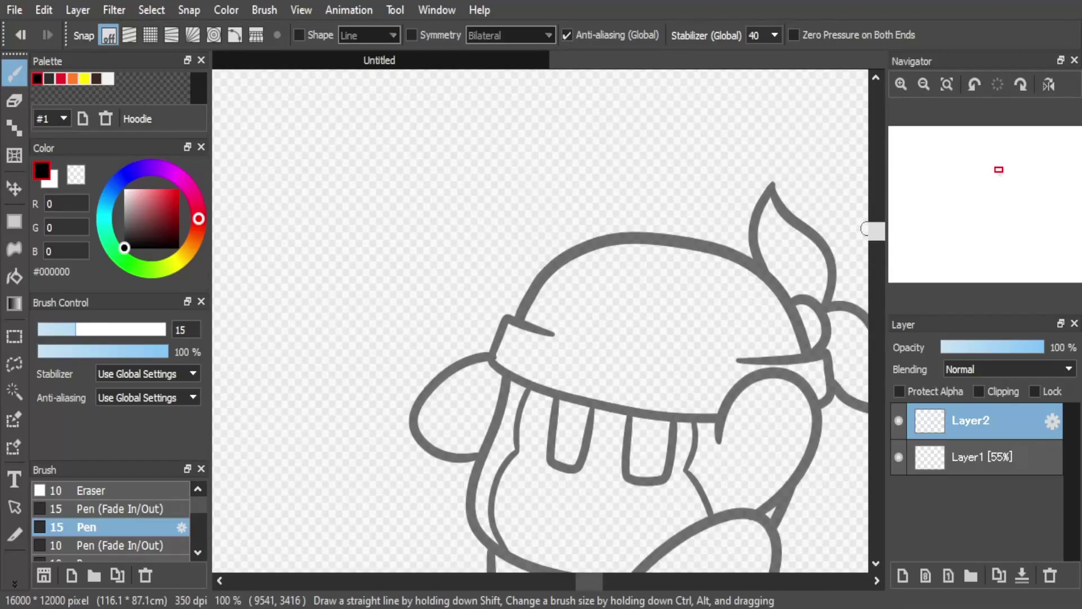
scroll(464, 235, "down", 1)
left_click_drag(475, 333, 495, 304)
left_click_drag(523, 263, 591, 205)
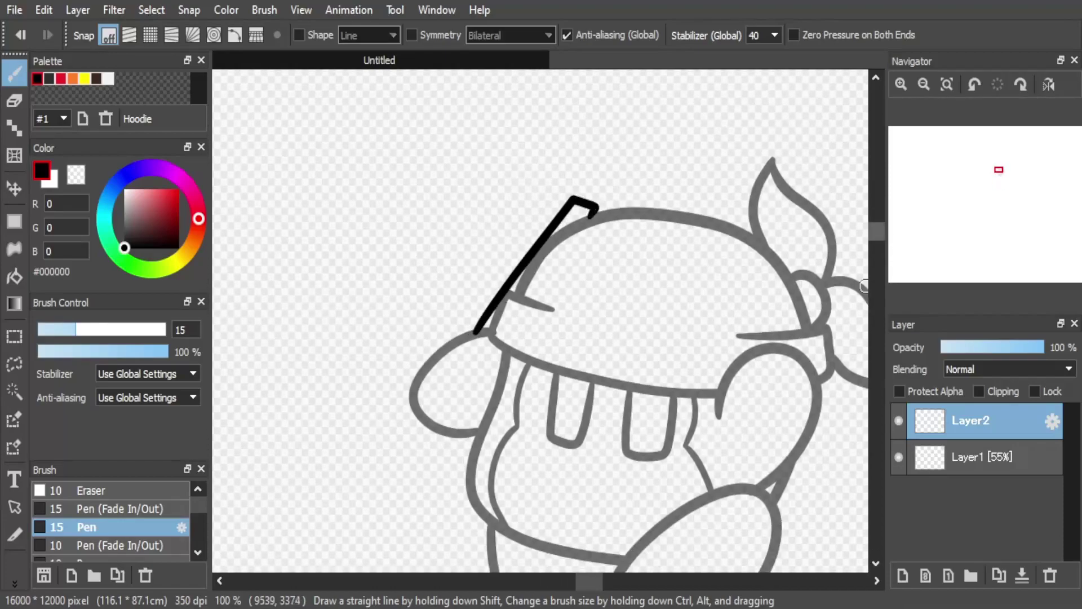
scroll(795, 265, "down", 3)
left_click_drag(425, 276, 388, 335)
left_click_drag(471, 262, 435, 339)
scroll(435, 339, "up", 3)
key("ctrl+z")
key("ctrl+z")
key("ctrl+z")
key("ctrl+z")
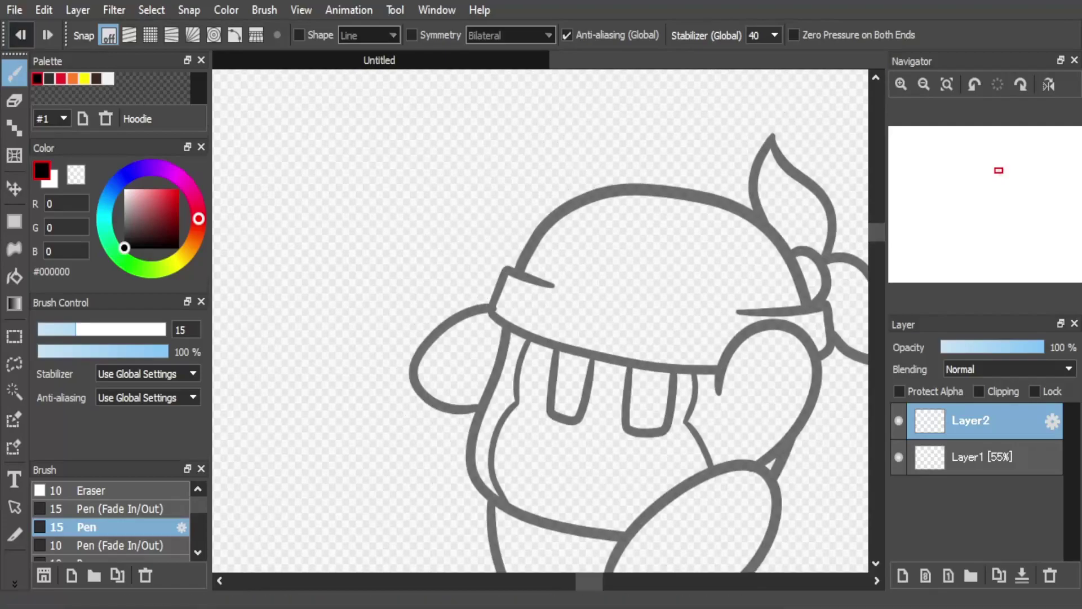
Try to draw the straight spear shaft across the left arm using the Line shape
left_click(299, 35)
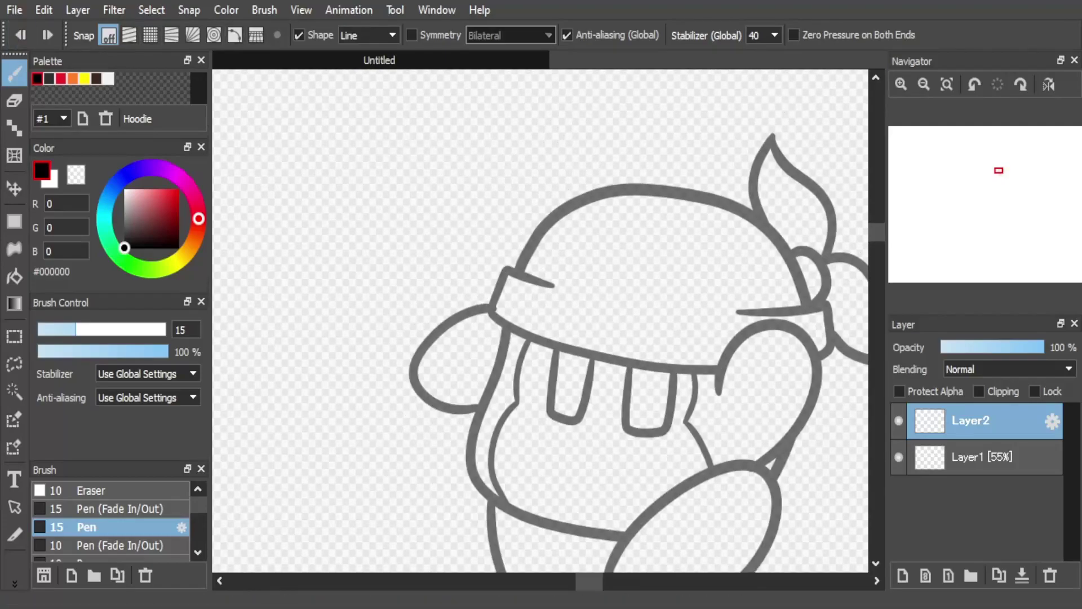
left_click_drag(404, 456, 524, 158)
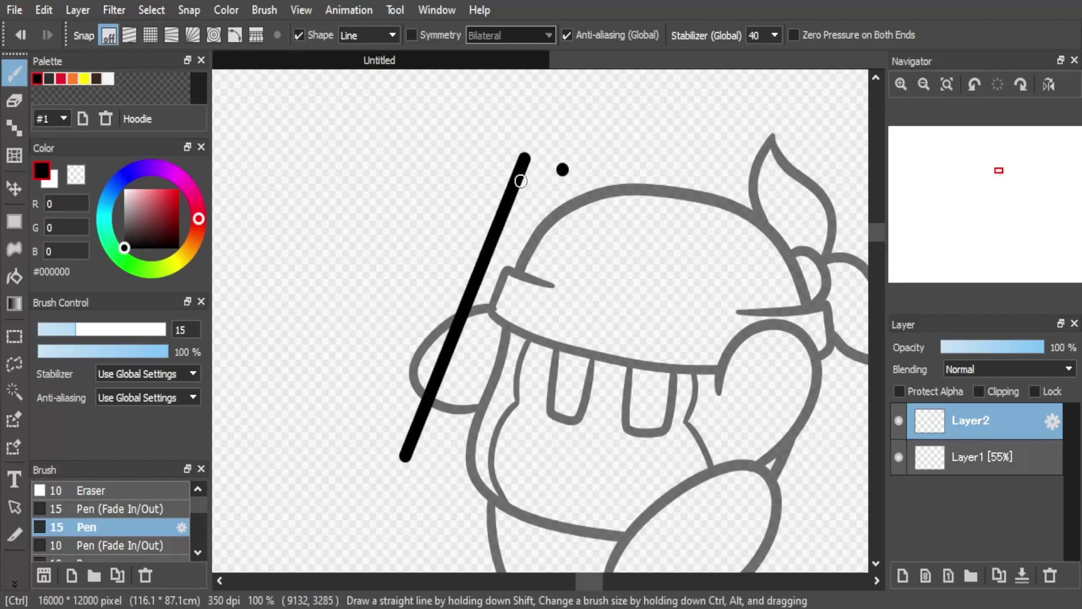
key("ctrl+z")
left_click(562, 168, "shift")
left_click(445, 473)
key("ctrl+z")
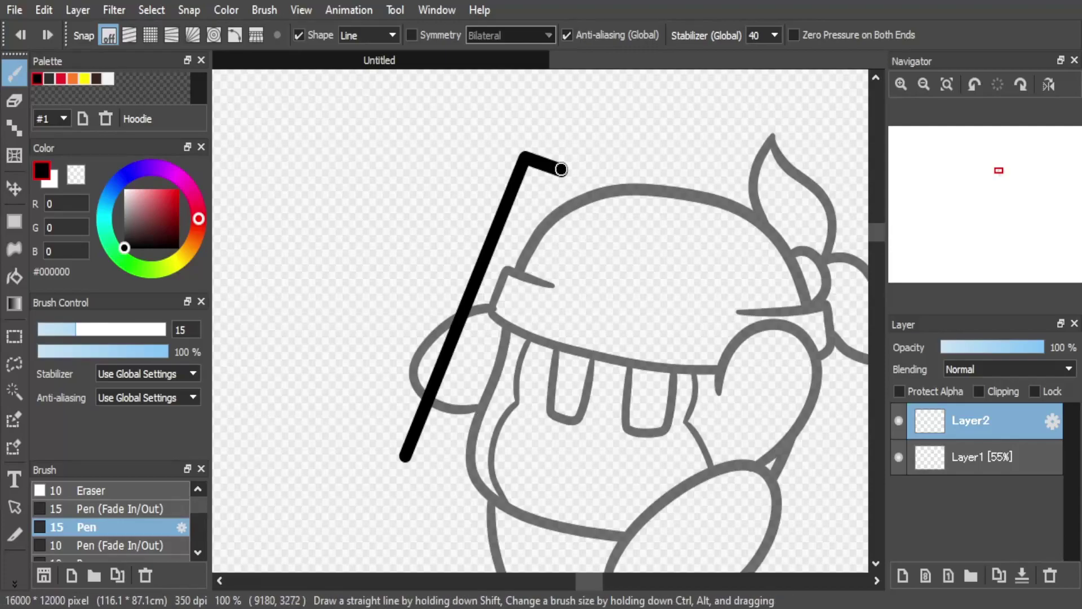
left_click(454, 467)
key("ctrl+z")
double_click(21, 35)
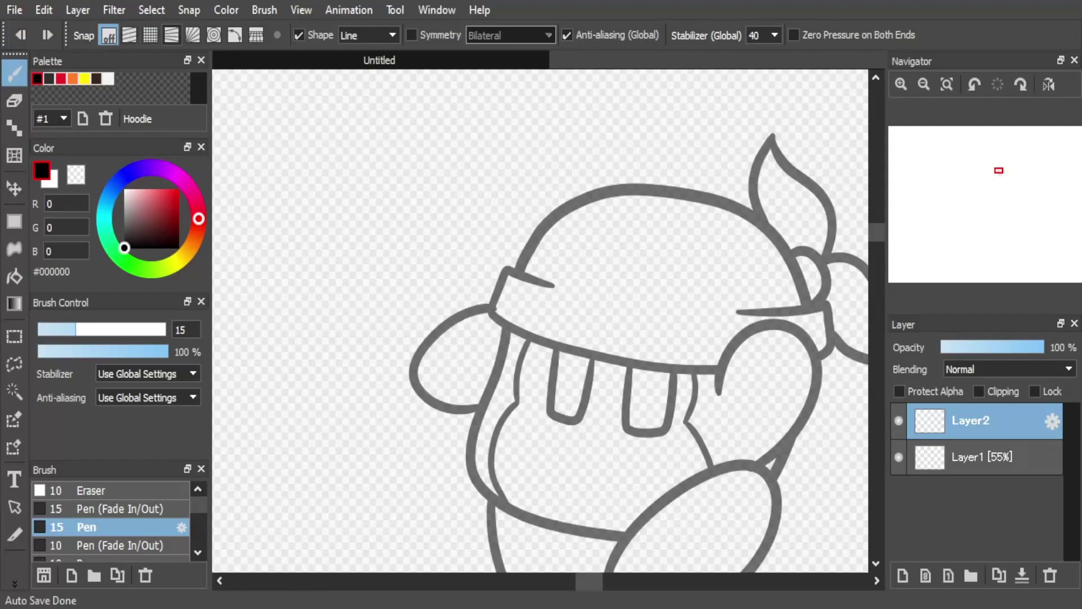
left_click(172, 35)
left_click(428, 458)
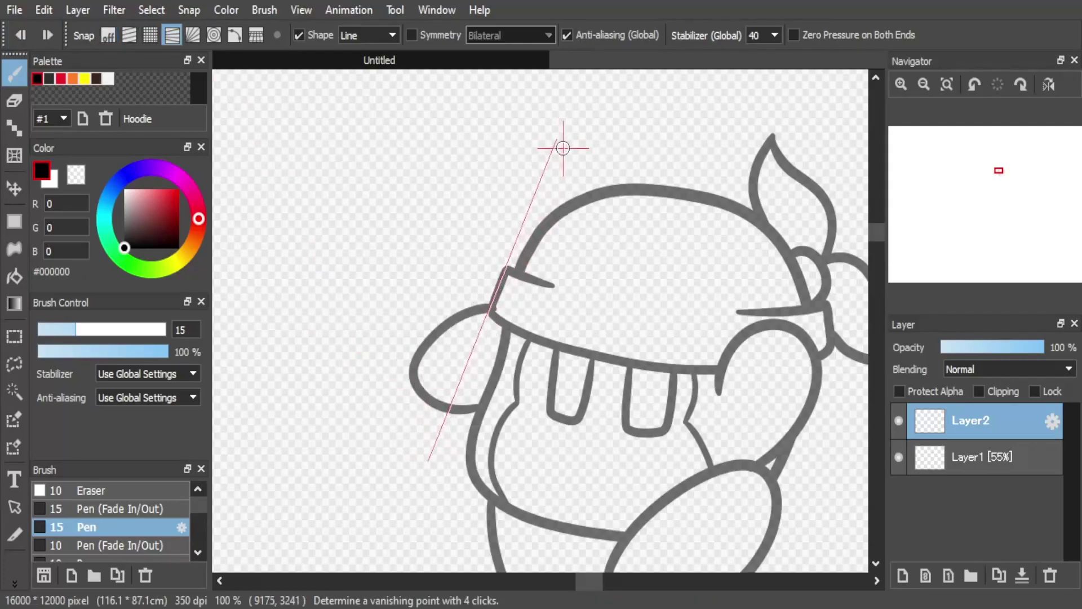
left_click(109, 35)
left_click(193, 35)
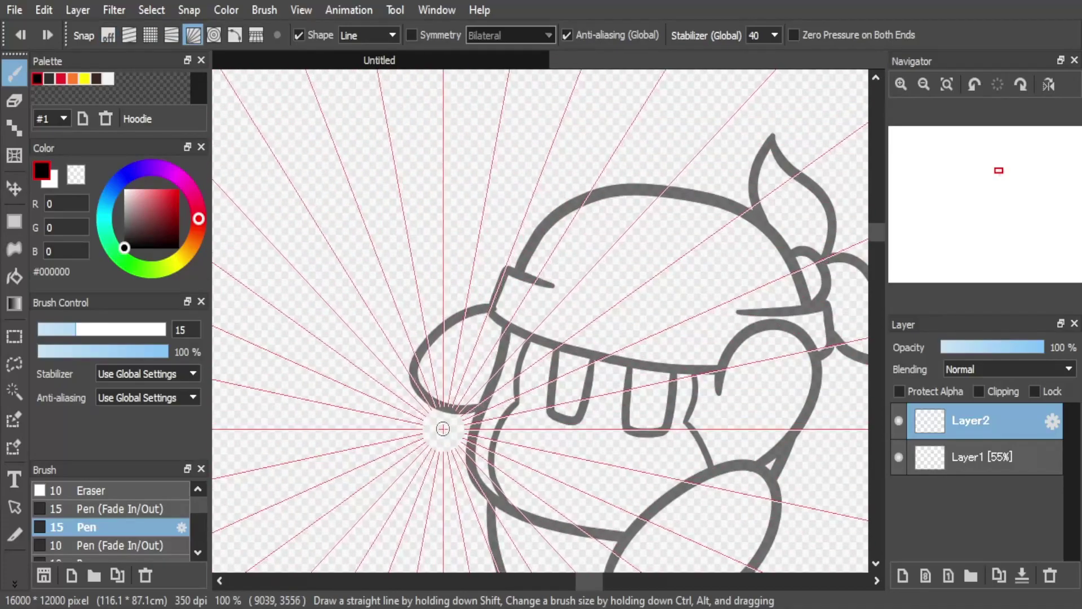
left_click(129, 35)
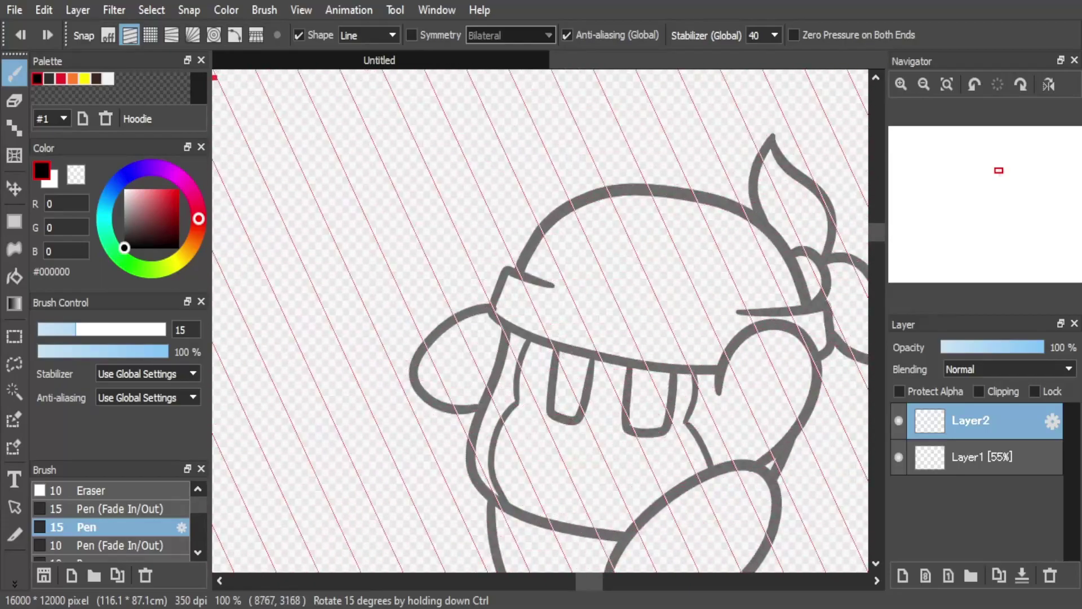
left_click(108, 35)
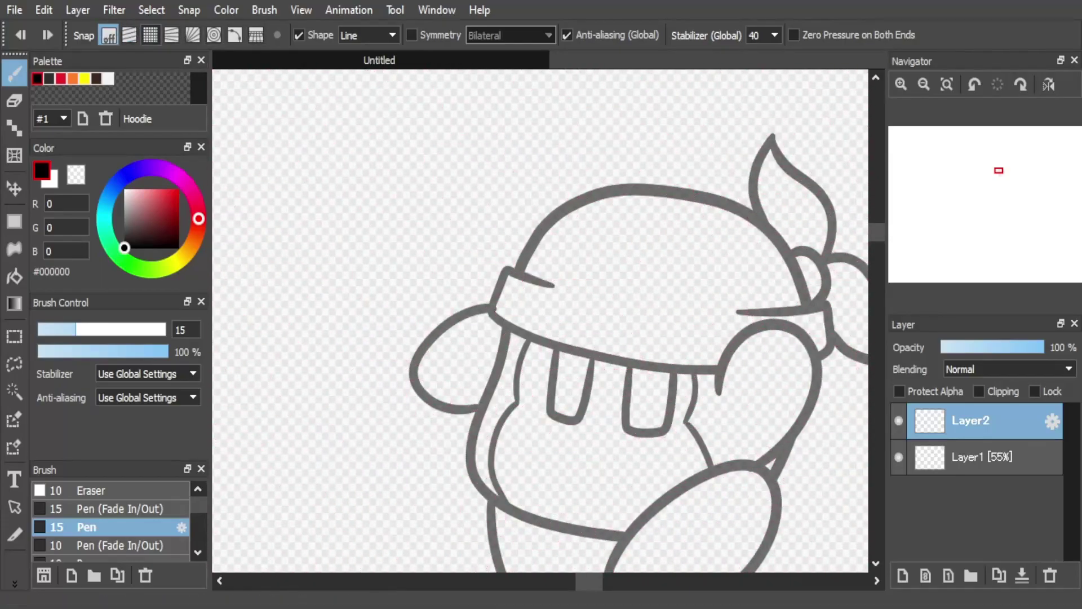
Turn on parallel snap, angle its guides steeply, and draw two parallel diagonal lines across the left arm as a spear shaft
left_click(129, 35)
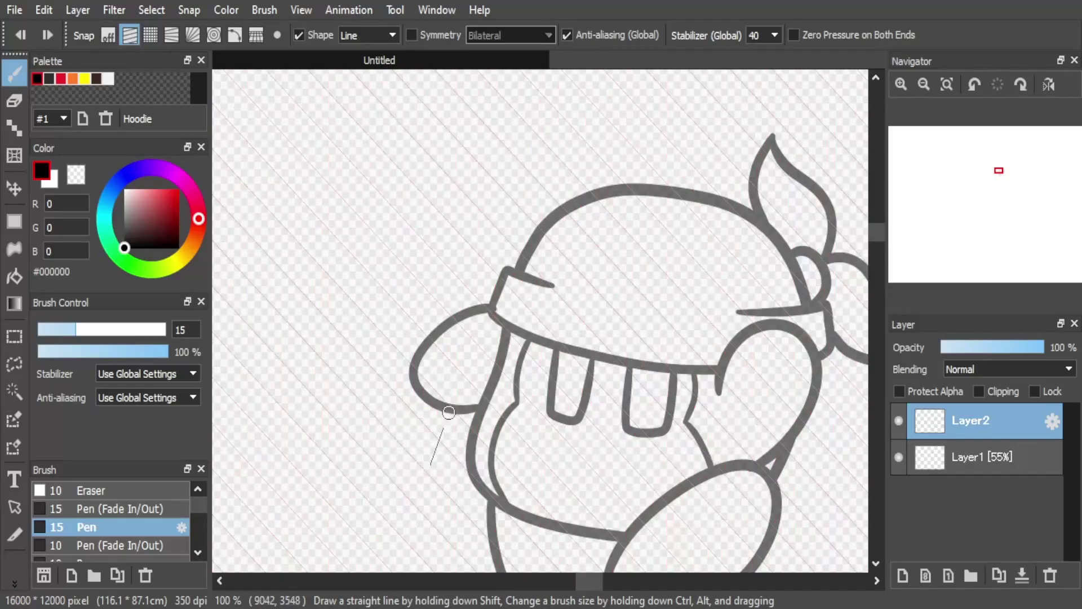
left_click_drag(540, 320, 436, 350)
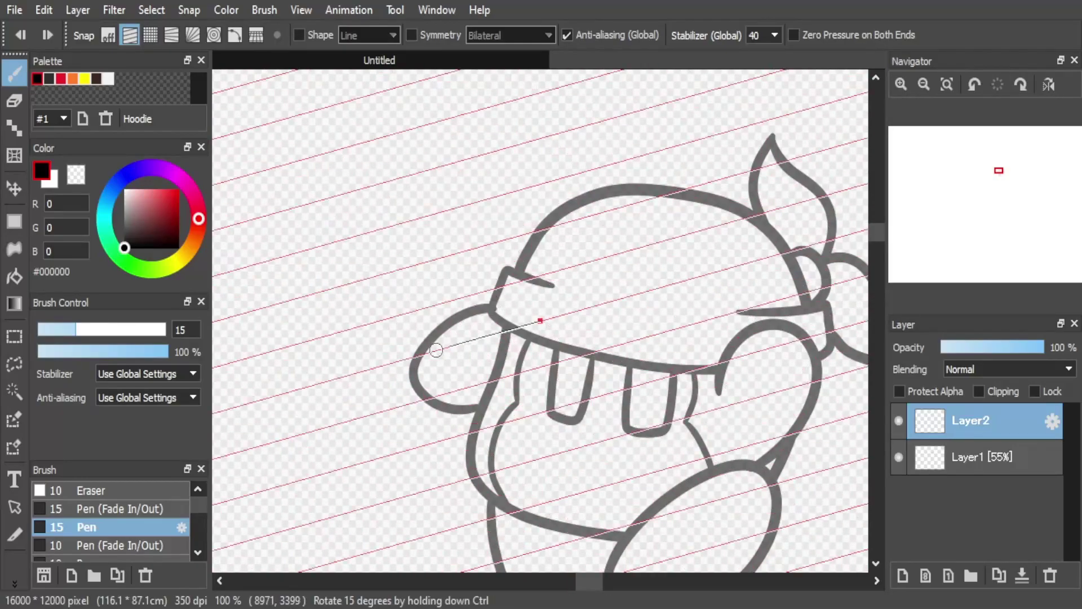
left_click(521, 362)
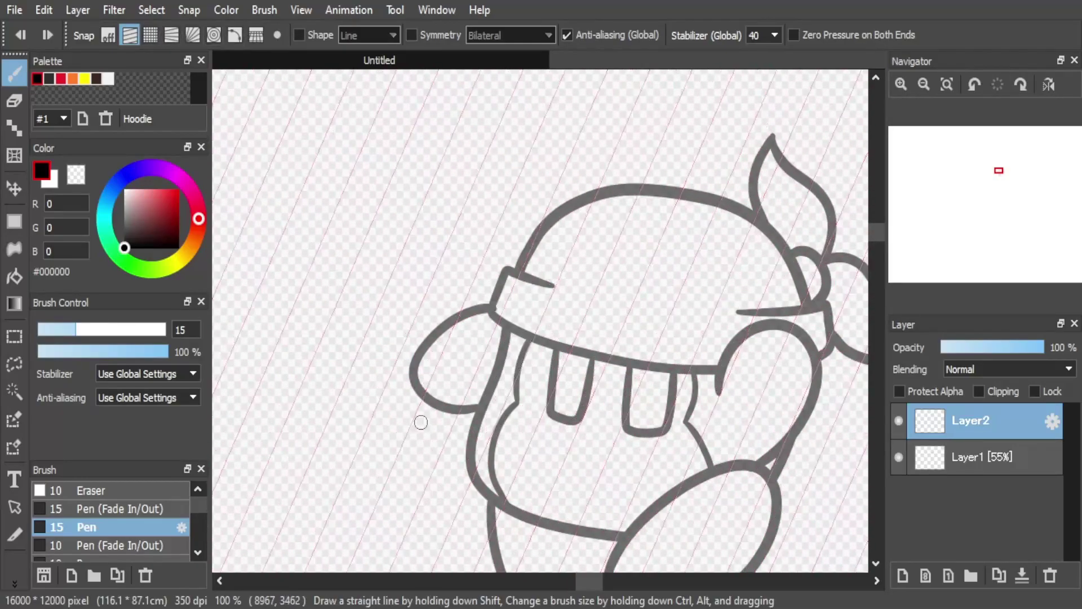
left_click_drag(383, 485, 537, 146)
left_click_drag(411, 492, 545, 158)
key("ctrl+z")
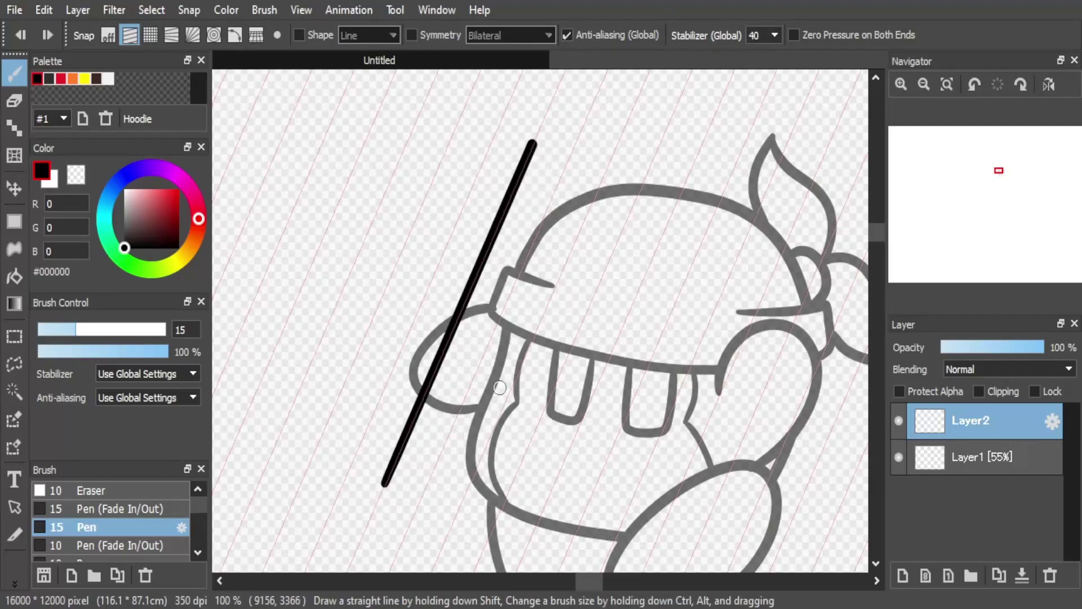
left_click_drag(417, 494, 566, 138)
key("ctrl+z")
left_click_drag(414, 491, 559, 170)
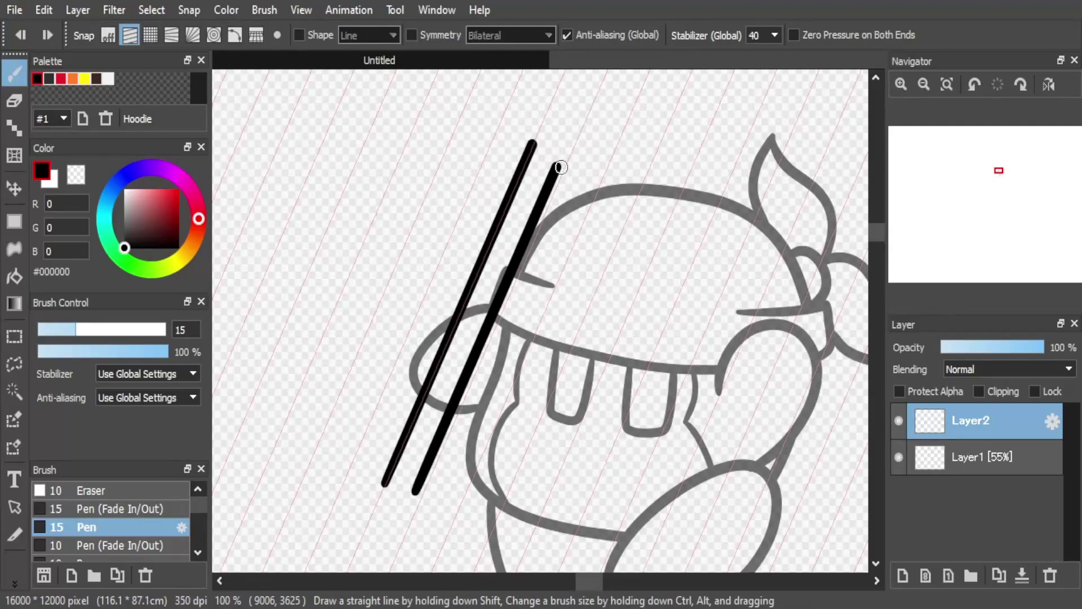
Turn snapping off and close the shaft's upper end with a short straight line
left_click(109, 36)
left_click(299, 35)
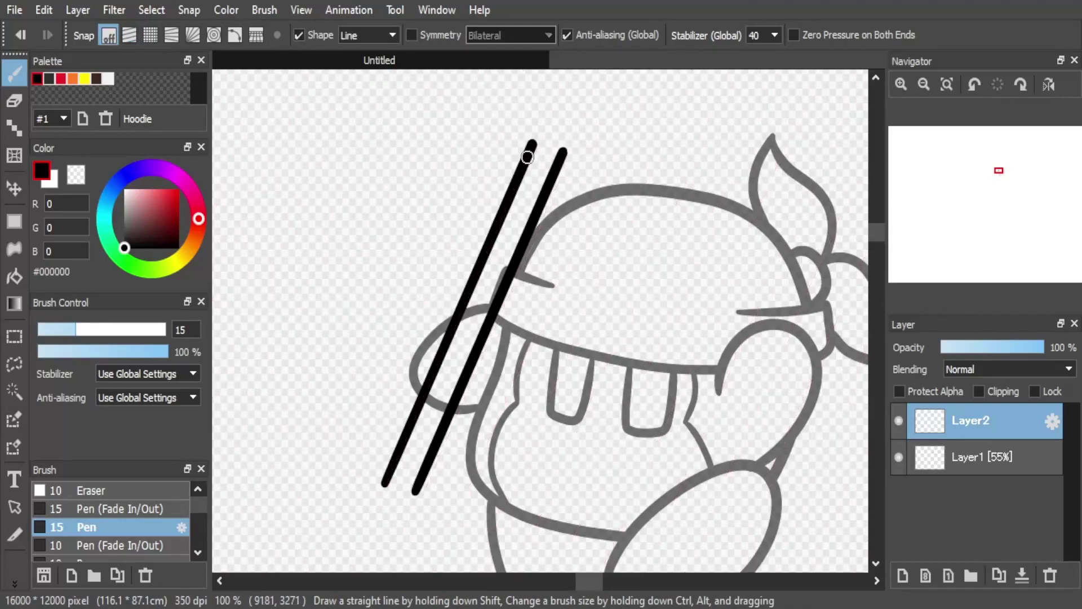
mouse_move(560, 152)
left_mouse_down()
mouse_move(531, 144)
mouse_move(564, 155)
left_mouse_up()
key("ctrl+z")
scroll(866, 196, "down", 2)
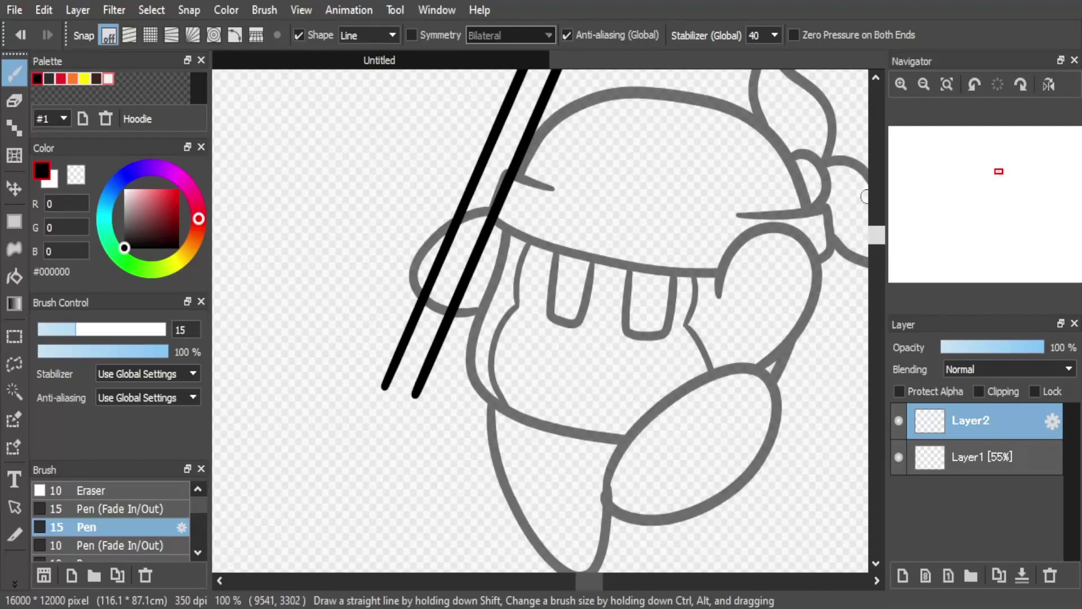
scroll(866, 196, "up", 1)
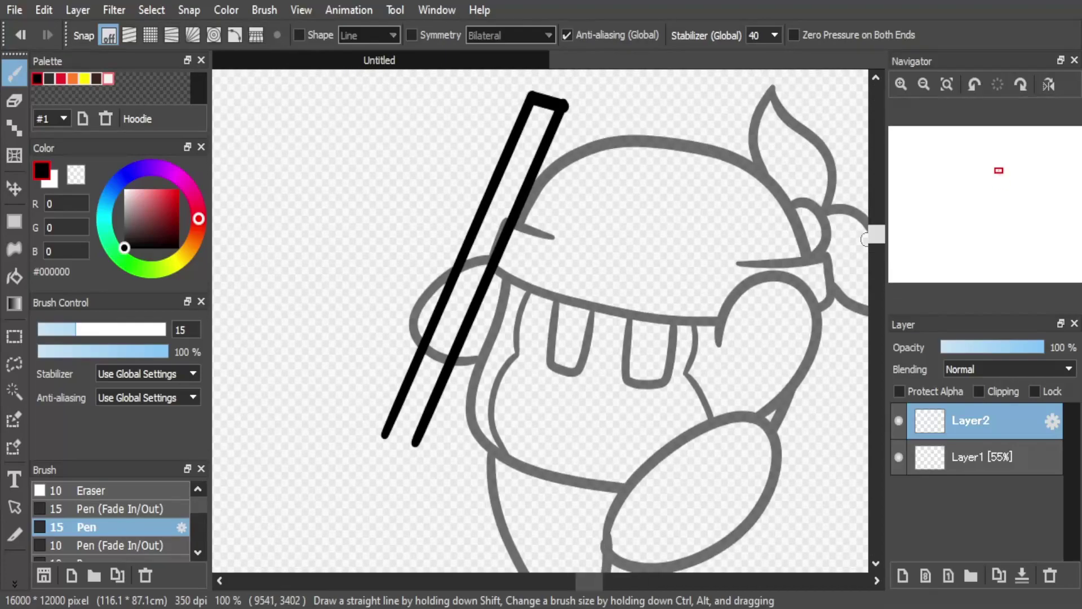
scroll(865, 240, "down", 2)
scroll(865, 240, "up", 1)
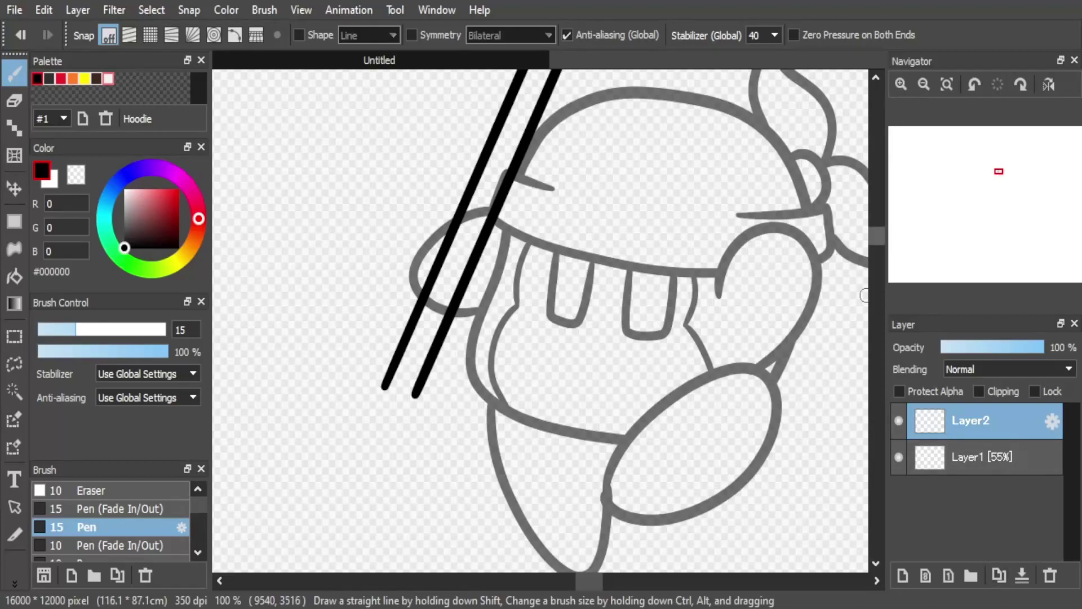
On a new Layer3, draw a boxy collar around the shaft's lower end with a two-pointed curved tassel beside it
left_click(902, 575)
mouse_move(390, 335)
left_mouse_down()
mouse_move(440, 347)
mouse_move(401, 408)
mouse_move(350, 206)
mouse_move(381, 273)
mouse_move(387, 332)
left_mouse_up()
key("ctrl+z")
mouse_move(348, 209)
left_mouse_down()
mouse_move(396, 282)
mouse_move(390, 309)
left_mouse_up()
key("ctrl+z")
mouse_move(349, 207)
left_mouse_down()
mouse_move(391, 278)
mouse_move(365, 377)
mouse_move(302, 231)
mouse_move(352, 270)
left_mouse_up()
scroll(357, 243, "down", 3)
left_click_drag(876, 242, 876, 240)
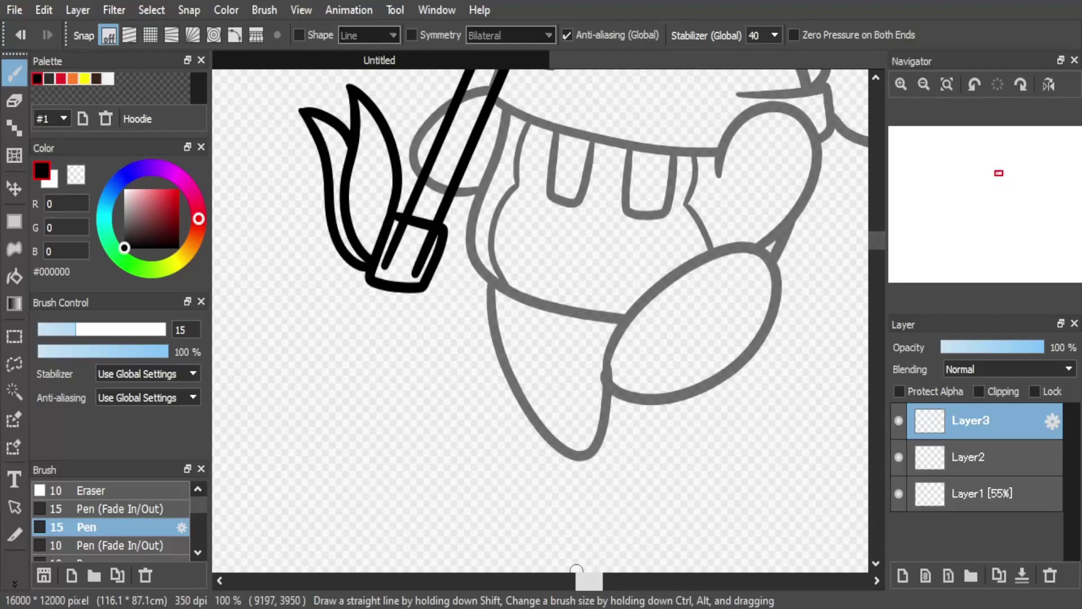
Draw a diamond-shaped spearhead below the collar and add thin facet lines inside it with the size 10 Pen (Fade In/Out)
left_click_drag(587, 579, 581, 579)
mouse_move(515, 285)
left_mouse_down()
mouse_move(473, 334)
mouse_move(498, 424)
left_mouse_up()
mouse_move(563, 290)
left_mouse_down()
mouse_move(568, 341)
mouse_move(501, 424)
left_mouse_up()
key("ctrl+z")
left_click_drag(567, 346, 505, 411)
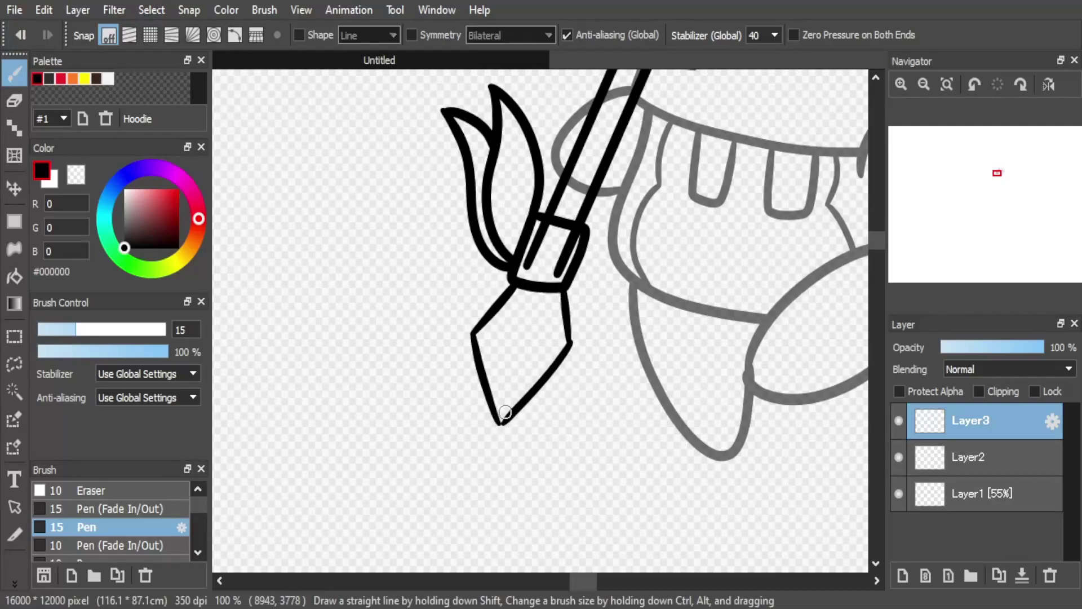
left_click(124, 545)
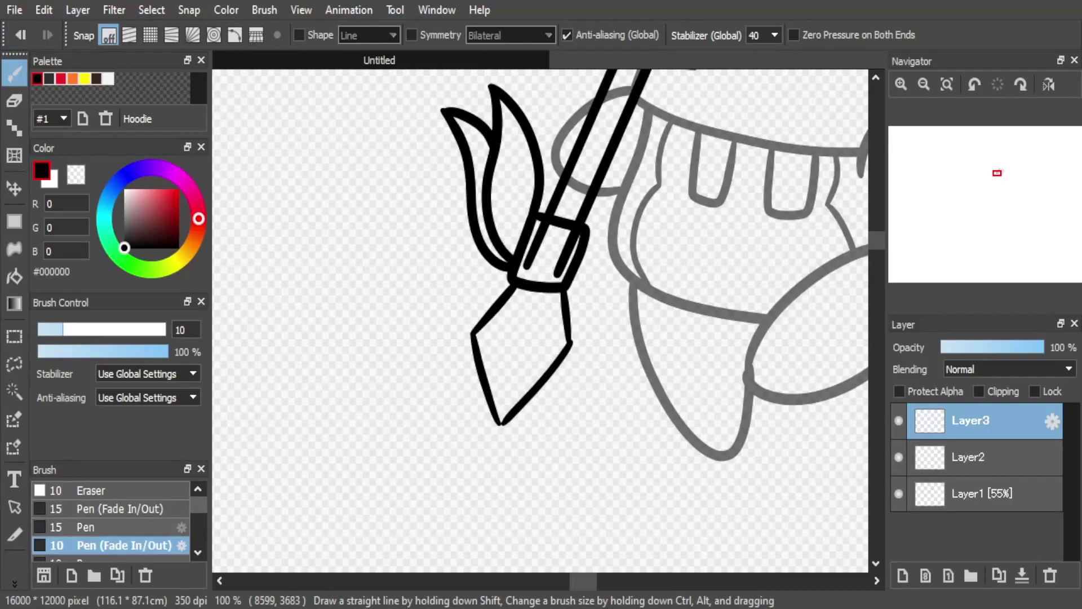
left_click_drag(512, 339, 501, 414)
On Layer2, erase the shaft lines inside the collar with the size 15 Pen in transparent colour, then merge Layer3 down into it
left_click_drag(583, 580, 591, 579)
left_click_drag(877, 243, 876, 235)
key("x")
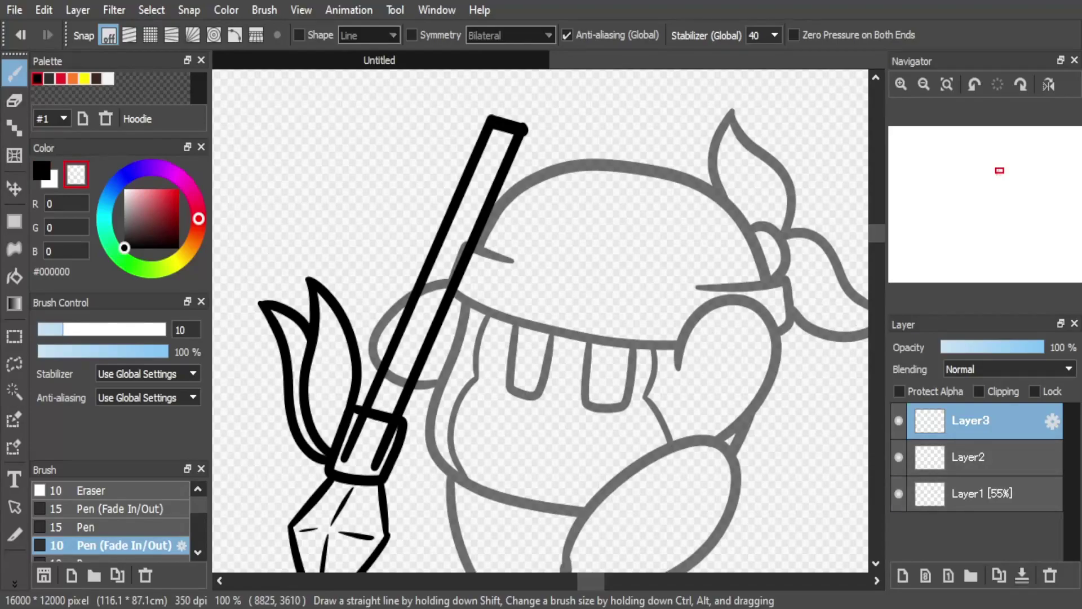
left_click(110, 527)
left_click(20, 35)
left_click(970, 457)
left_click_drag(387, 432, 375, 467)
left_click_drag(360, 426, 344, 462)
left_click(971, 421)
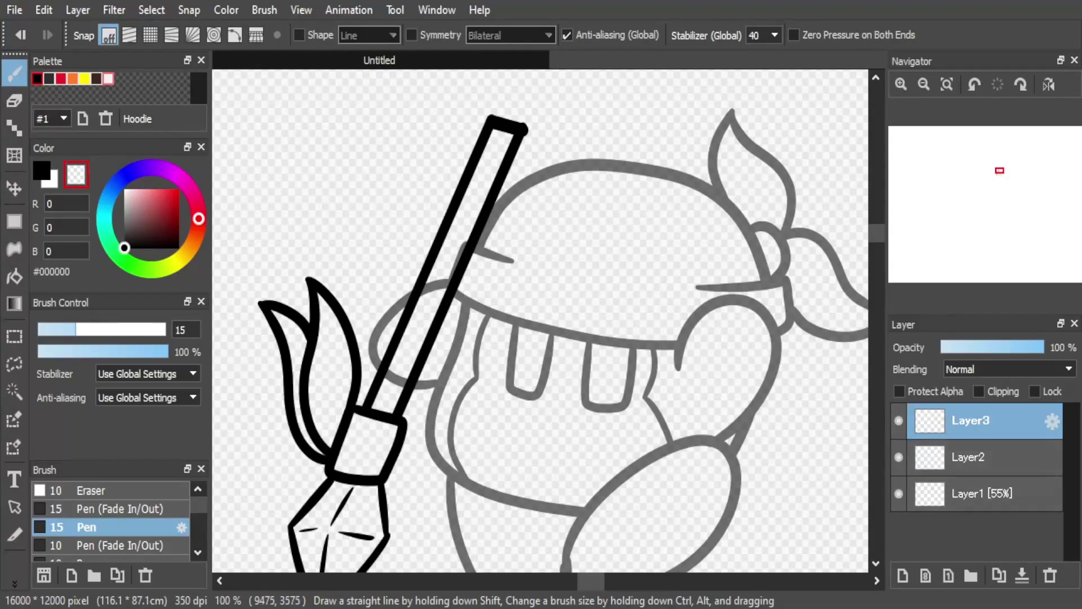
left_click(1023, 576)
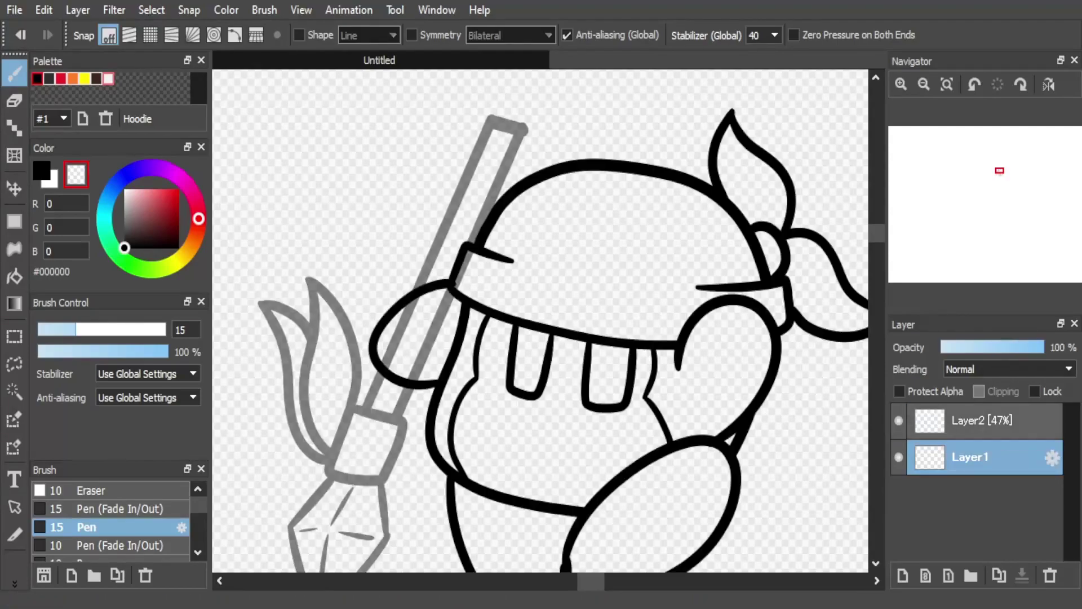
On the spear layer, clear the shaft lines inside the left arm using the Bucket with transparent colour
left_click(983, 420)
left_click(14, 276)
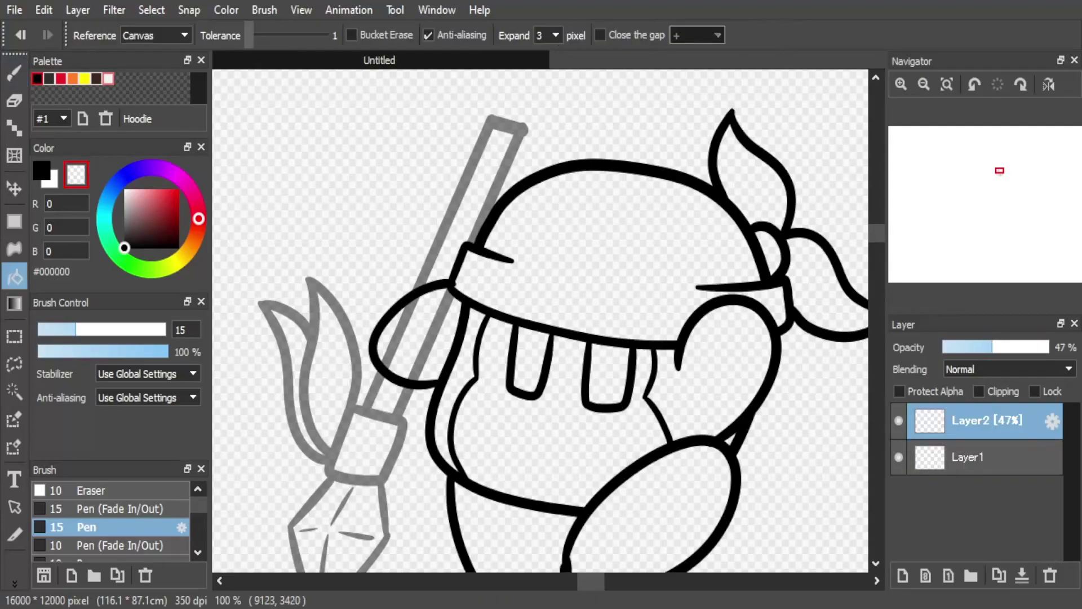
left_click(433, 334)
left_click(399, 336)
Restore the spear layer's opacity to 100% and merge it down into Layer1
left_click(923, 84)
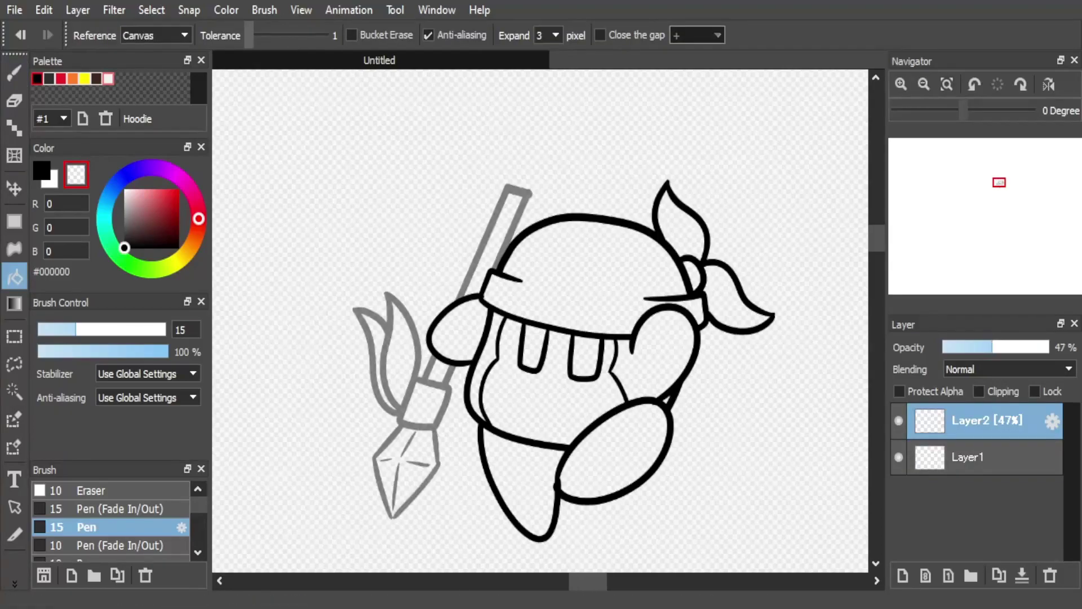
left_click_drag(1014, 347, 1049, 348)
left_click(1022, 575)
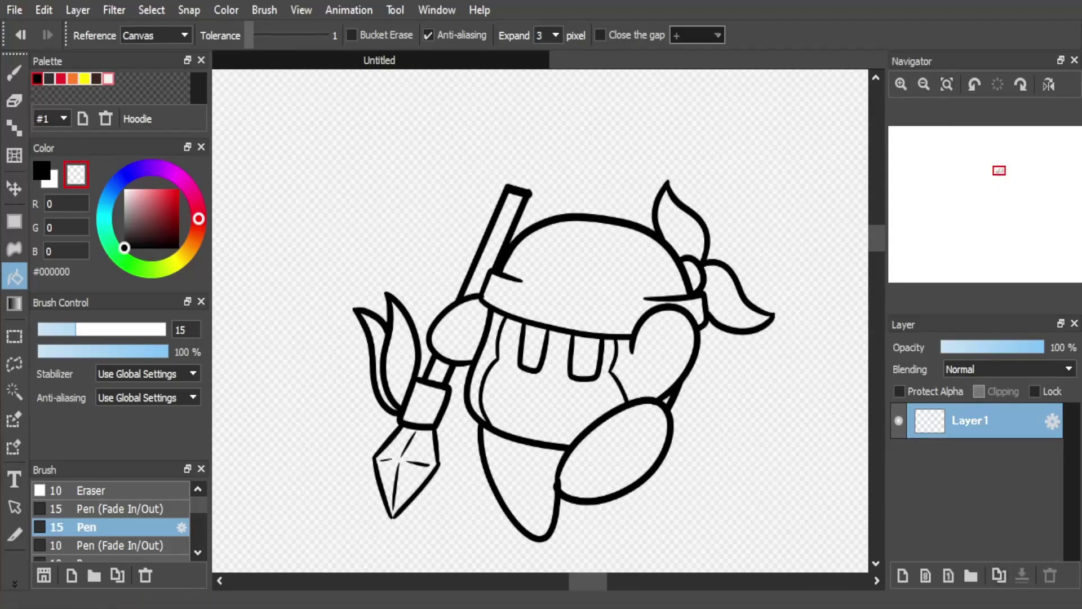
Choose the red colour #C4543C and place a new Layer2 beneath the line art layer
left_click(901, 85)
left_click_drag(876, 232, 876, 235)
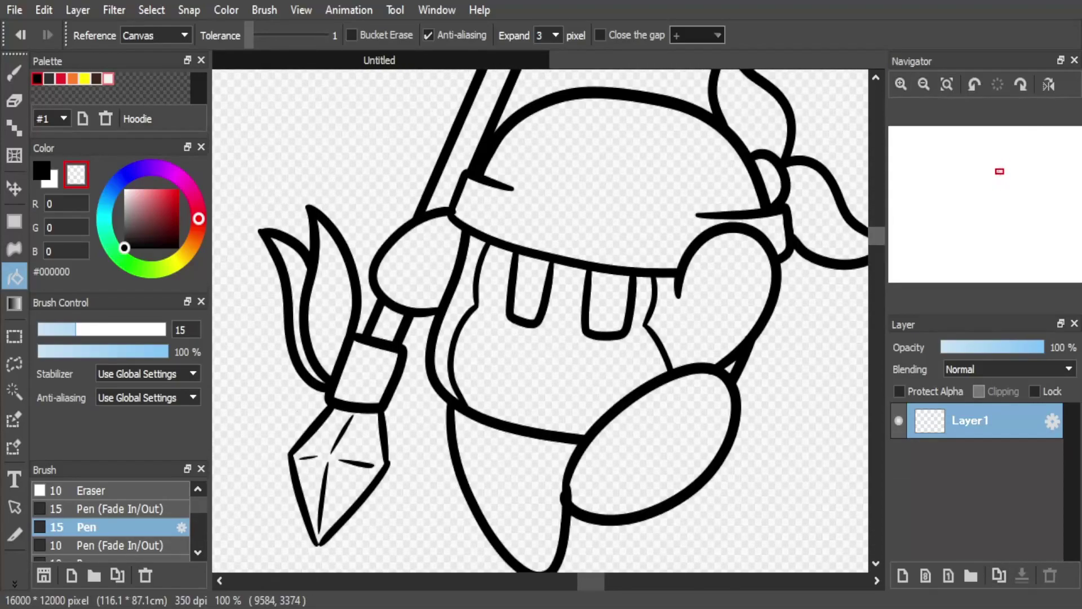
left_click_drag(164, 206, 161, 203)
left_click(196, 228)
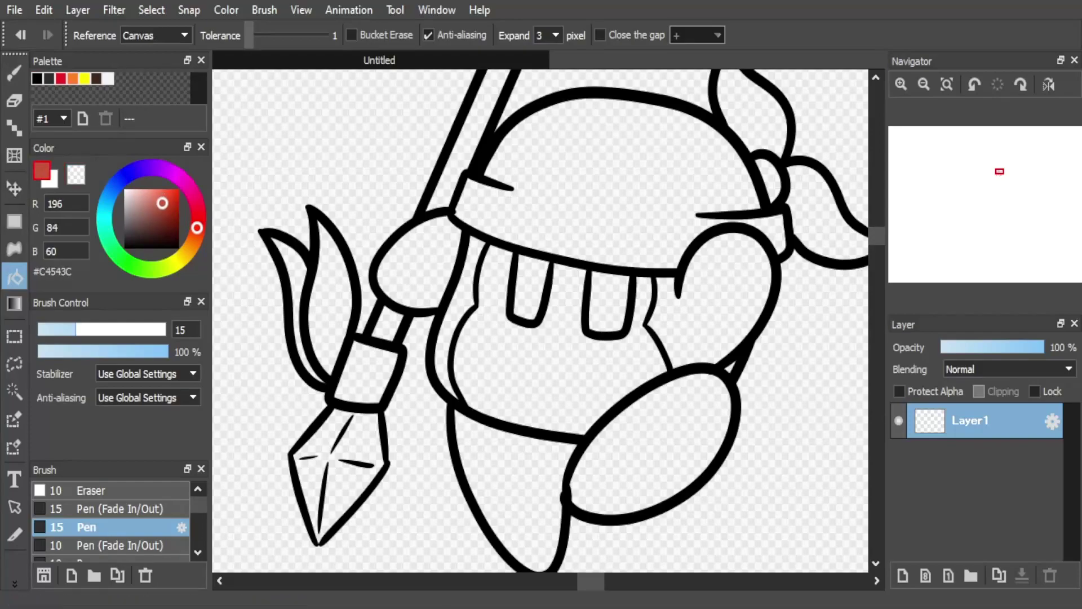
left_click(461, 305)
key("ctrl+z")
left_click(903, 575)
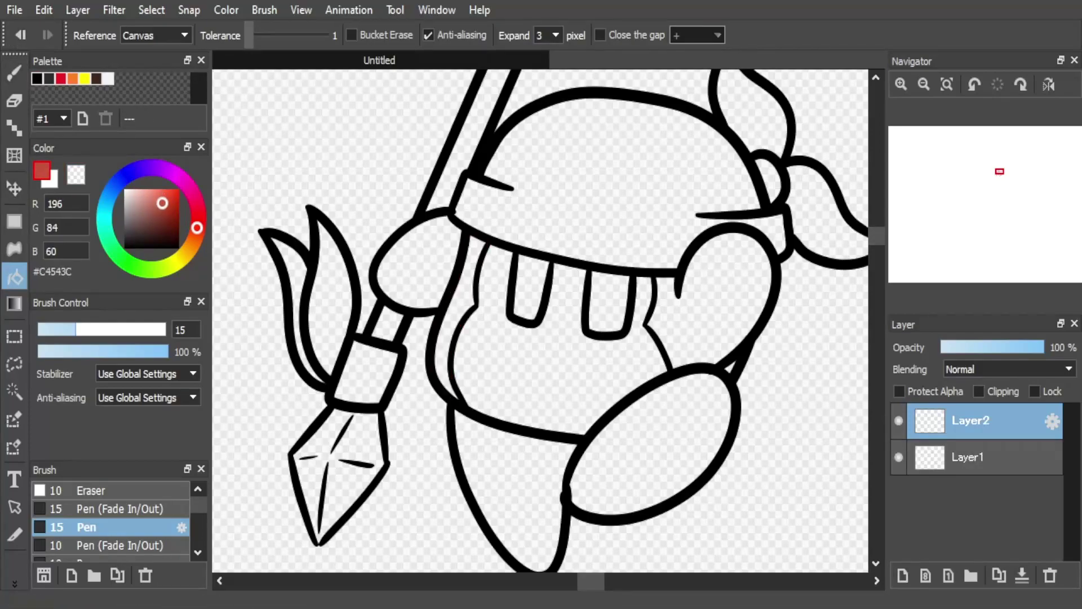
left_click_drag(978, 420, 978, 465)
Fill the raised arm and the body area around the face with the red, including the small gap below the arm
left_click(719, 305)
left_click(461, 305)
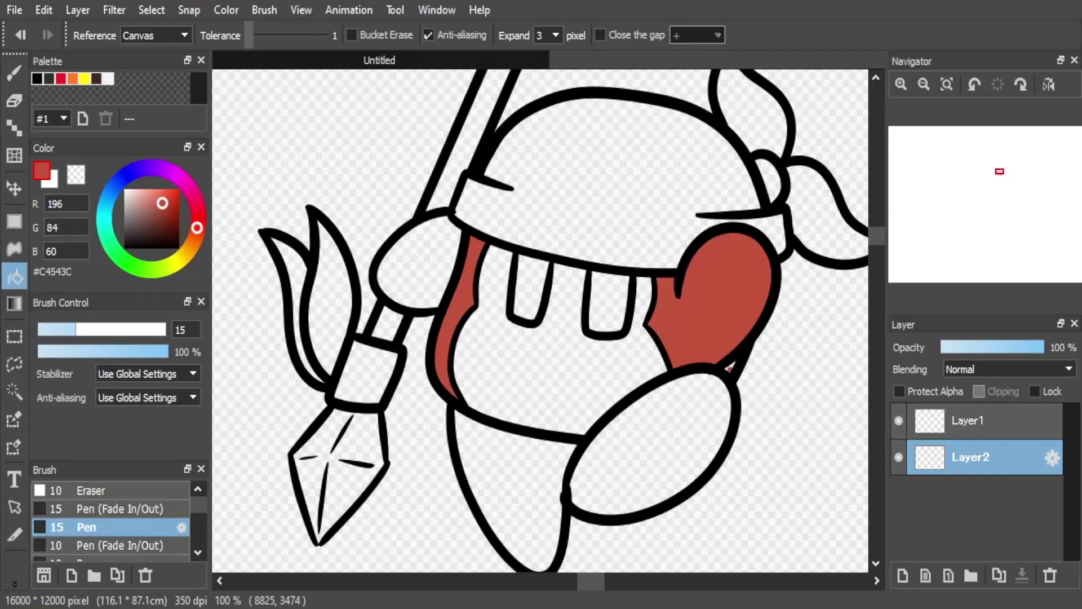
key("b")
scroll(865, 158, "up", 2)
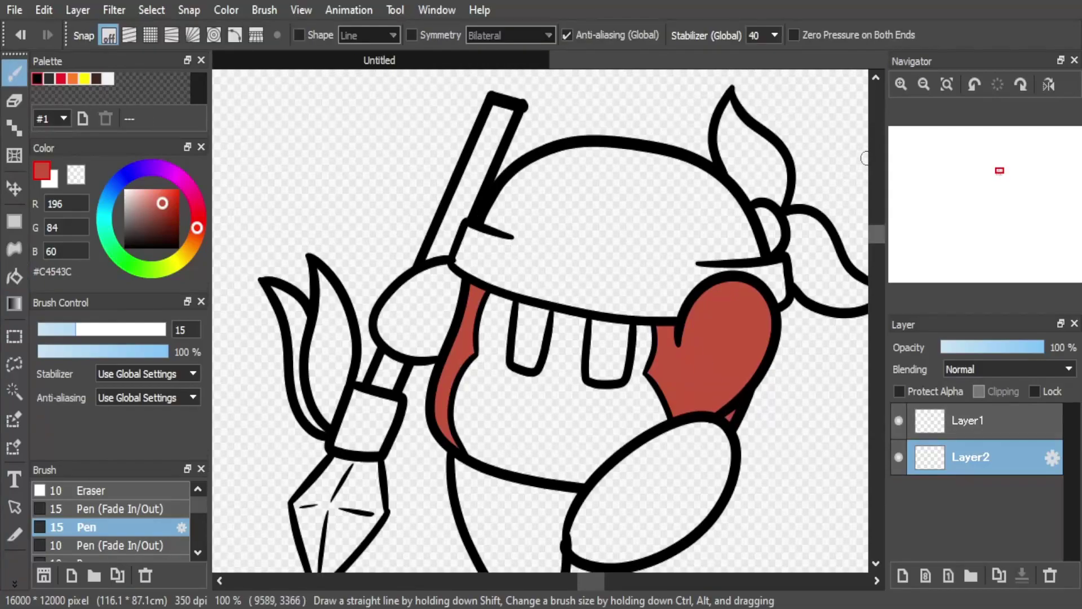
Fill the face around the eyes with the light tan colour #D8A37B
left_click_drag(192, 242, 190, 246)
left_click_drag(159, 200, 153, 204)
left_click_drag(189, 246, 193, 242)
left_click_drag(152, 204, 157, 198)
key("g")
left_click(566, 425)
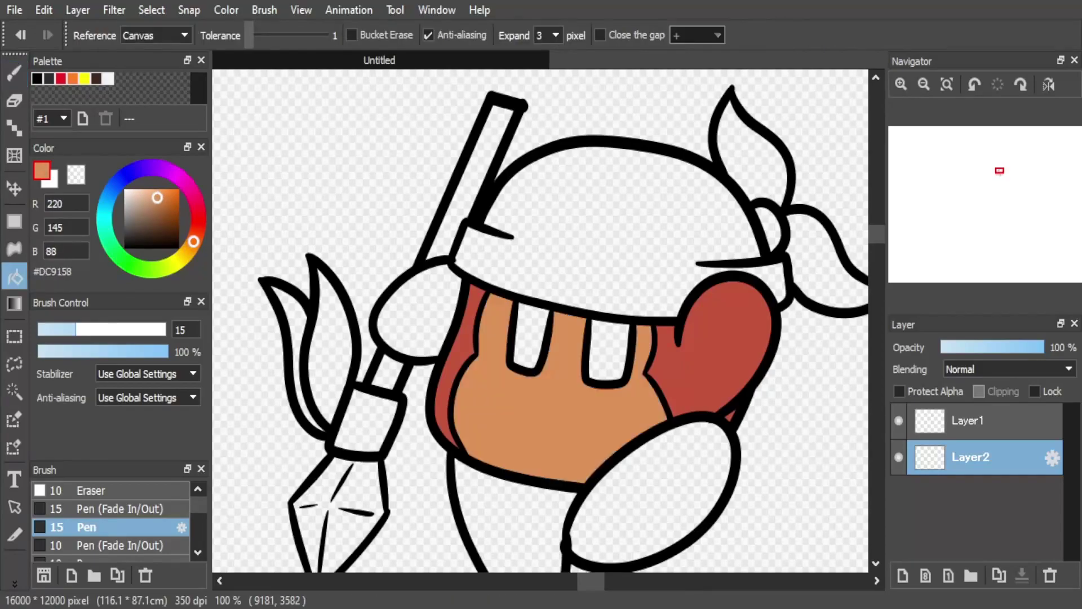
left_click(148, 198)
left_click(597, 423)
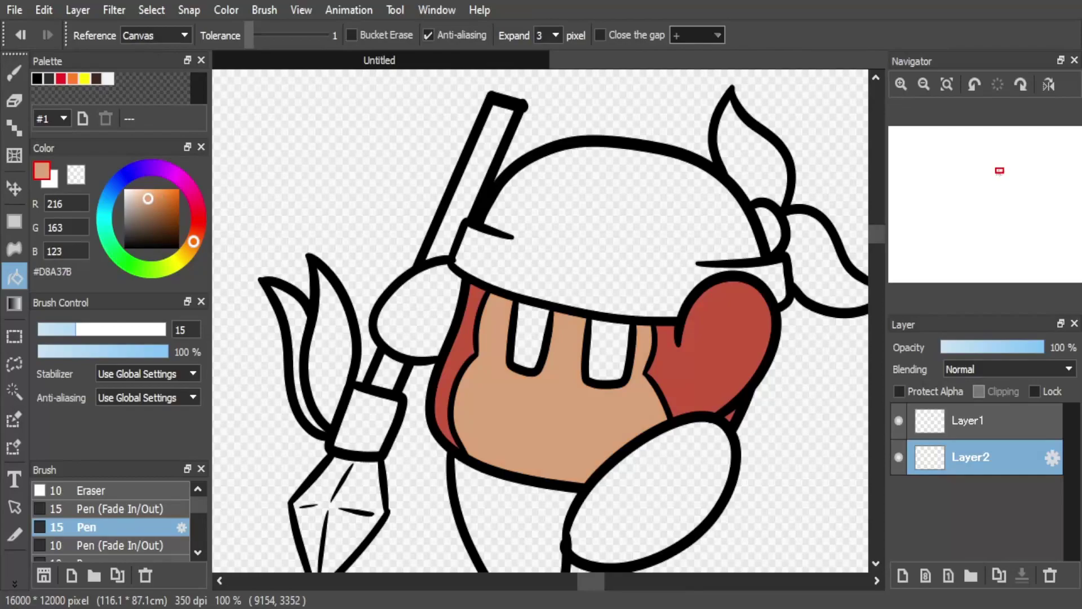
Choose a golden yellow and fill both the pointed foot and the oval foot
scroll(617, 369, "down", 3)
left_click_drag(192, 244, 184, 255)
left_click_drag(162, 202, 170, 199)
left_click(502, 414)
left_click(645, 392)
Sample the red #C4543C from the body and fill the left arm with it
left_click_drag(877, 238, 876, 233)
right_click(462, 368)
left_click(433, 339)
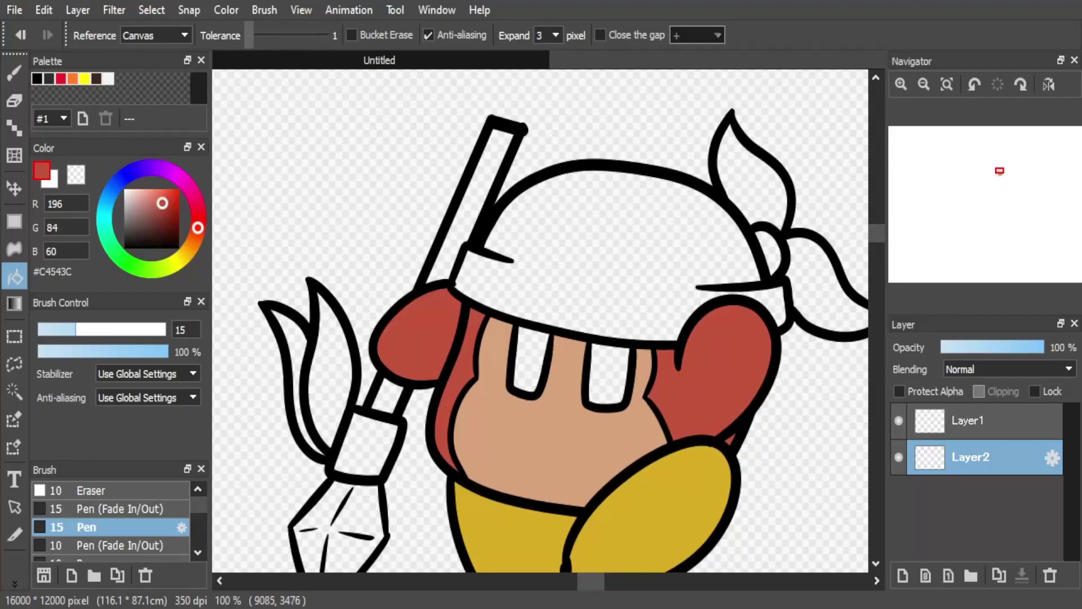
Choose the dark brown #784A23 and fill both eyes
left_click_drag(167, 214, 163, 219)
left_click(193, 242)
left_click(530, 360)
left_click(609, 372)
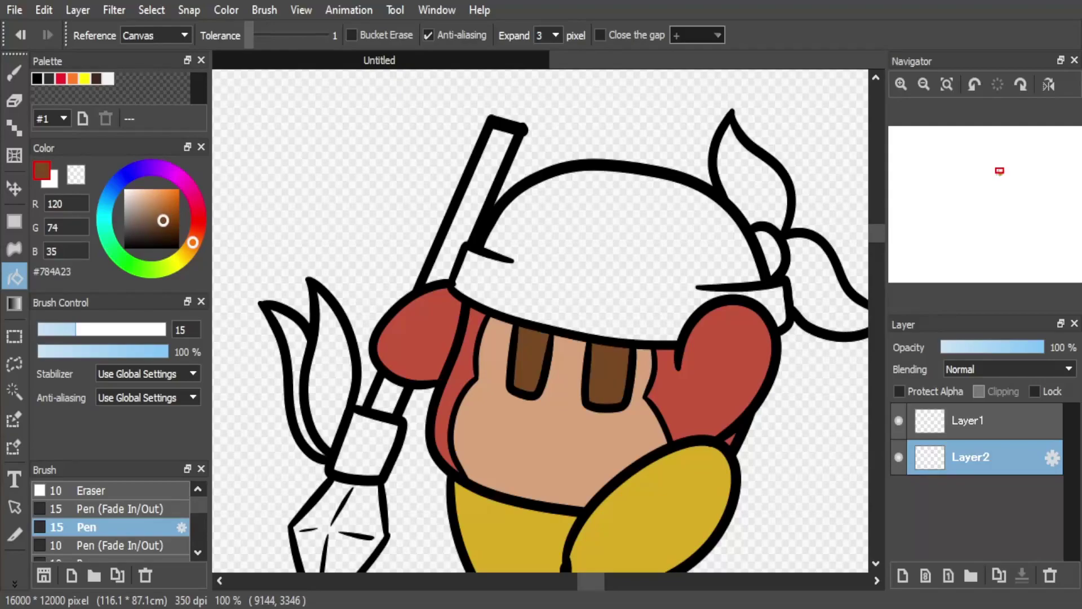
Choose a medium blue and fill the bandana and both of its tied tails
left_click(121, 181)
left_click_drag(121, 179, 116, 185)
mouse_move(163, 221)
left_mouse_down()
mouse_move(168, 199)
mouse_move(153, 220)
left_mouse_up()
left_click(592, 226)
left_click(750, 169)
left_click(828, 281)
Sample the brown from the eyes and fill the spear shaft above and below the hand
right_click(528, 361)
left_click(388, 396)
left_click(473, 192)
left_click_drag(875, 233, 876, 238)
Fill the spear's collar and both tassels with an orange-brown based on the foot's yellow, and the spearhead with grey #B0B0B0
right_click(612, 395)
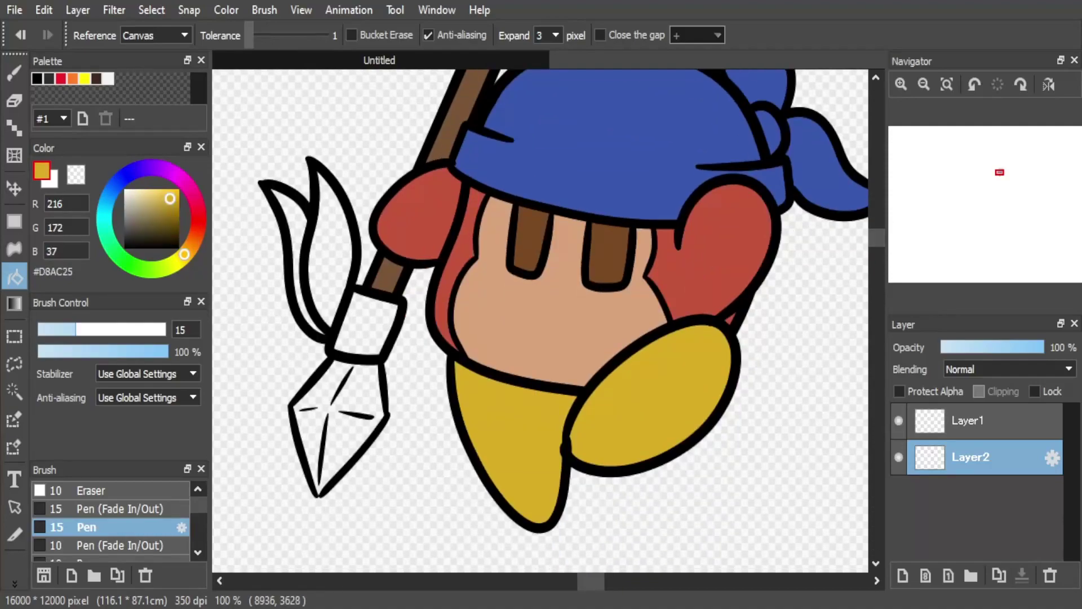
left_click_drag(184, 254, 188, 249)
left_click_drag(169, 199, 124, 207)
left_click(376, 324)
left_click(327, 281)
left_click(296, 254)
left_click(371, 323)
left_click(324, 271)
left_click(296, 242)
left_click(343, 401)
left_click_drag(876, 238, 876, 232)
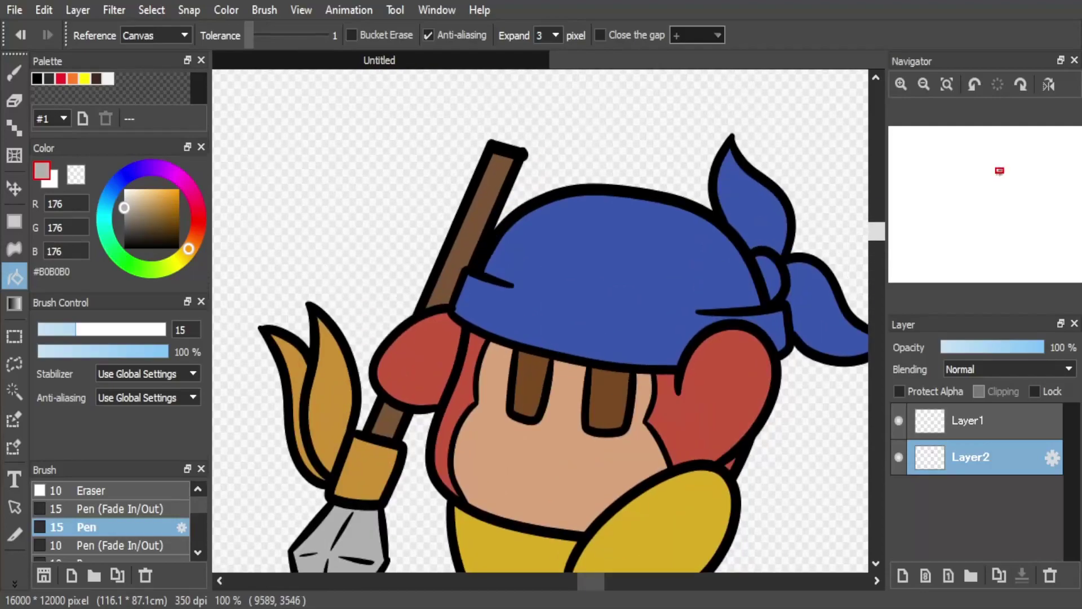
Add two new layers between the flat colours and the line art, and select the lower one, Layer3
scroll(541, 322, "down", 3)
left_click(902, 575)
left_click(902, 575)
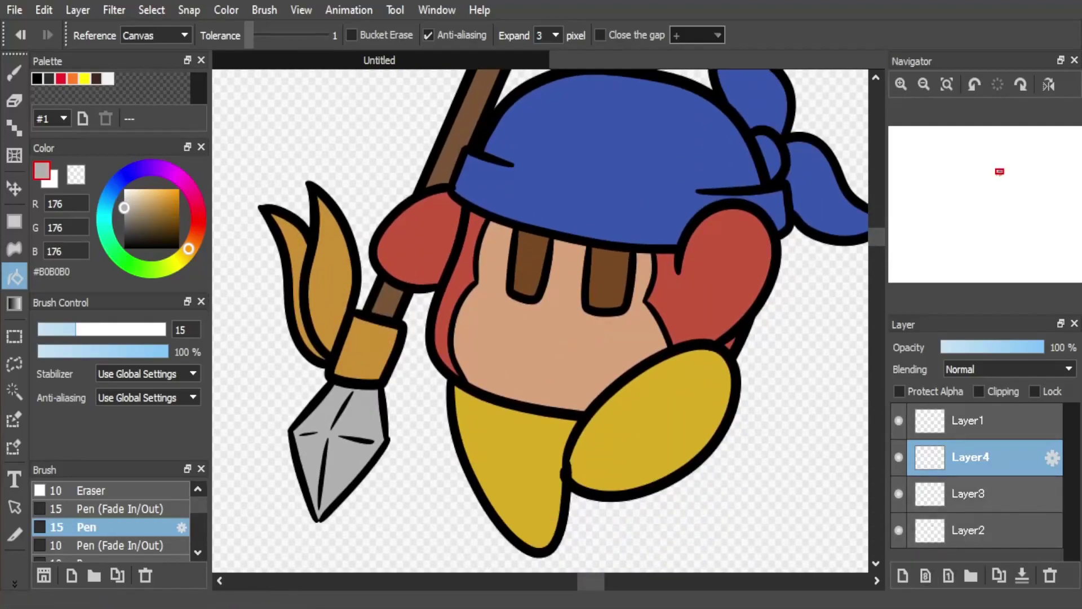
left_click(969, 493)
Choose black for the brush and set Layer3 to Overlay blending at 51% opacity
left_click(37, 79)
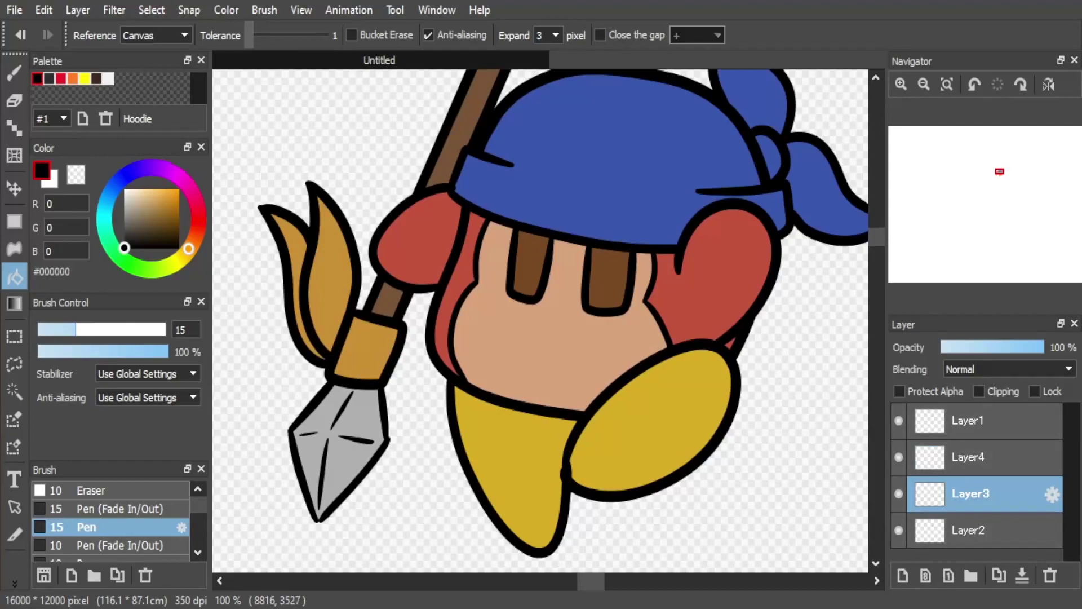
left_click(14, 73)
left_click(1008, 369)
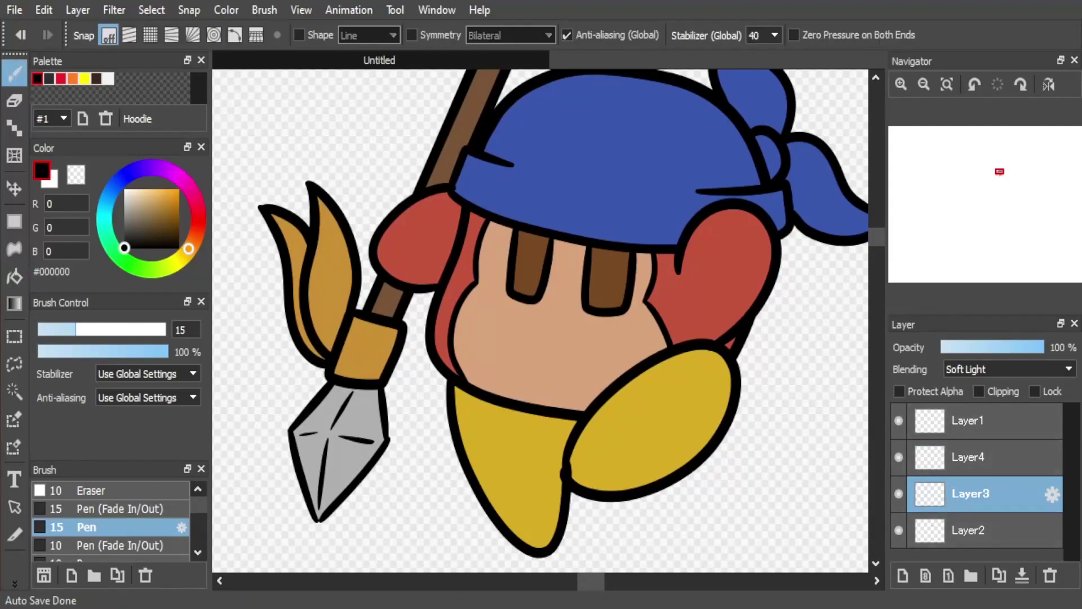
left_click(1005, 448)
left_click_drag(999, 346, 998, 347)
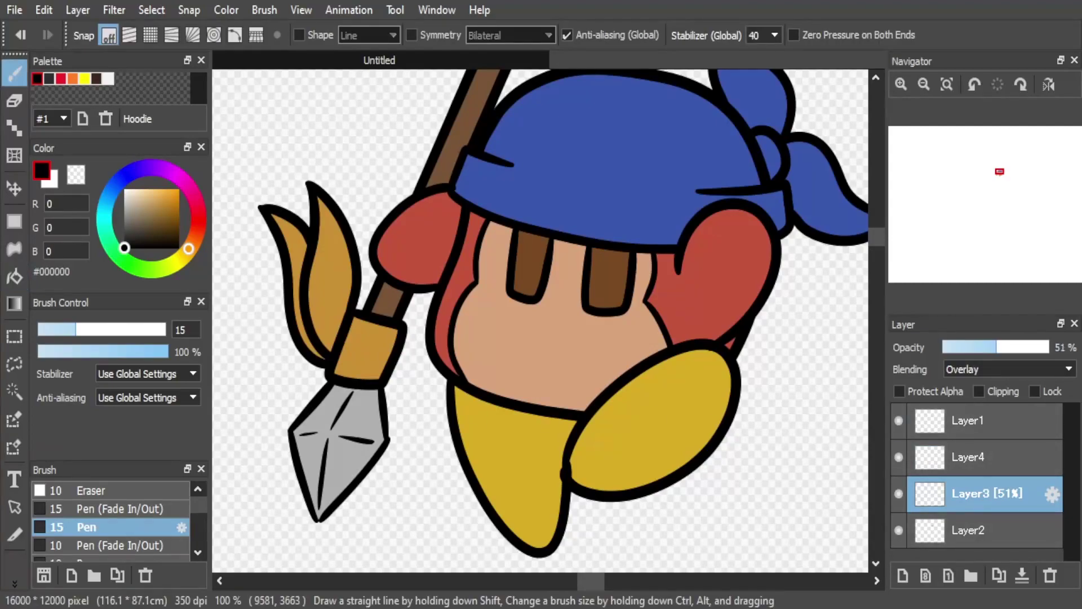
Draw a curved shadow edge from the raised arm across the lower face and fill the areas beneath it
left_click_drag(477, 391, 643, 355)
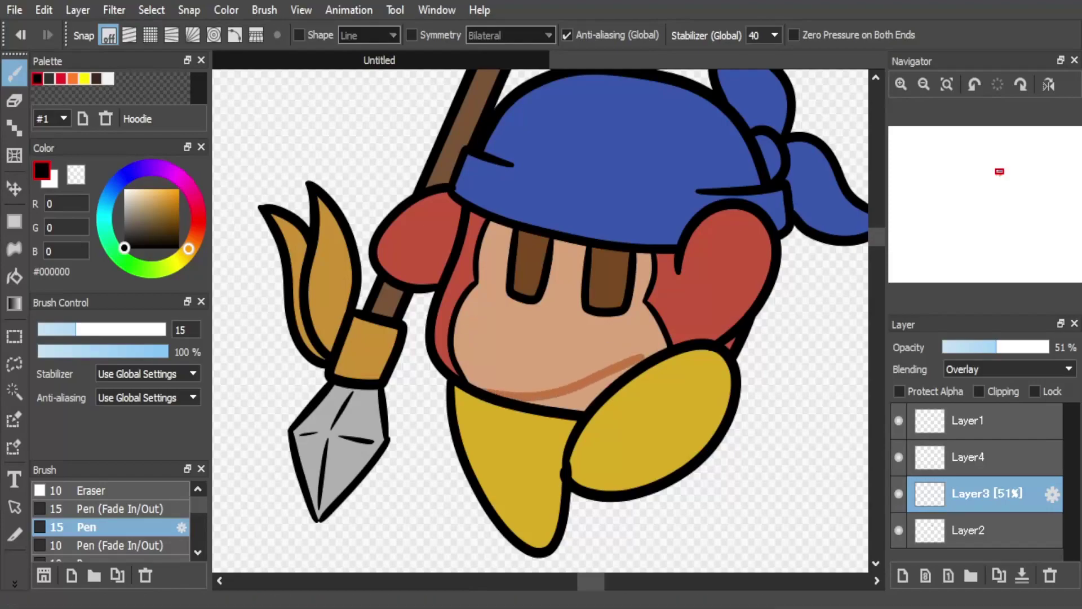
key("ctrl+z")
mouse_move(773, 256)
left_mouse_down()
mouse_move(625, 357)
mouse_move(505, 397)
left_mouse_up()
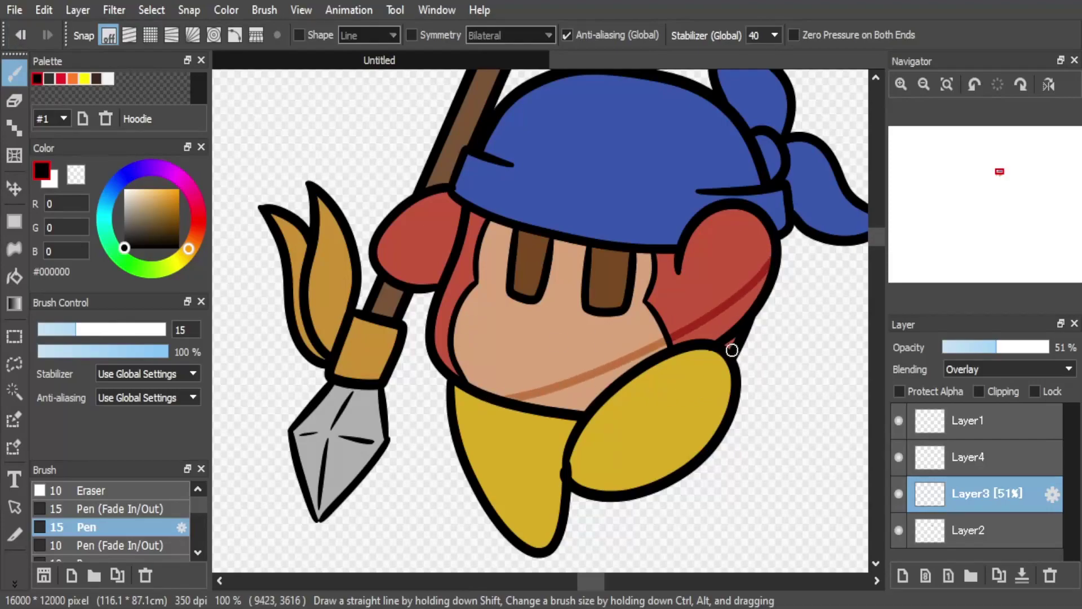
left_click(14, 276)
left_click(717, 322)
left_click(613, 369)
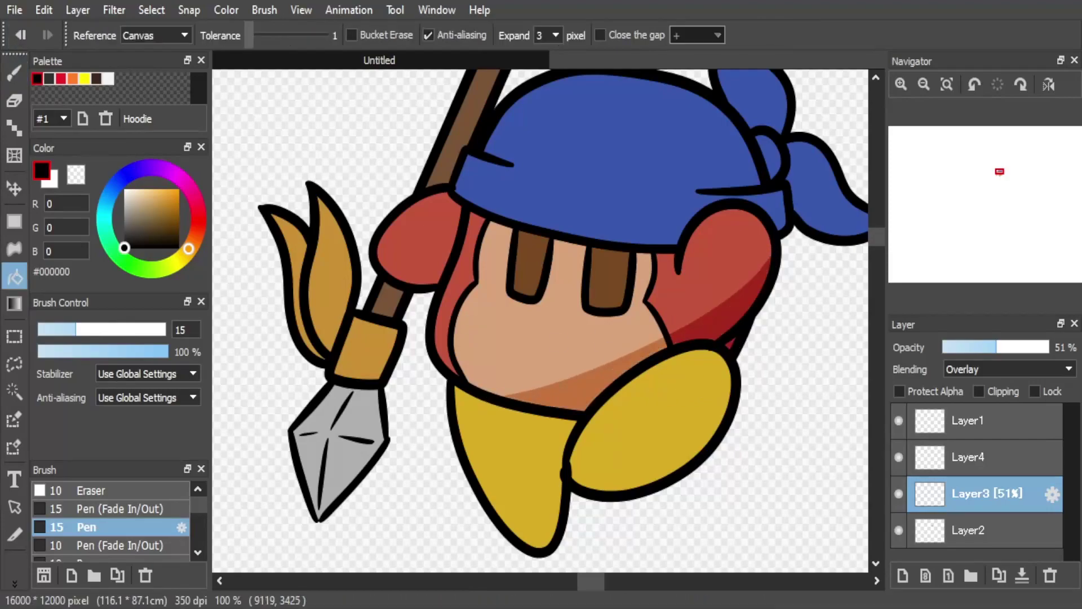
Trim the shadow's upper edge on the lower face and raised arm with the transparent colour
key("b")
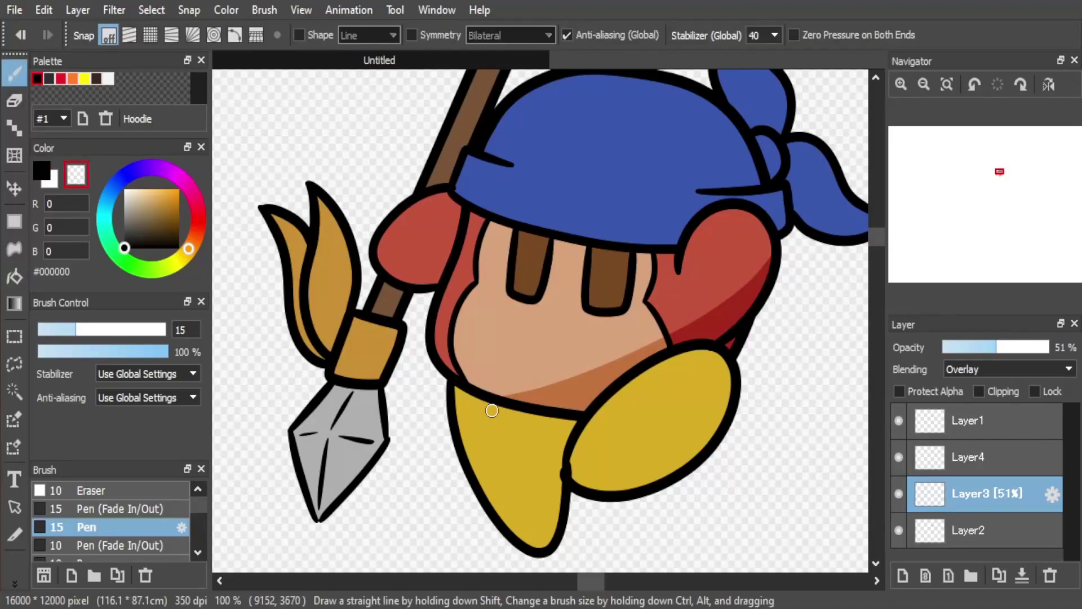
left_click_drag(524, 396, 662, 333)
mouse_move(770, 250)
left_mouse_down()
mouse_move(722, 312)
mouse_move(671, 334)
left_mouse_up()
left_click_drag(755, 278, 693, 316)
mouse_move(514, 399)
left_mouse_down()
mouse_move(612, 368)
mouse_move(682, 305)
left_mouse_up()
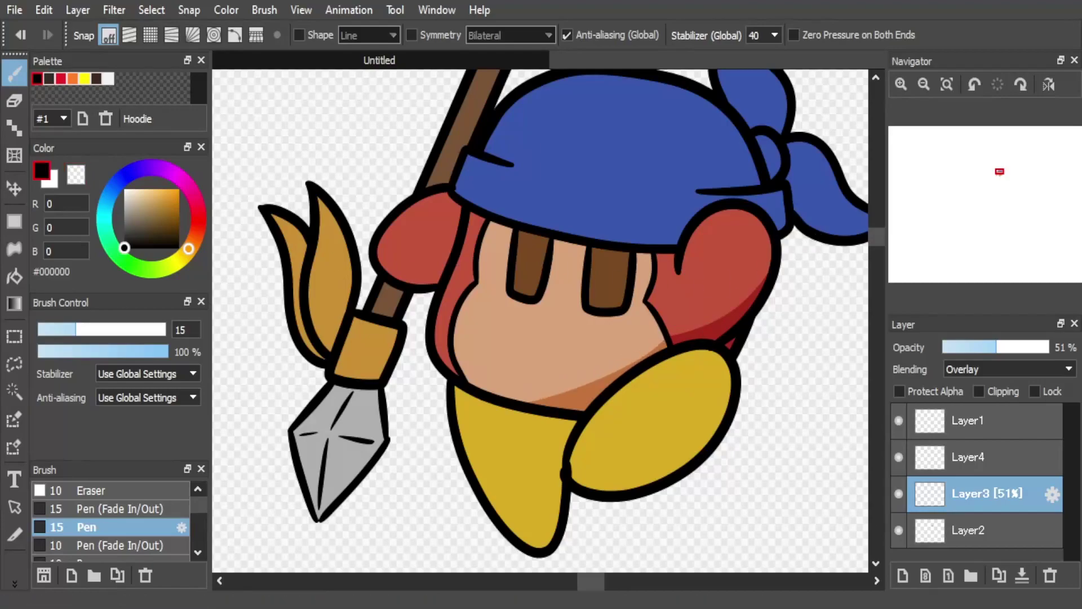
Outline shadow areas on the oval and pointed feet and fill the upper part of each
mouse_move(632, 375)
left_mouse_down()
mouse_move(594, 449)
mouse_move(645, 411)
mouse_move(719, 393)
left_mouse_up()
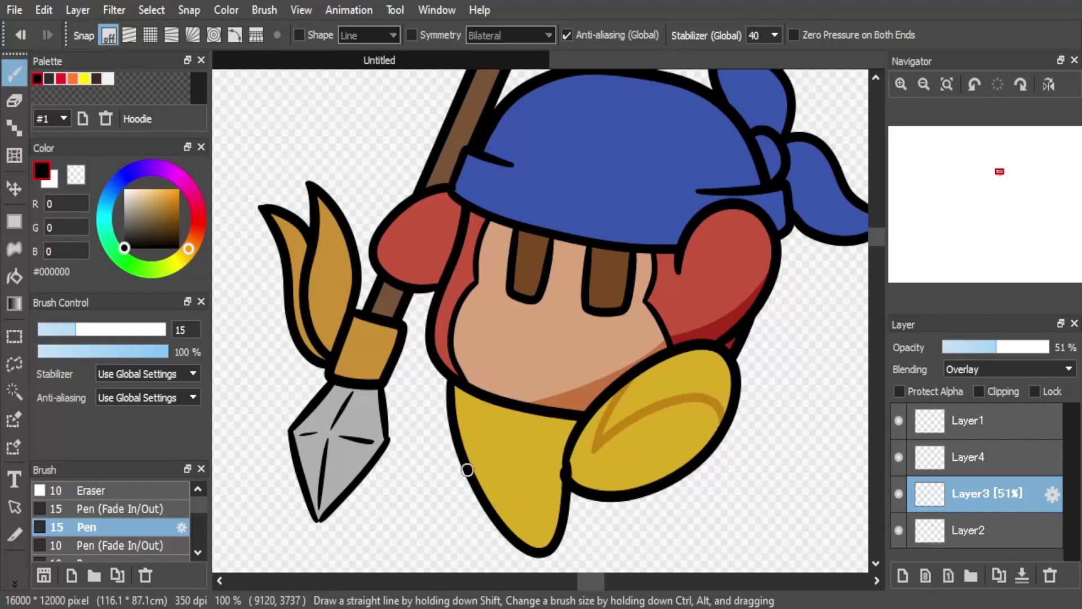
left_click(14, 276)
left_click(507, 434)
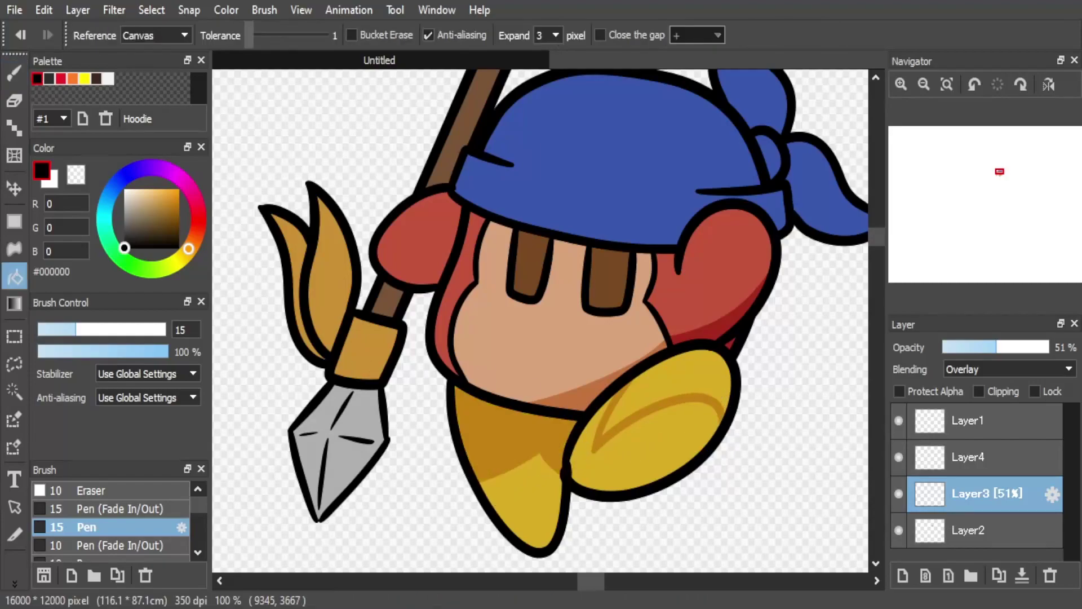
left_click(671, 376)
Undo the oval foot's upper shadow fill and fill the lower part of that foot instead
key("b")
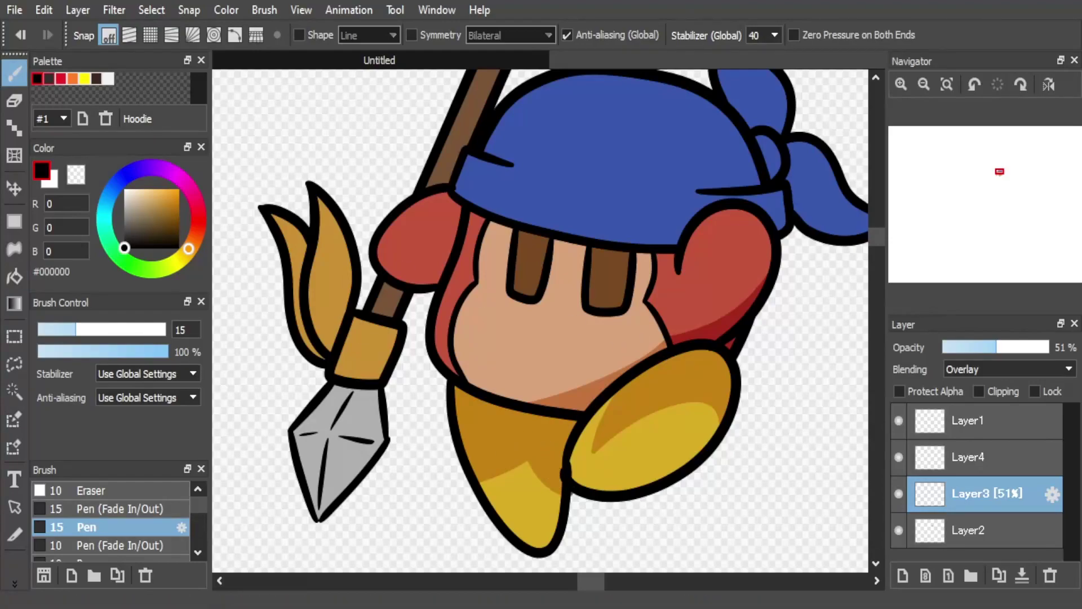
left_click(20, 35)
left_click(14, 276)
key("ctrl+y")
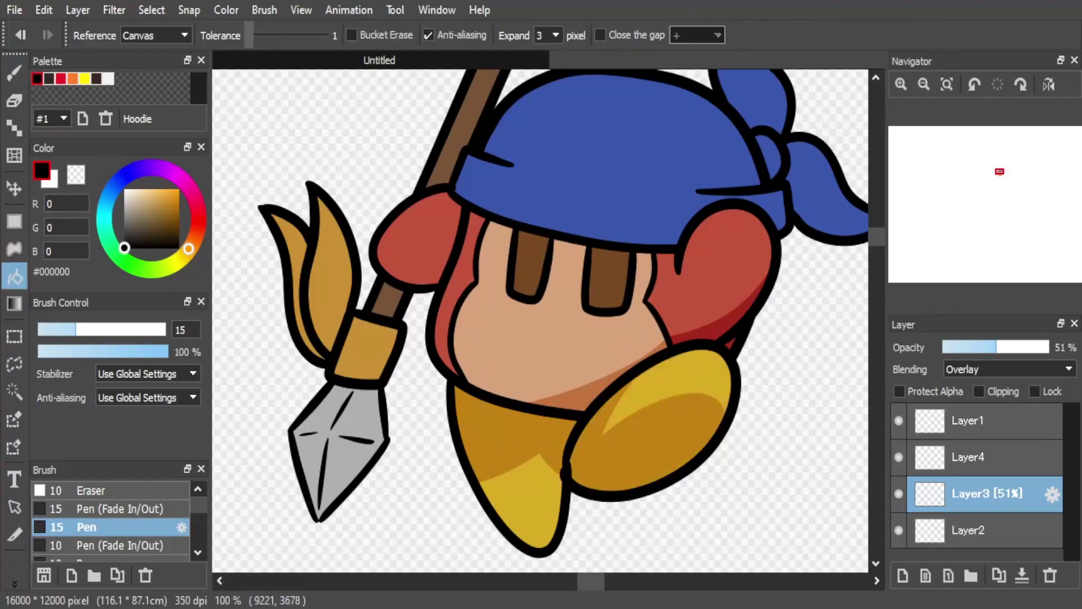
key("b")
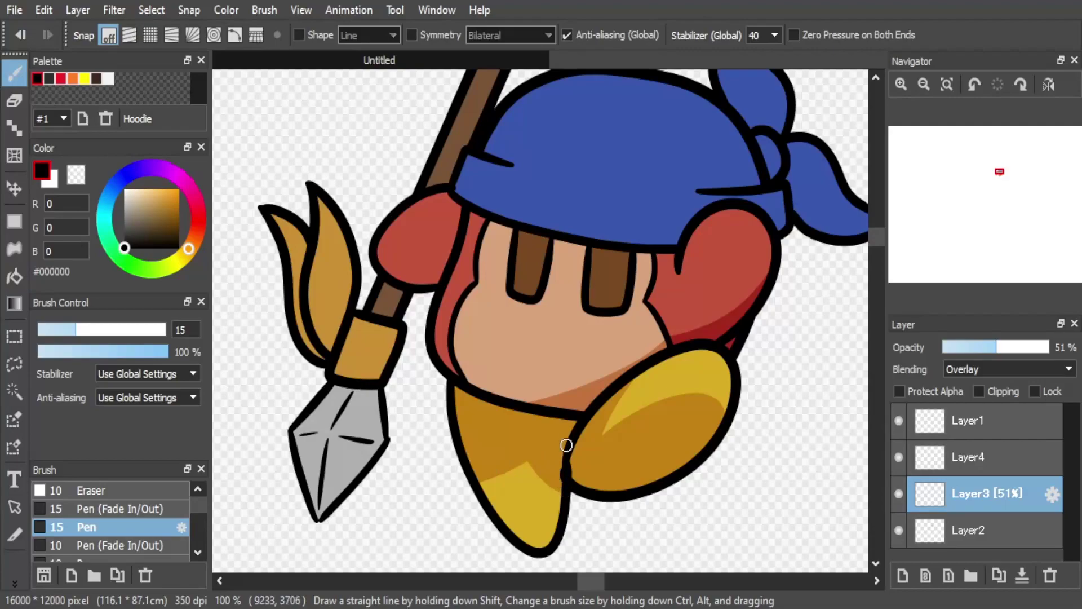
Reshape the upper edge of the oval foot's shadow with the transparent colour
key("x")
mouse_move(633, 377)
left_mouse_down()
mouse_move(592, 450)
mouse_move(605, 404)
mouse_move(595, 420)
mouse_move(606, 443)
mouse_move(586, 454)
mouse_move(644, 411)
mouse_move(727, 400)
left_mouse_up()
mouse_move(589, 454)
left_mouse_down()
mouse_move(719, 403)
mouse_move(698, 401)
mouse_move(584, 459)
left_mouse_up()
key("x")
key("ctrl+z")
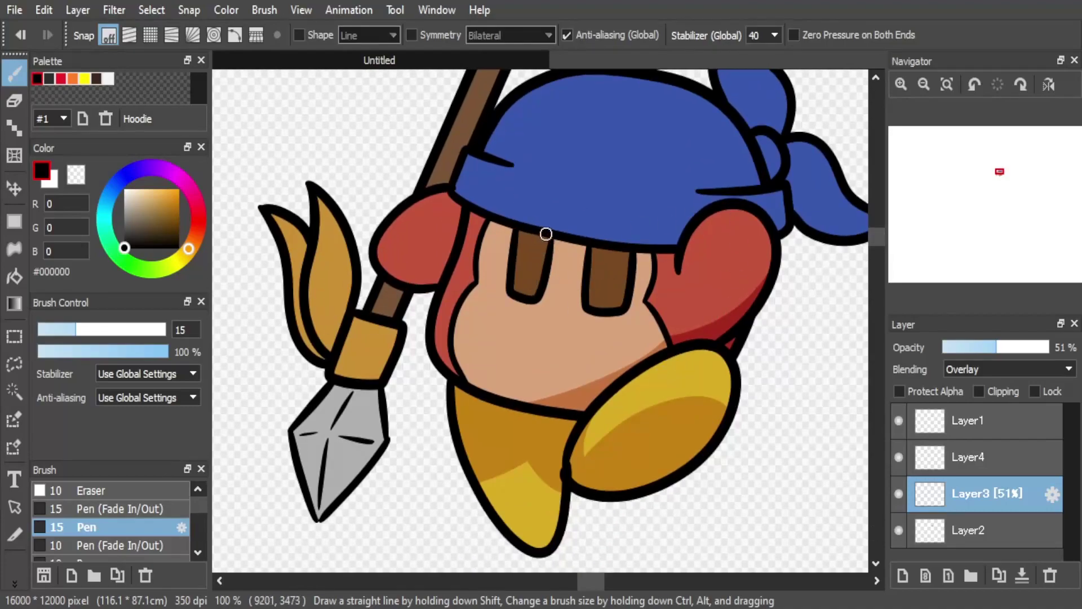
Paint shadows along the bandana's lower edge and beneath it across the face, eyes and body
left_click_drag(542, 233, 703, 218)
left_click_drag(611, 241, 671, 243)
left_click_drag(749, 211, 786, 218)
mouse_move(670, 262)
left_mouse_down()
mouse_move(555, 256)
mouse_move(473, 220)
mouse_move(478, 209)
mouse_move(549, 240)
mouse_move(660, 241)
mouse_move(674, 253)
mouse_move(555, 250)
mouse_move(643, 257)
left_mouse_up()
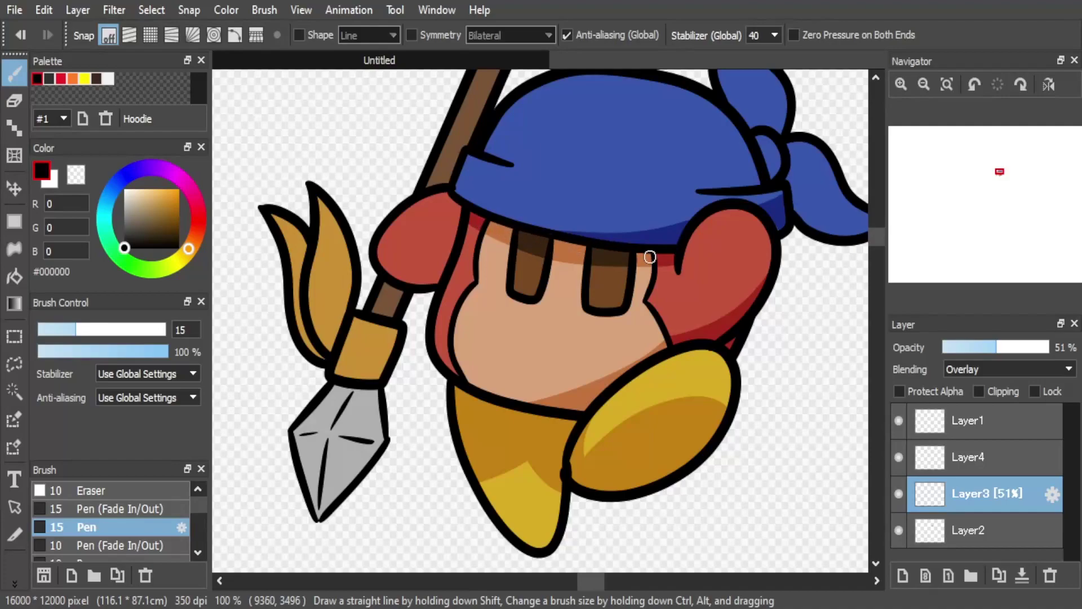
Shade the bandana's knot and the area above the fold leading to it
left_click_drag(875, 234, 874, 229)
mouse_move(766, 294)
left_mouse_down()
mouse_move(776, 276)
mouse_move(778, 292)
left_mouse_up()
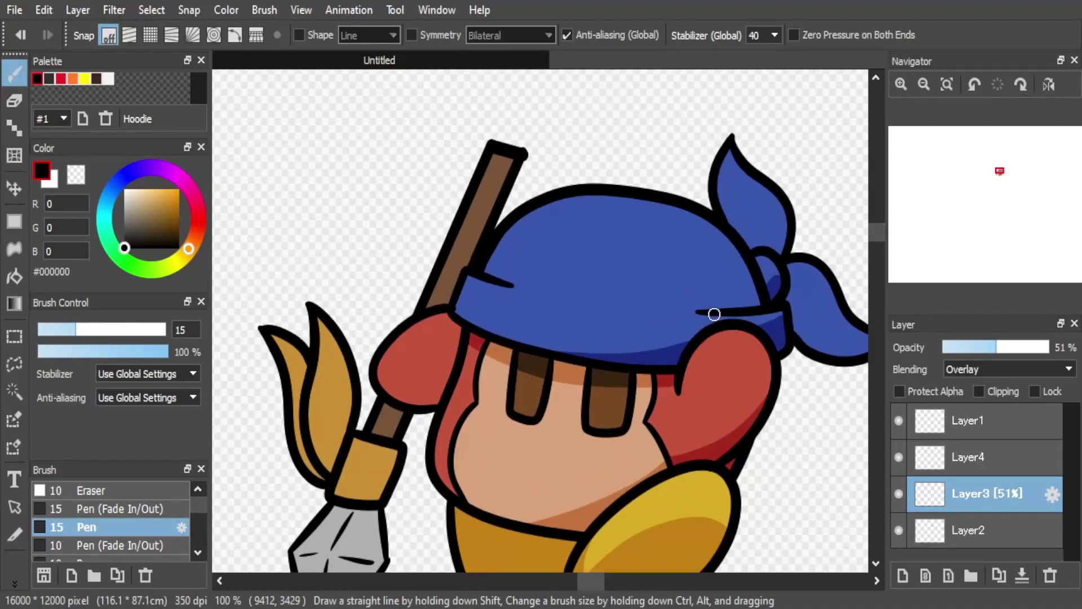
left_click_drag(712, 310, 757, 305)
left_click(76, 175)
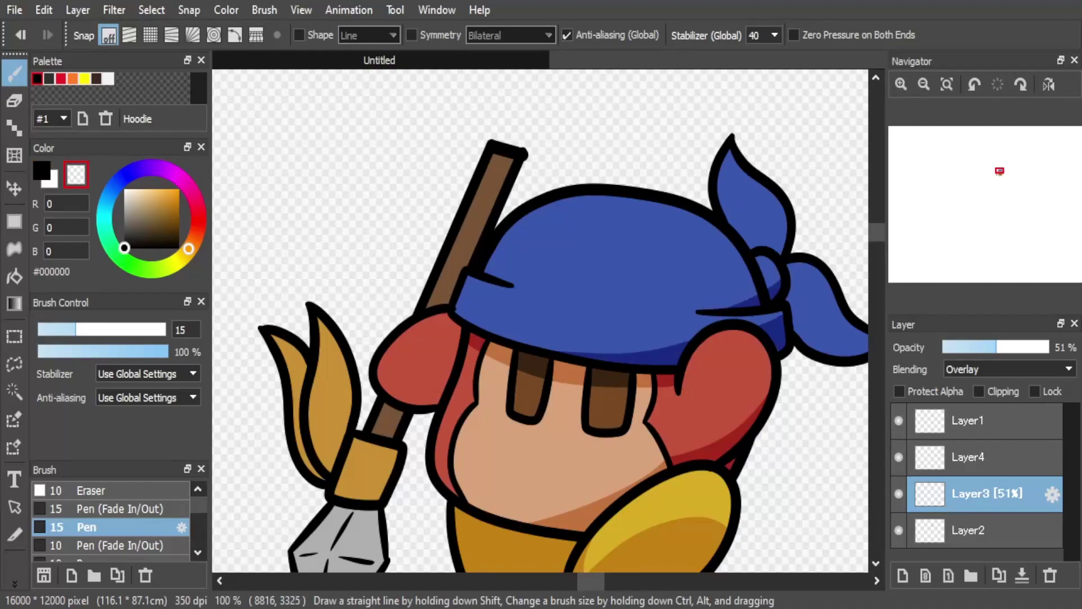
Shade the base and lower edges of both bandana tails and trim the shadows with the transparent colour
scroll(684, 402, "right", 5)
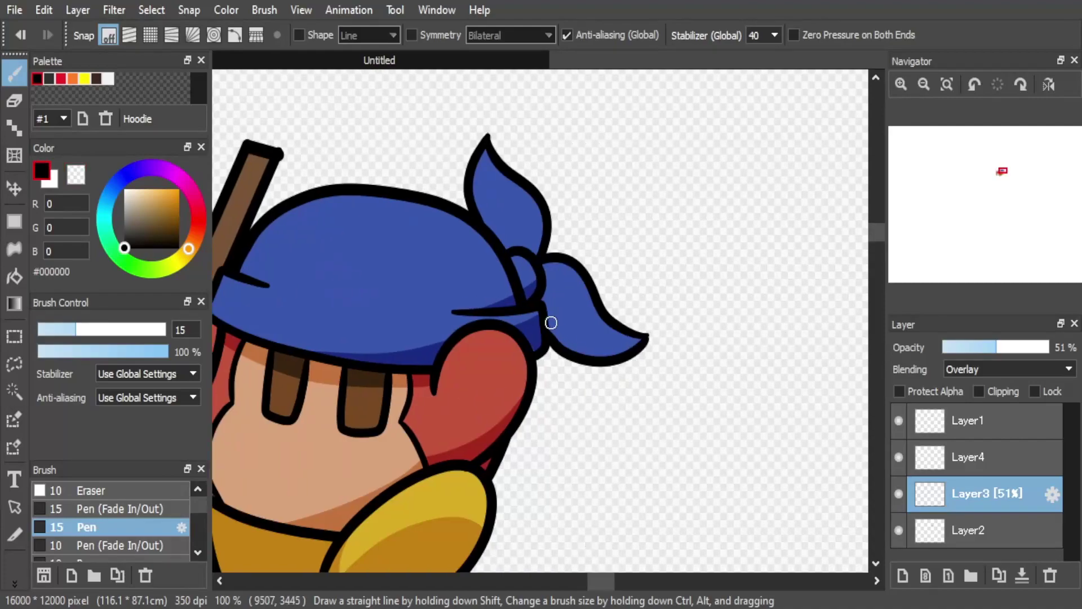
mouse_move(552, 271)
left_mouse_down()
mouse_move(550, 337)
mouse_move(640, 338)
mouse_move(562, 334)
left_mouse_up()
mouse_move(503, 249)
left_mouse_down()
mouse_move(535, 232)
mouse_move(537, 200)
mouse_move(529, 242)
left_mouse_up()
key("x")
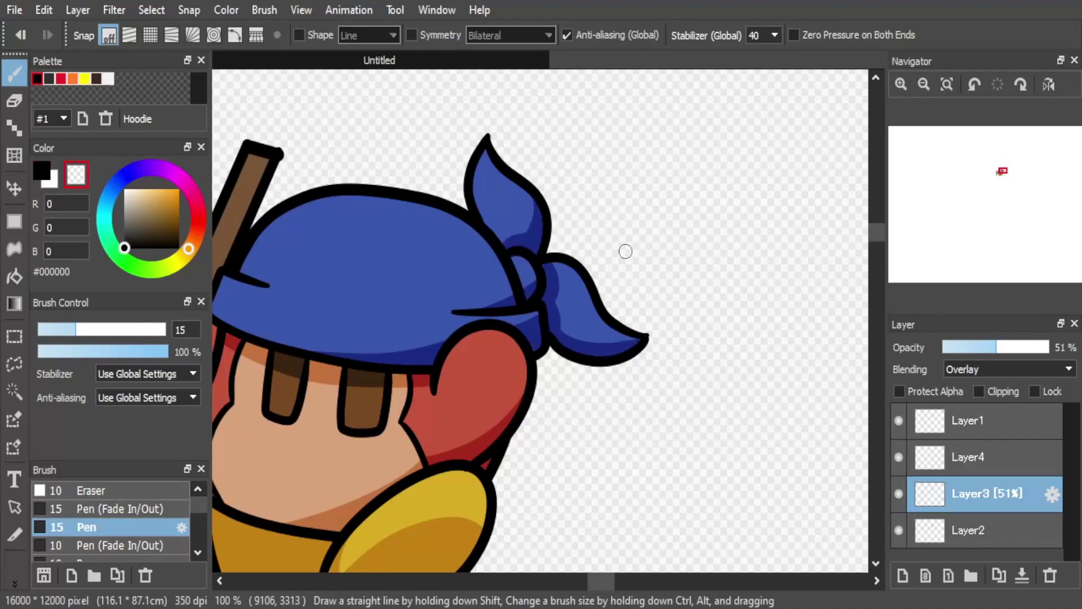
left_click_drag(567, 328, 675, 311)
Shade the lower edge of the arm holding the spear and the shaft just below the hand
mouse_move(604, 580)
left_mouse_down()
mouse_move(587, 580)
mouse_move(599, 580)
left_mouse_up()
key("z")
mouse_move(334, 322)
left_mouse_down()
mouse_move(316, 397)
mouse_move(336, 328)
mouse_move(321, 386)
mouse_move(323, 376)
mouse_move(293, 404)
mouse_move(321, 393)
left_mouse_up()
left_click_drag(258, 414, 282, 414)
key("x")
Rework the pointed foot's shading into a band beneath the body and along the edge facing the oval foot
left_click_drag(597, 581, 592, 581)
left_click_drag(876, 232, 876, 235)
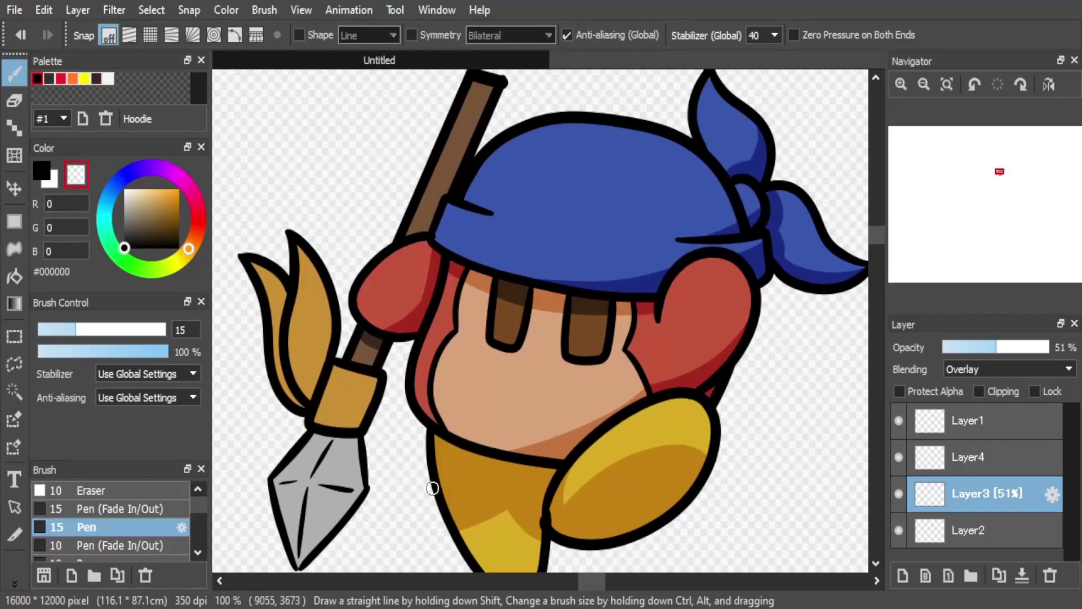
mouse_move(437, 461)
left_mouse_down()
mouse_move(506, 486)
mouse_move(544, 545)
mouse_move(508, 496)
mouse_move(453, 477)
mouse_move(458, 536)
mouse_move(507, 511)
mouse_move(460, 485)
left_mouse_up()
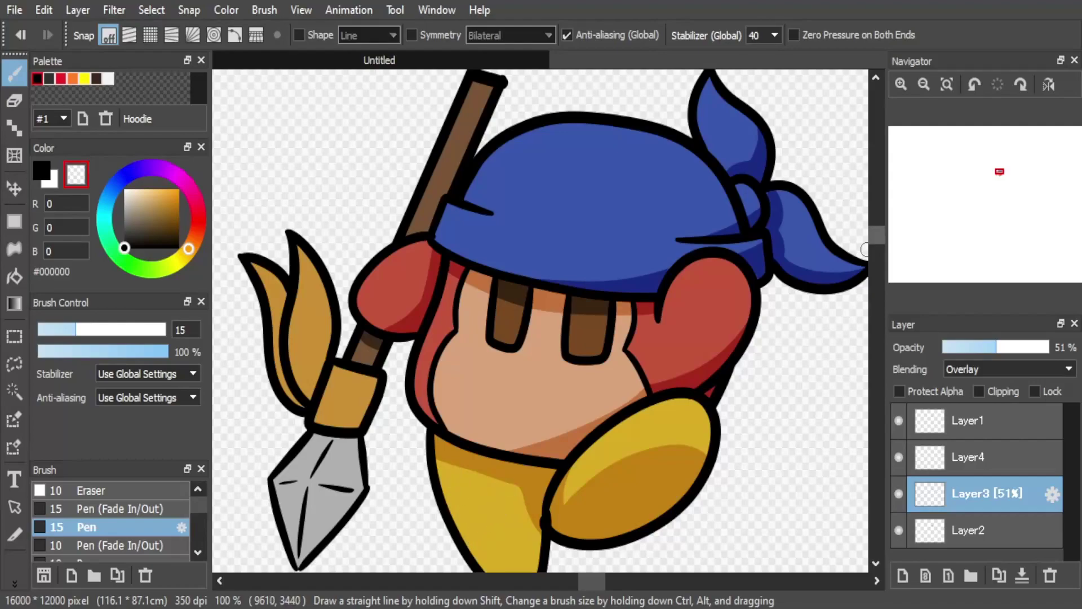
left_click_drag(876, 237, 876, 239)
left_click(42, 171)
mouse_move(530, 431)
left_mouse_down()
mouse_move(495, 507)
mouse_move(535, 452)
mouse_move(534, 478)
mouse_move(536, 465)
left_mouse_up()
scroll(865, 257, "up", 3)
scroll(850, 265, "down", 4)
Reshape the oval foot's shadow to follow its lower outer edge, cleaning its border with the transparent colour
key("x")
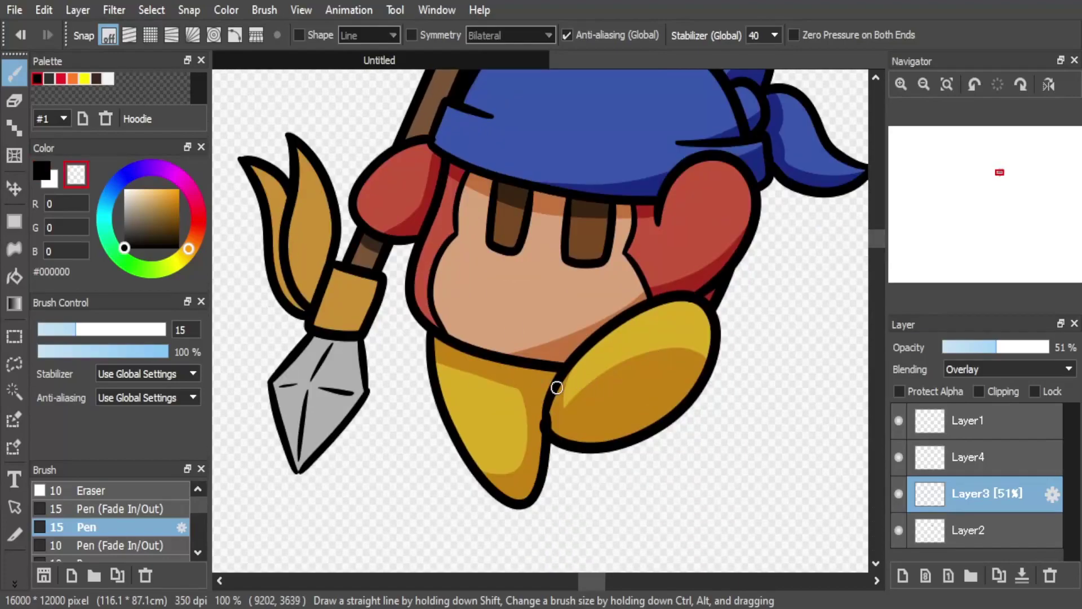
mouse_move(708, 367)
left_mouse_down()
mouse_move(597, 380)
mouse_move(560, 406)
mouse_move(575, 381)
left_mouse_up()
key("x")
left_click_drag(701, 306, 688, 357)
left_click_drag(699, 303, 658, 354)
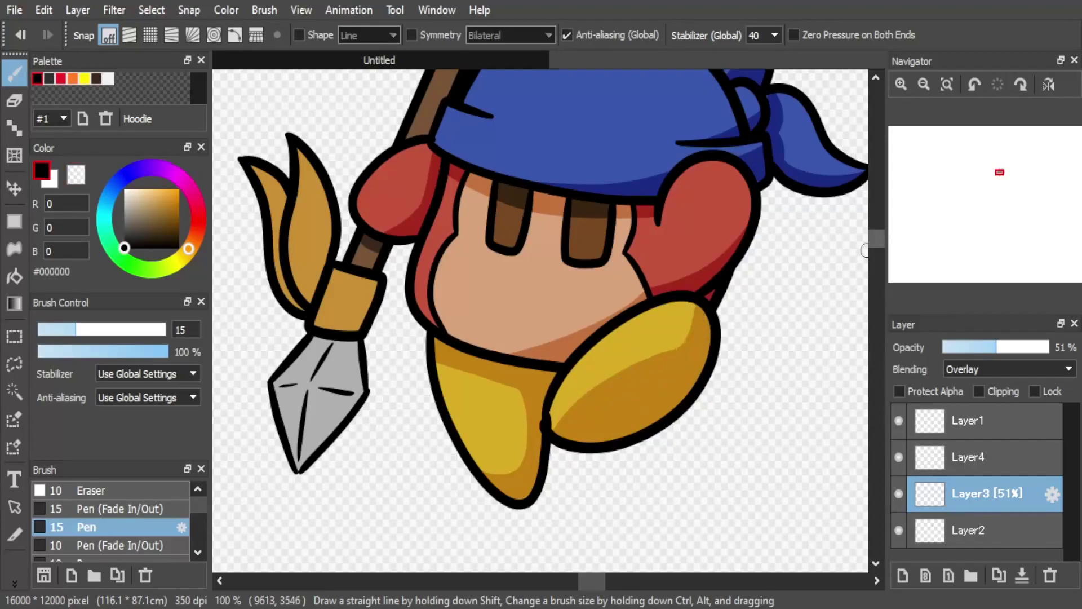
left_click_drag(876, 239, 876, 241)
left_click(76, 175)
mouse_move(663, 326)
left_mouse_down()
mouse_move(700, 290)
mouse_move(689, 292)
left_mouse_up()
left_click_drag(548, 411, 706, 290)
Shade the lower part of the spear's collar and the bases of both tassels
left_click_drag(876, 239, 876, 234)
left_click_drag(315, 424, 374, 400)
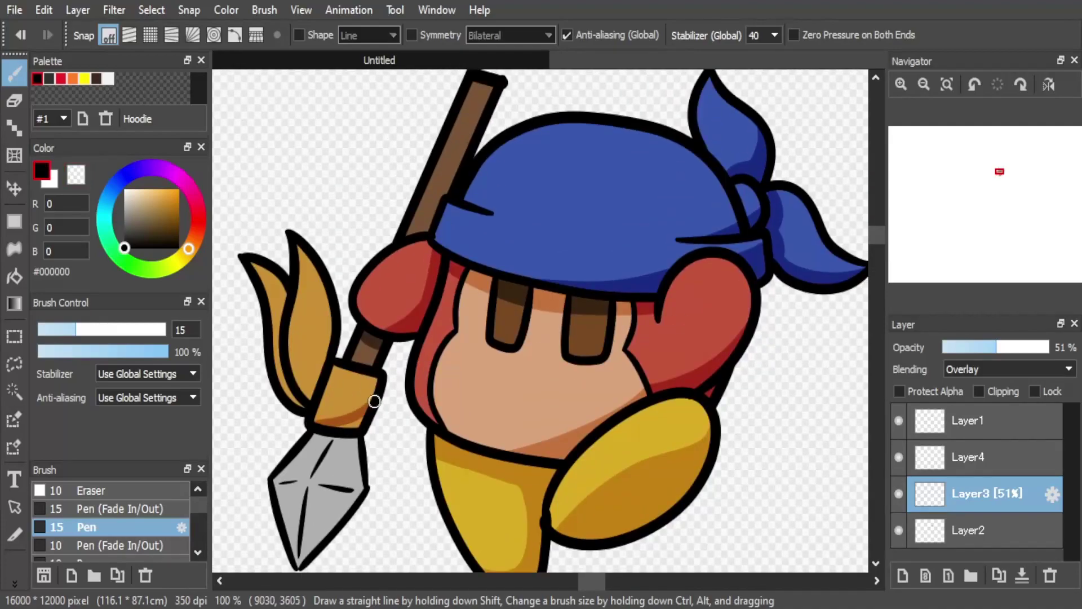
mouse_move(276, 369)
left_mouse_down()
mouse_move(305, 406)
mouse_move(331, 333)
mouse_move(320, 377)
left_mouse_up()
left_click(76, 175)
left_click_drag(331, 333, 297, 375)
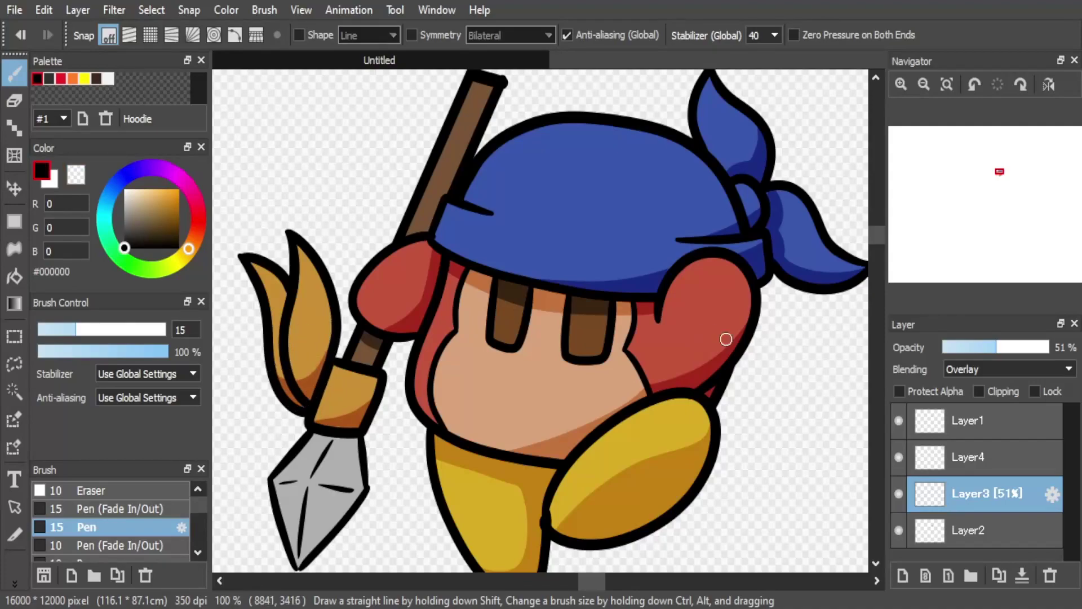
Shade the spearhead below the collar and along its lower outer facet
scroll(863, 234, "down", 2)
left_click_drag(318, 368, 362, 367)
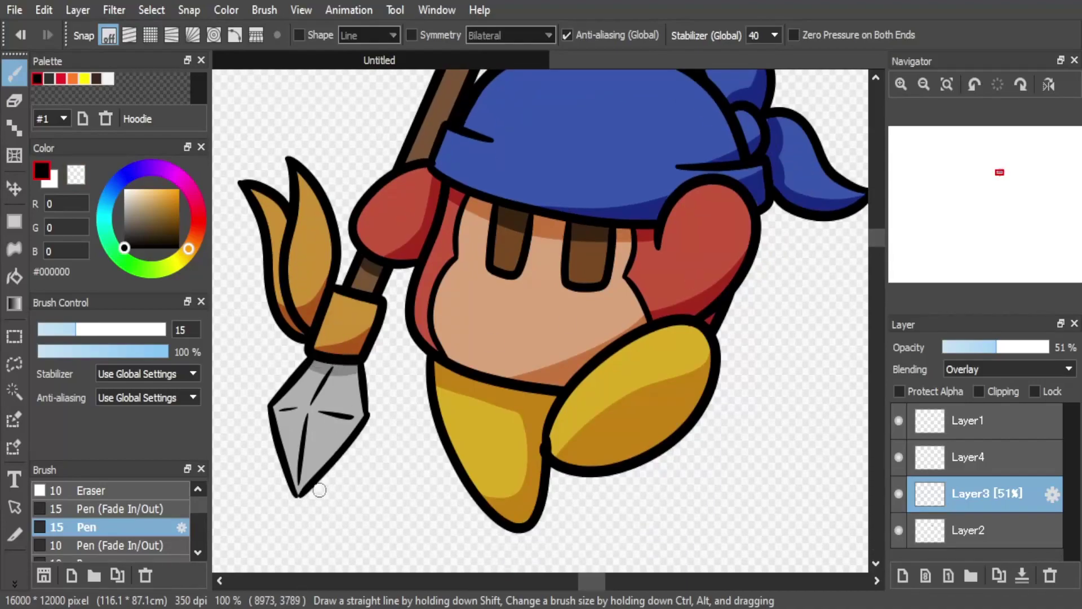
mouse_move(298, 490)
left_mouse_down()
mouse_move(365, 404)
mouse_move(360, 417)
mouse_move(354, 384)
mouse_move(364, 392)
left_mouse_up()
Switch the brush colour to white and set the shadow layer, Layer3, to Soft Light at 51% opacity
key("x")
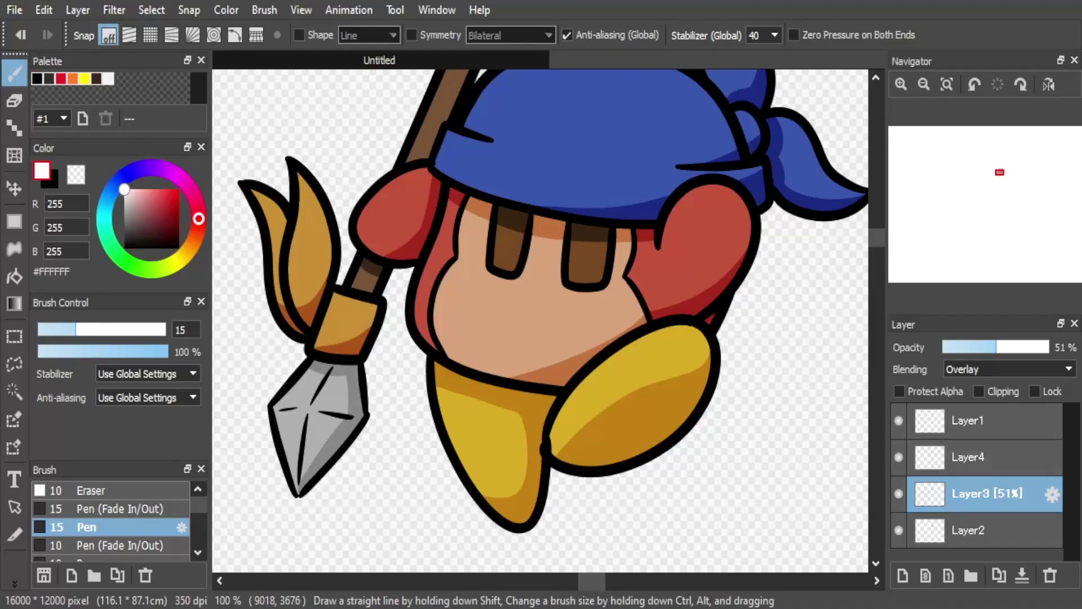
key("Down")
mouse_move(996, 347)
left_mouse_down()
mouse_move(1049, 347)
mouse_move(1000, 347)
left_mouse_up()
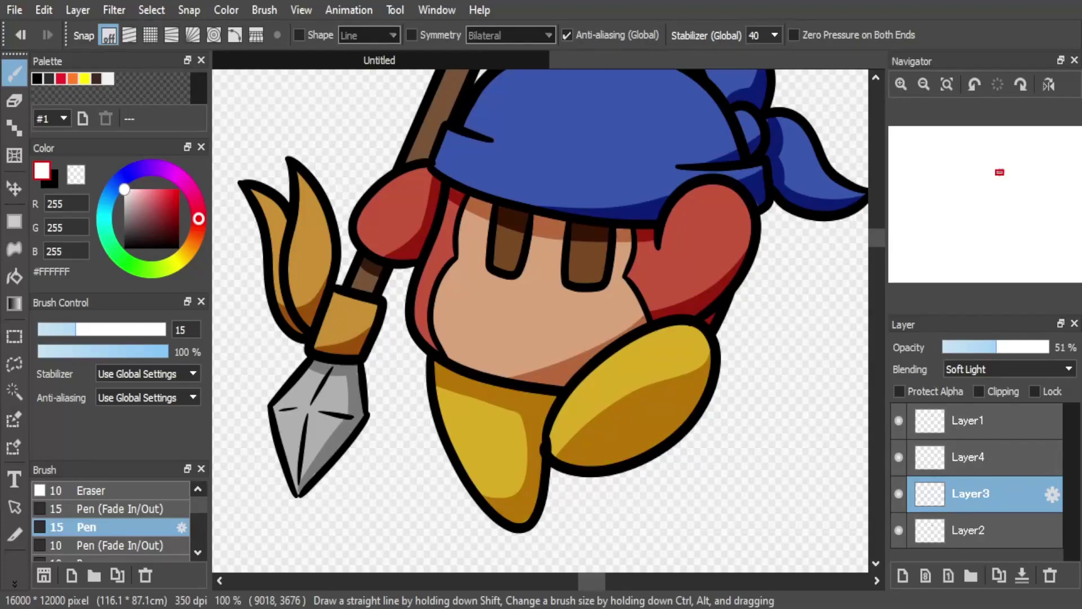
Set Layer4 to Soft Light blending at 51% opacity and paint a white highlight along the raised arm's upper edge
left_click(981, 457)
left_click(999, 347)
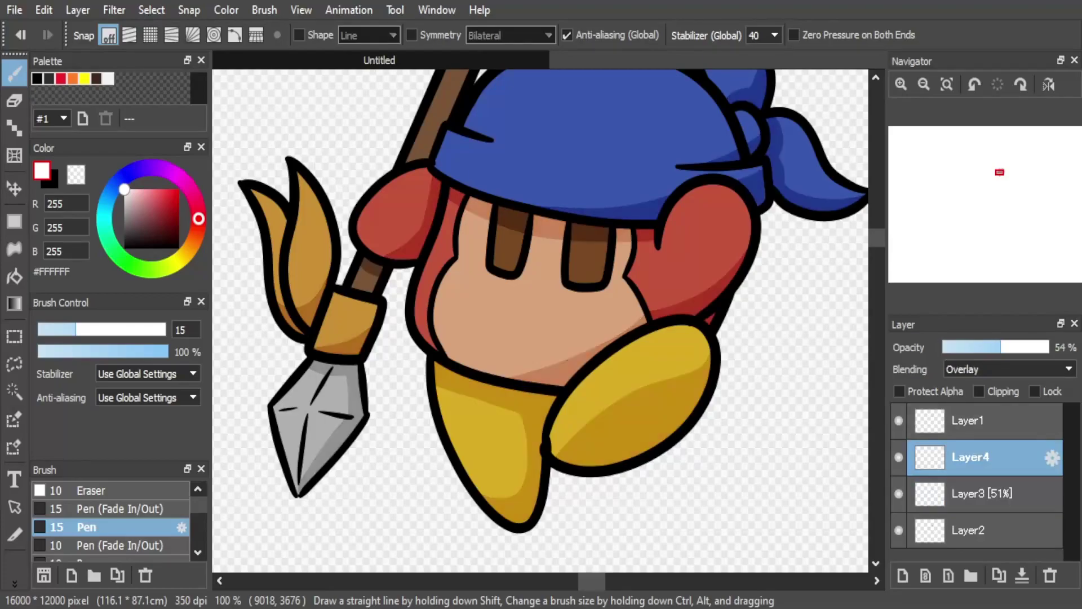
scroll(365, 391, "up", 2)
scroll(365, 392, "down", 1)
mouse_move(662, 287)
left_mouse_down()
mouse_move(689, 244)
mouse_move(737, 253)
mouse_move(698, 240)
mouse_move(663, 276)
left_mouse_up()
left_click(22, 35)
left_click(1009, 369)
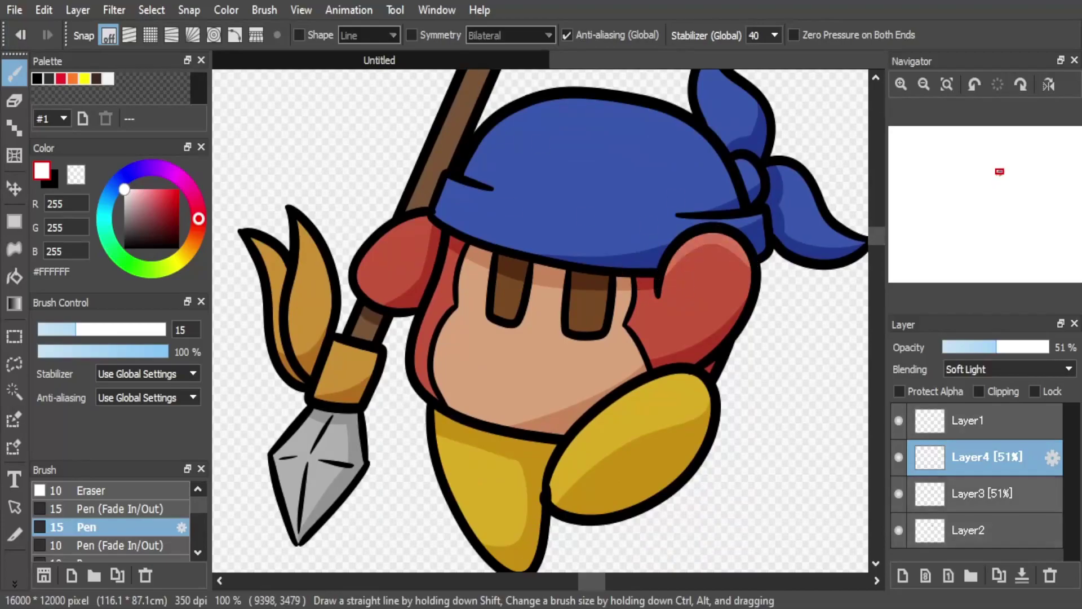
left_click(1008, 369)
Paint white highlights on the bottoms of the eyes, the outer edges of both feet and the body's side near the spear
left_click_drag(574, 328, 599, 330)
mouse_move(705, 389)
left_mouse_down()
mouse_move(643, 381)
mouse_move(564, 461)
left_mouse_up()
mouse_move(435, 415)
left_mouse_down()
mouse_move(450, 481)
mouse_move(494, 532)
left_mouse_up()
left_click_drag(876, 237, 876, 233)
left_click_drag(450, 332, 426, 419)
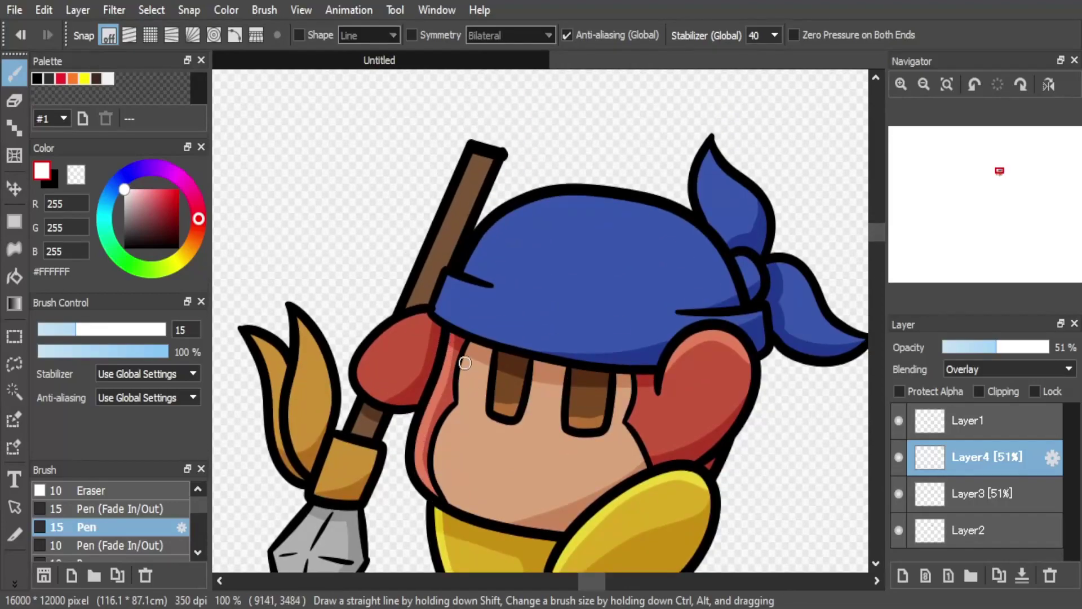
scroll(865, 307, "down", 2)
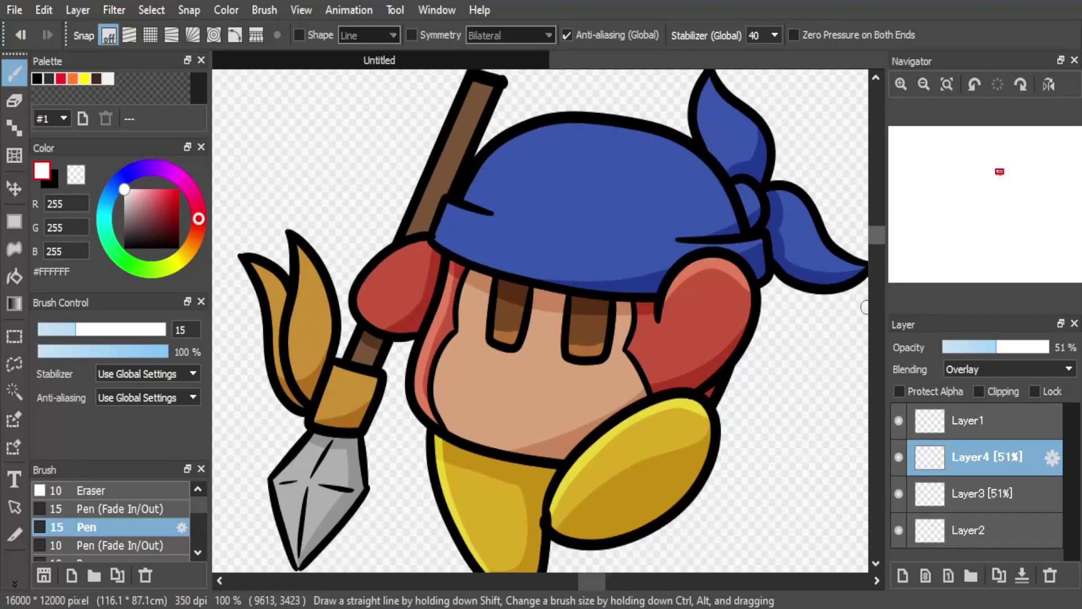
Paint white highlights along the upper bandana tail, knot and crown, the spear-holding arm and the outer edge of the spear shaft
scroll(864, 194, "up", 3)
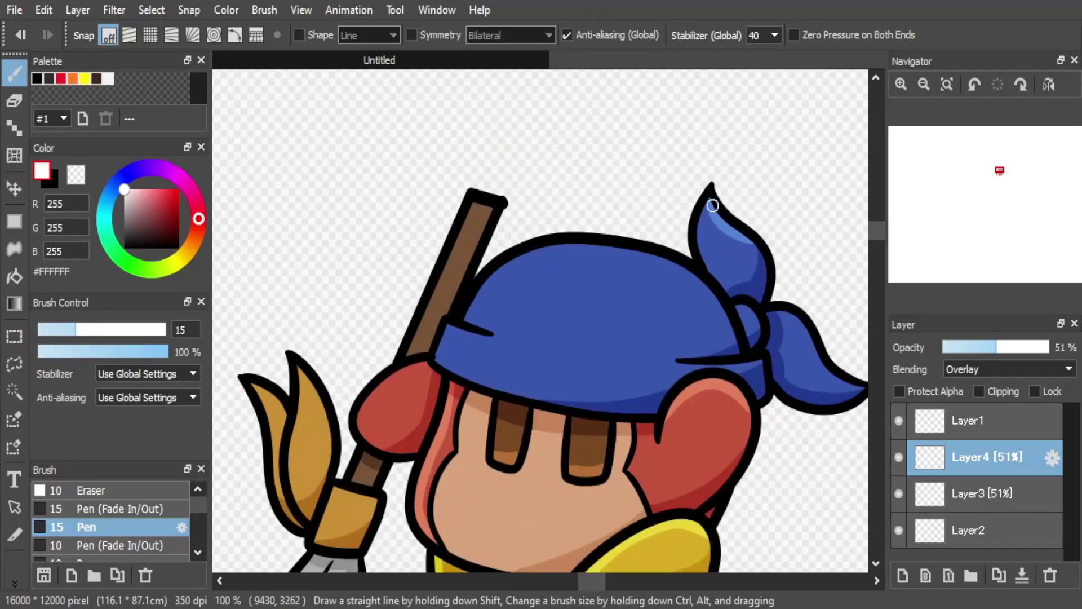
key("ctrl+z")
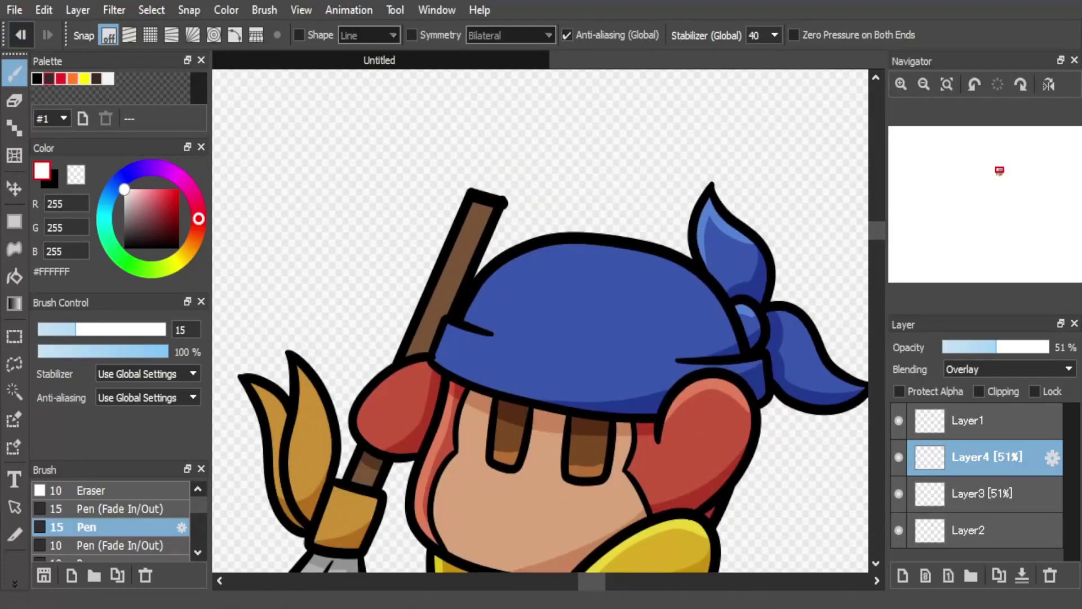
mouse_move(682, 270)
left_mouse_down()
mouse_move(604, 250)
mouse_move(482, 290)
left_mouse_up()
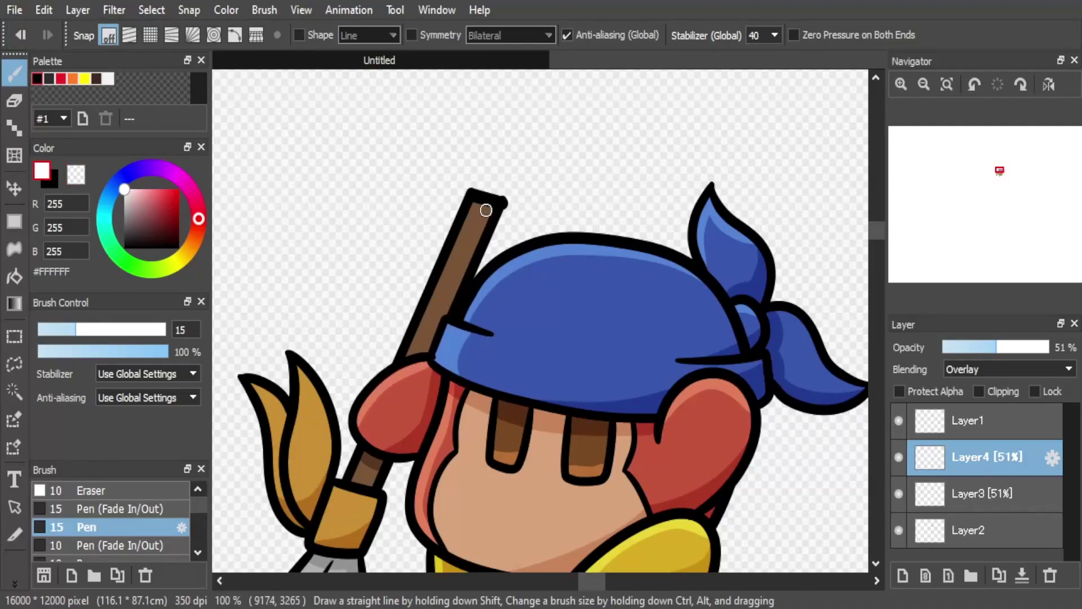
left_click_drag(467, 223, 423, 301)
key("ctrl+z")
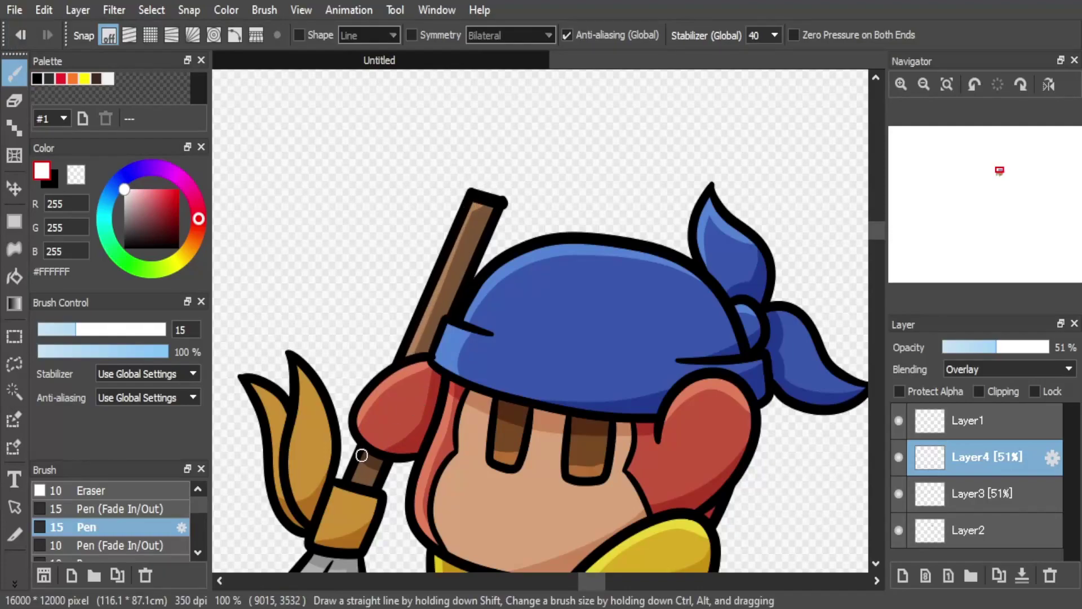
Paint white highlights on the spear's plume, collar and spearhead facets, and along the lower bandana tail
scroll(366, 449, "down", 5)
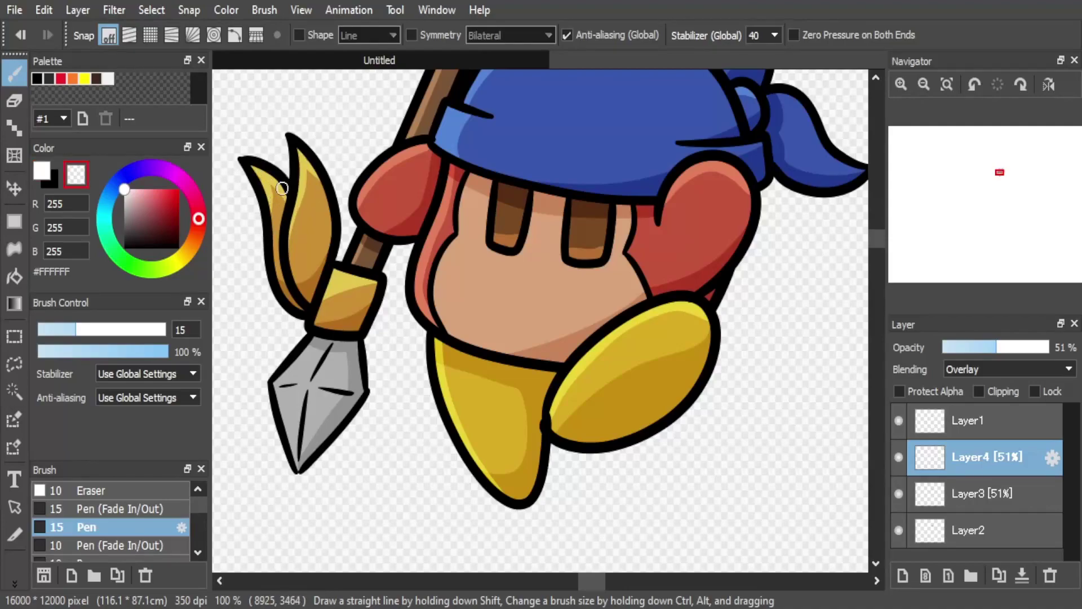
key("ctrl+z")
left_click(41, 170)
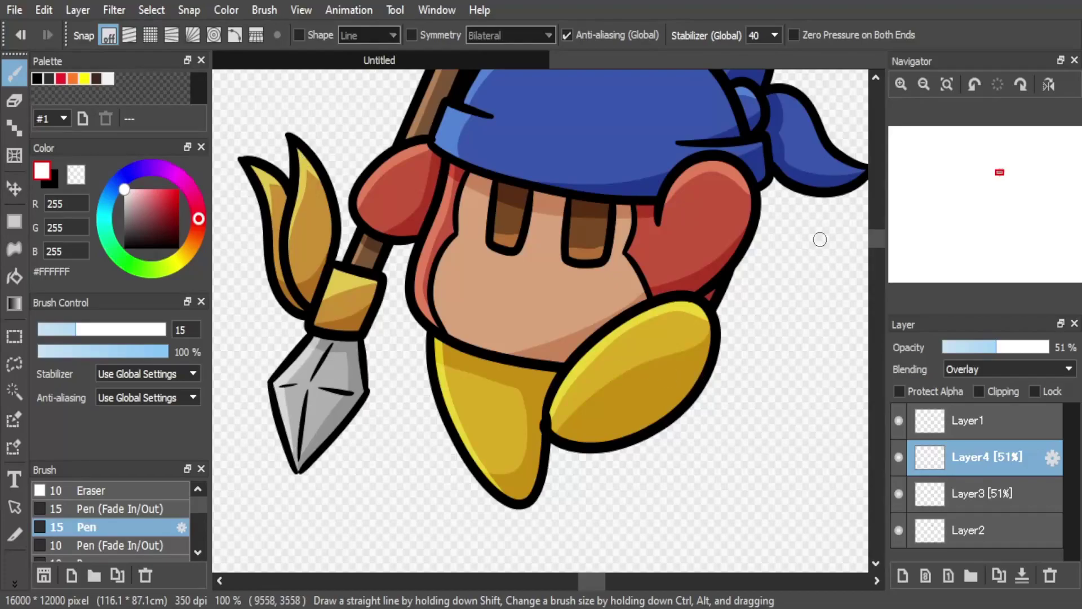
scroll(865, 273, "up", 3)
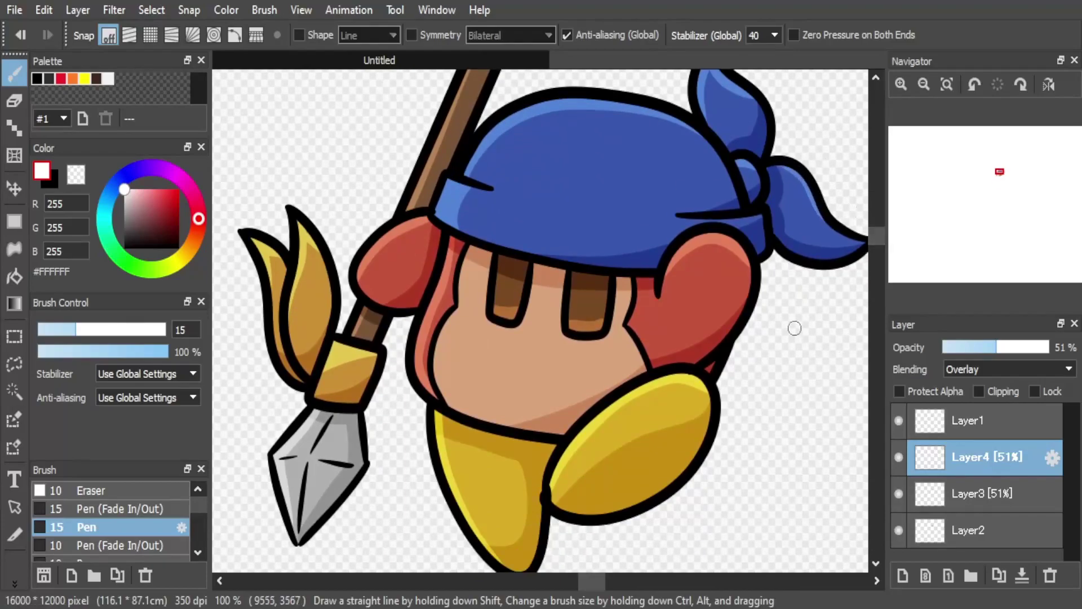
Paint soft blush spots on both cheeks on Layer2 using the size 50 AirBrush in the arms' red, #C4543C
left_click(317, 378, "alt")
left_click(651, 319, "alt")
left_click_drag(151, 197, 124, 190)
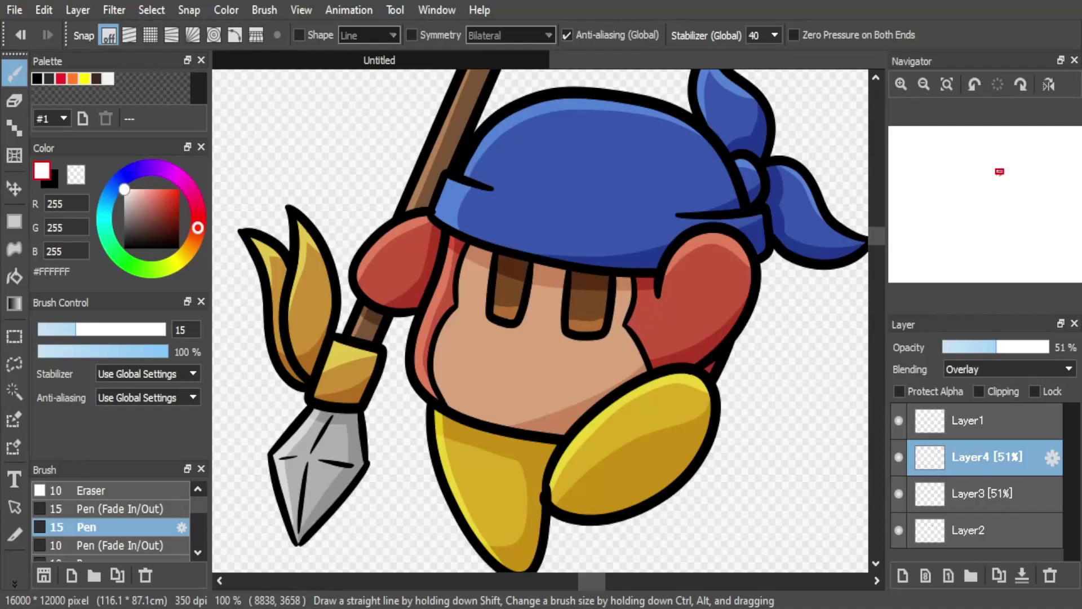
key("x")
left_click(662, 319, "alt")
left_click(984, 530)
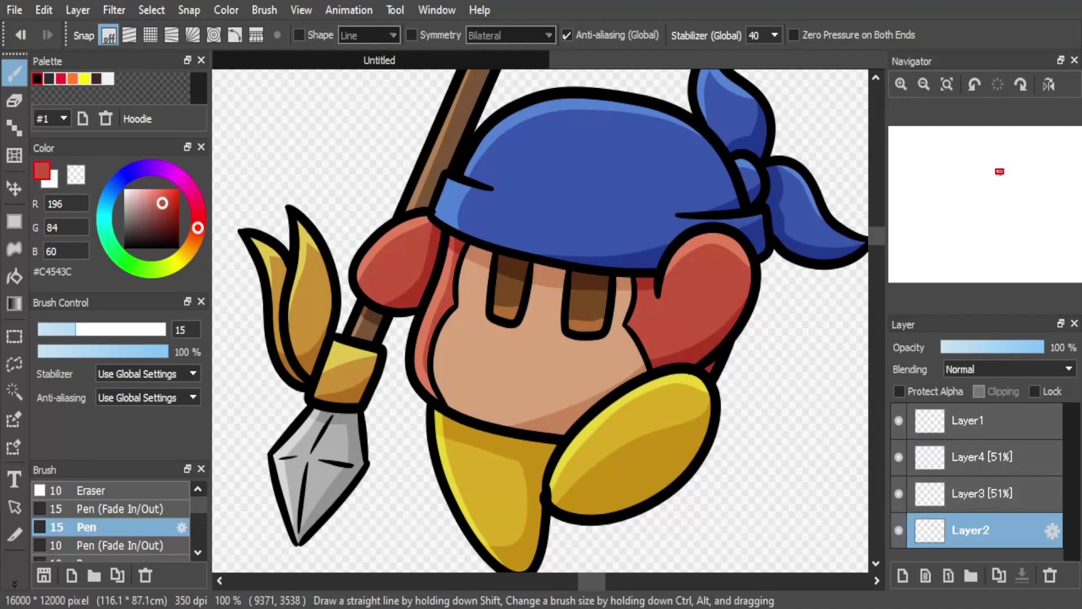
scroll(112, 524, "down", 10)
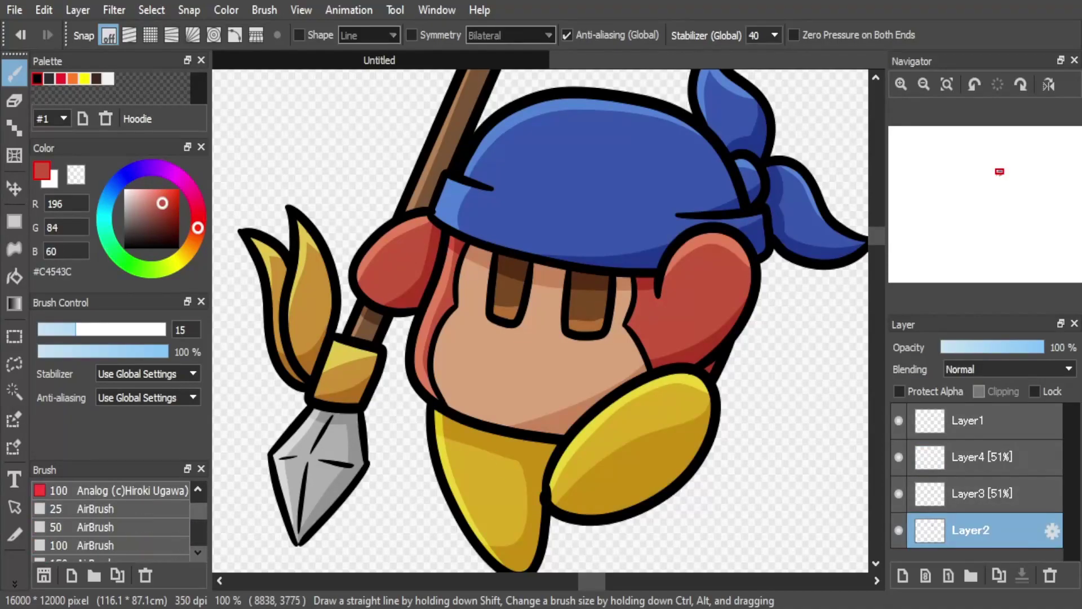
left_click(98, 527)
left_click(99, 509)
left_click_drag(452, 356, 497, 361)
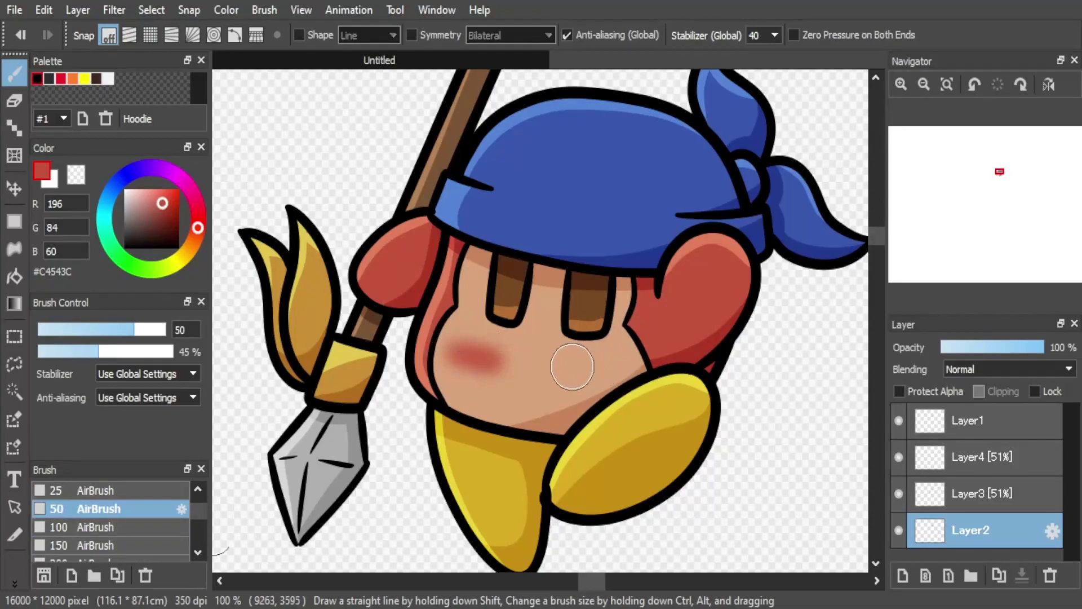
left_click_drag(571, 367, 617, 369)
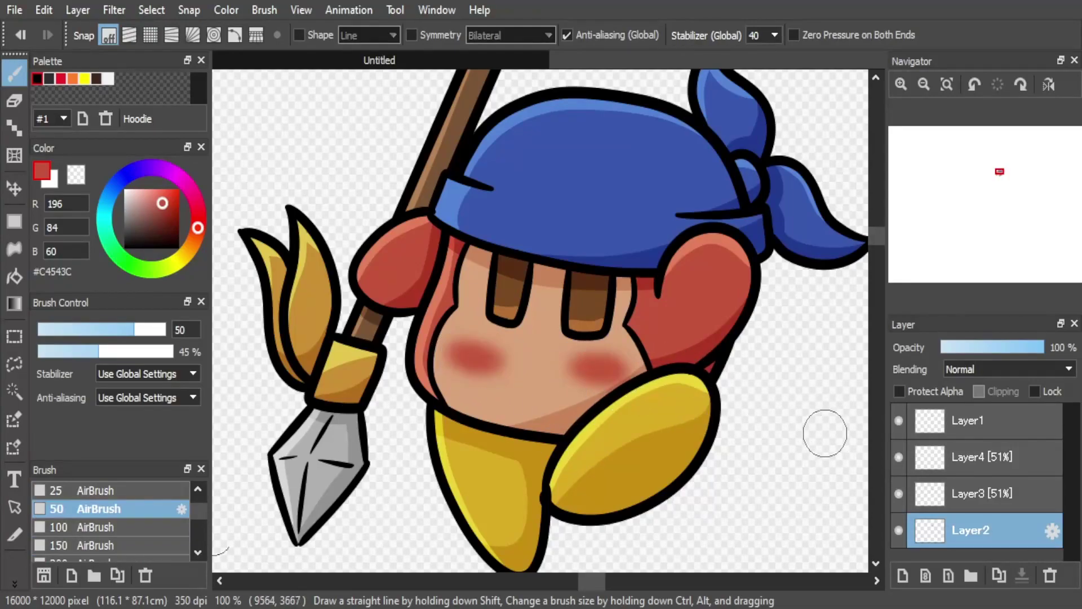
Paint white glints in the upper part of both eyes on Layer2 with the size 10 Pen
scroll(113, 524, "up", 5)
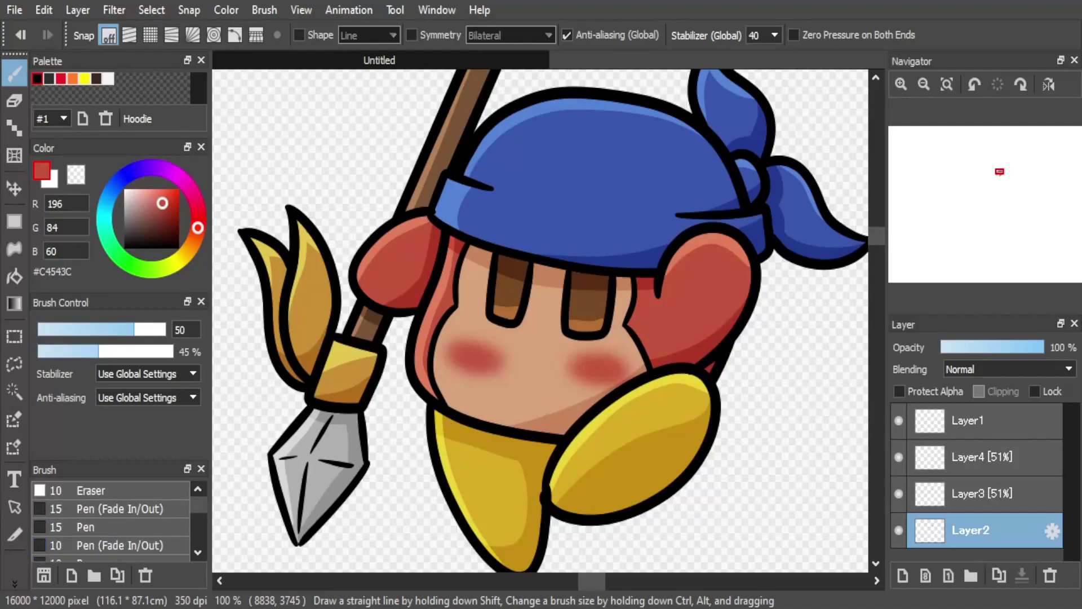
left_click_drag(138, 197, 124, 188)
left_click(986, 420)
left_click(899, 420)
left_click(898, 420)
left_click(981, 530)
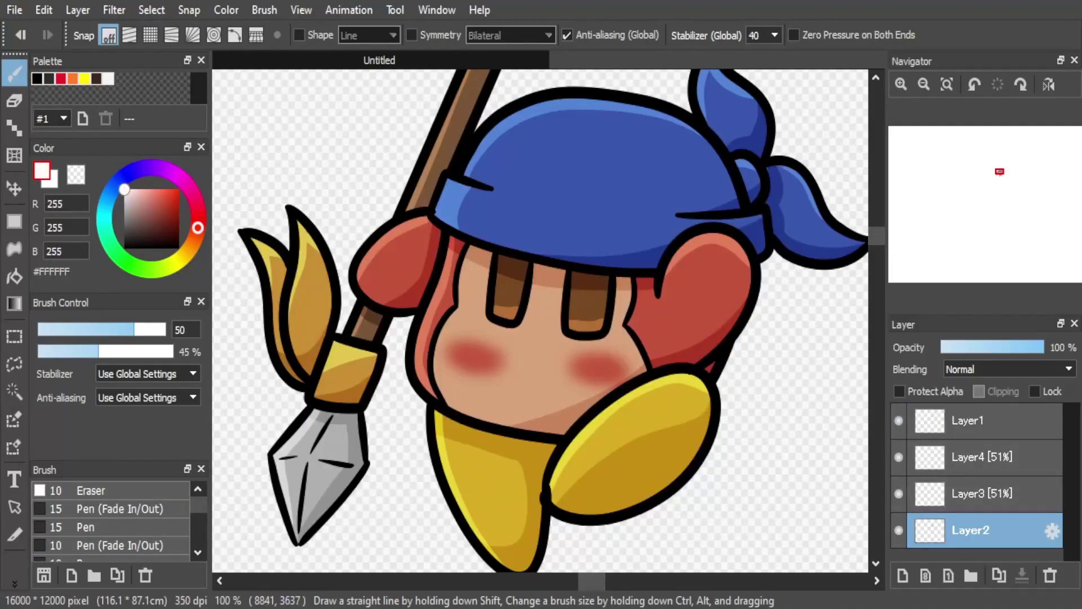
left_click_drag(124, 190, 124, 248)
key("x")
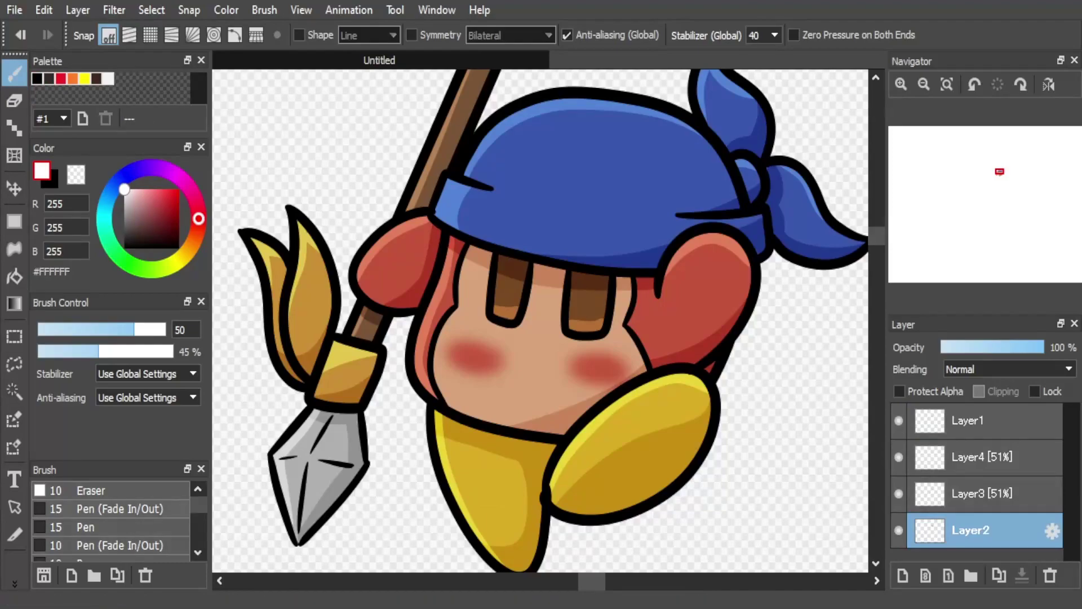
left_click(86, 527)
scroll(85, 527, "down", 2)
left_click(86, 527)
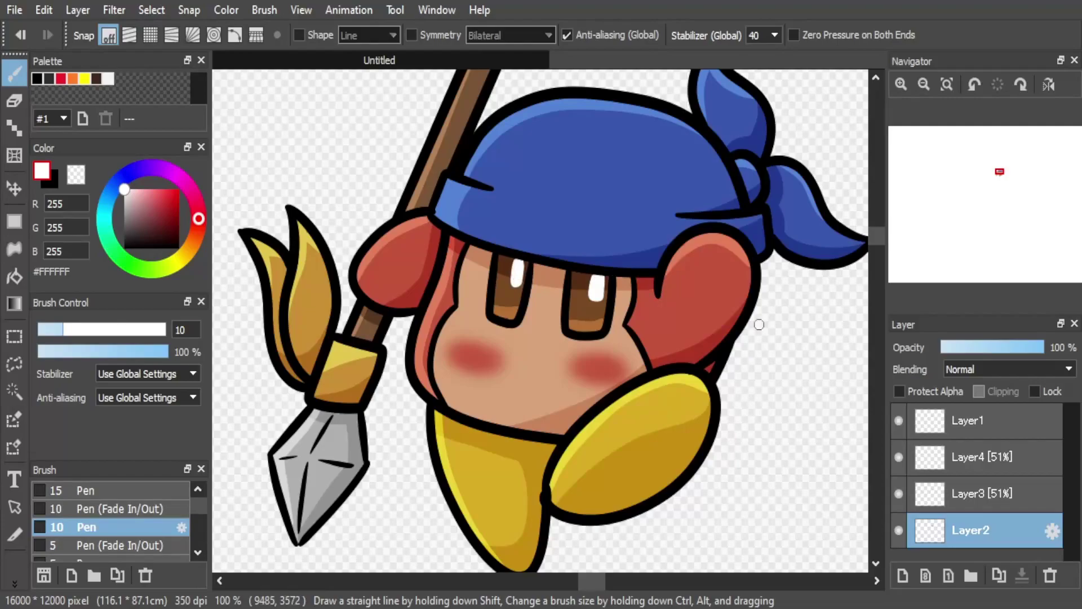
Review the whole character zoomed out to 50%
scroll(865, 220, "up", 2)
scroll(865, 220, "down", 3)
scroll(865, 221, "up", 3)
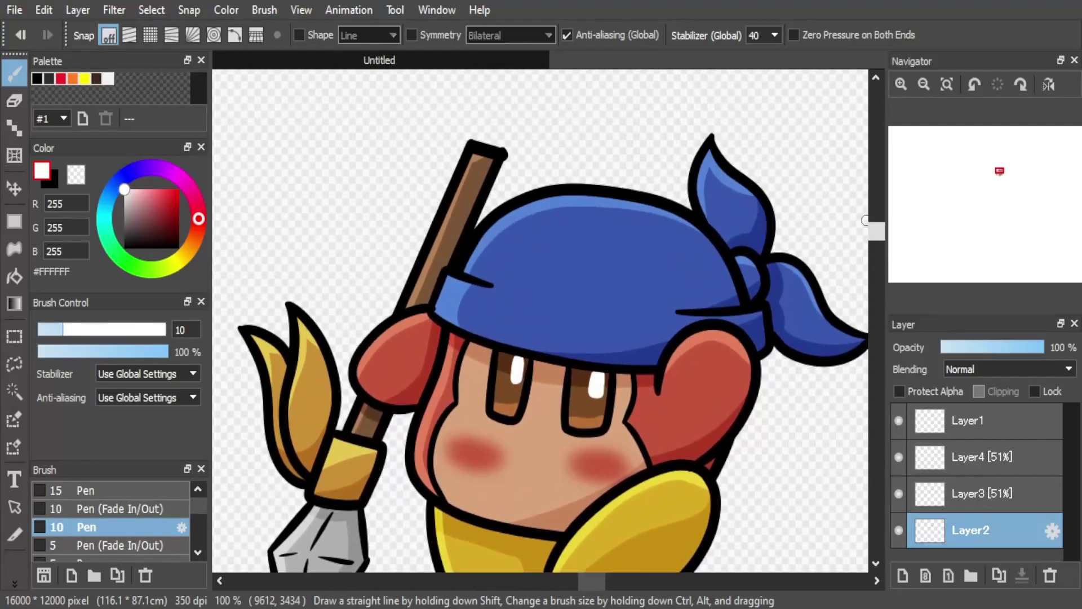
scroll(865, 221, "down", 4)
left_click(901, 84)
double_click(924, 85)
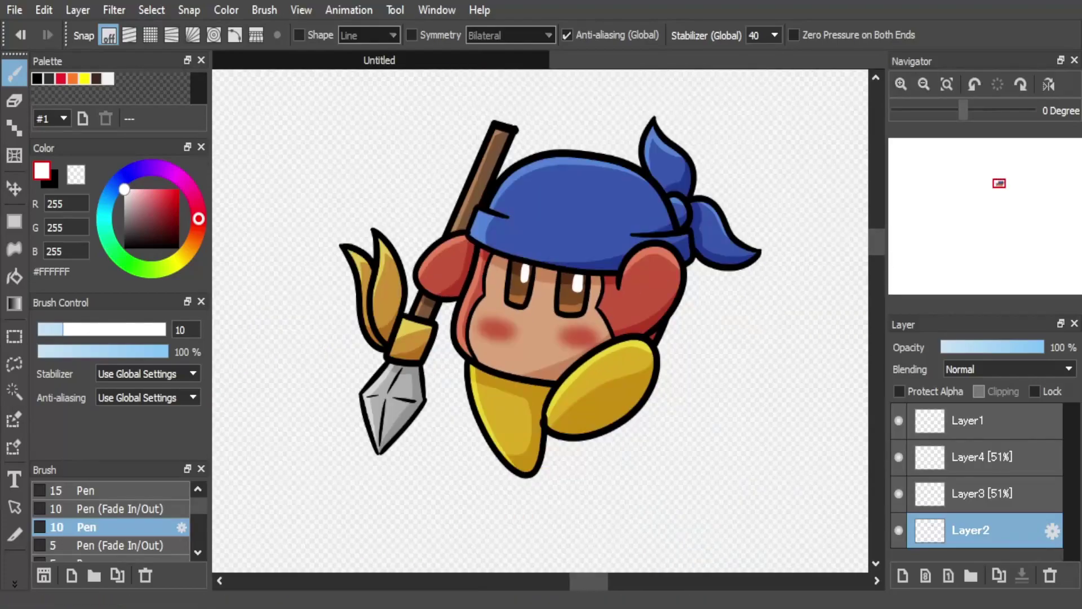
left_click(924, 85)
left_click_drag(876, 247, 876, 244)
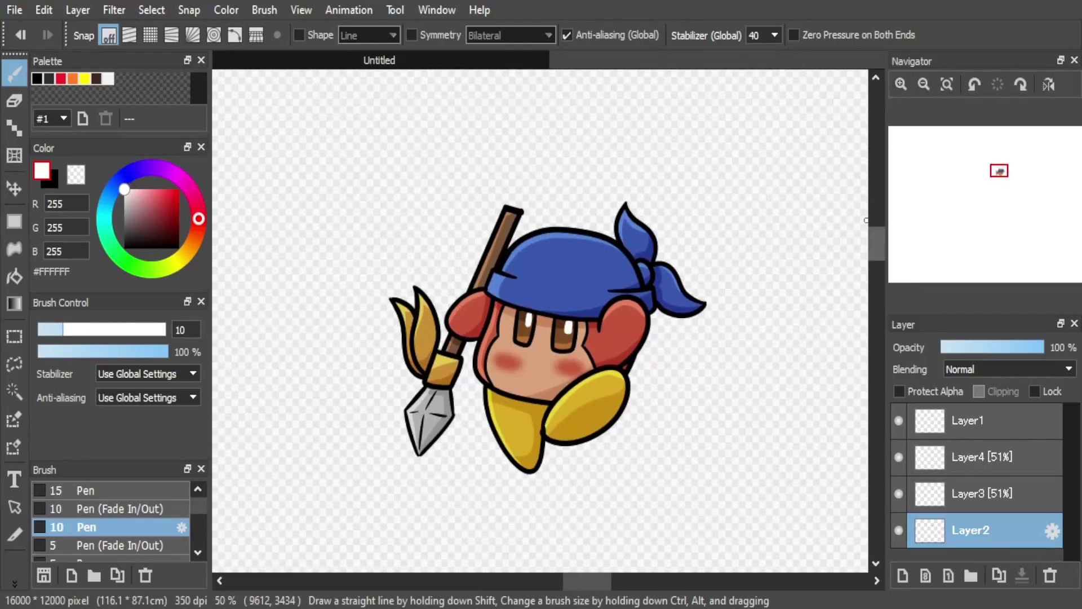
Add a new layer and move it below Layer2 at the bottom of the layer stack
left_click(903, 576)
left_click_drag(1071, 474, 1071, 499)
left_click_drag(980, 506, 980, 551)
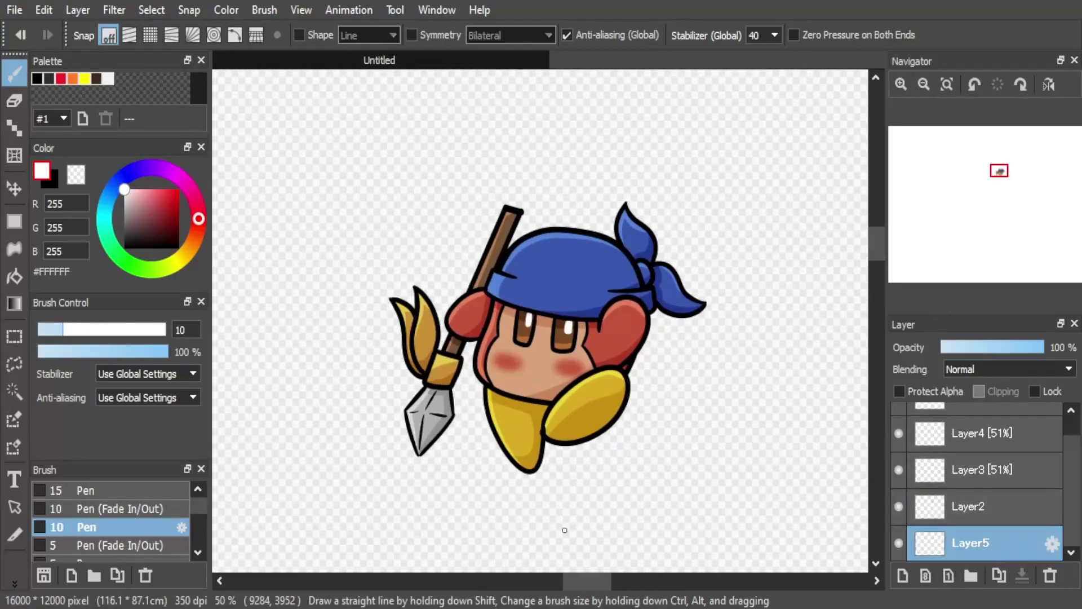
Paint a rough-edged black backdrop behind the character with the size 100 Analog brush
left_click(54, 183)
scroll(110, 517, "down", 5)
scroll(111, 517, "up", 5)
scroll(111, 518, "down", 1)
left_click(110, 534)
mouse_move(403, 256)
left_mouse_down()
mouse_move(541, 166)
mouse_move(648, 193)
mouse_move(718, 248)
mouse_move(725, 286)
mouse_move(575, 352)
mouse_move(665, 366)
mouse_move(699, 394)
mouse_move(671, 423)
mouse_move(468, 478)
mouse_move(569, 454)
mouse_move(465, 468)
mouse_move(512, 447)
mouse_move(703, 456)
mouse_move(700, 441)
left_mouse_up()
mouse_move(456, 198)
left_mouse_down()
mouse_move(553, 220)
mouse_move(500, 154)
mouse_move(603, 160)
mouse_move(651, 142)
left_mouse_up()
left_click_drag(372, 363, 397, 352)
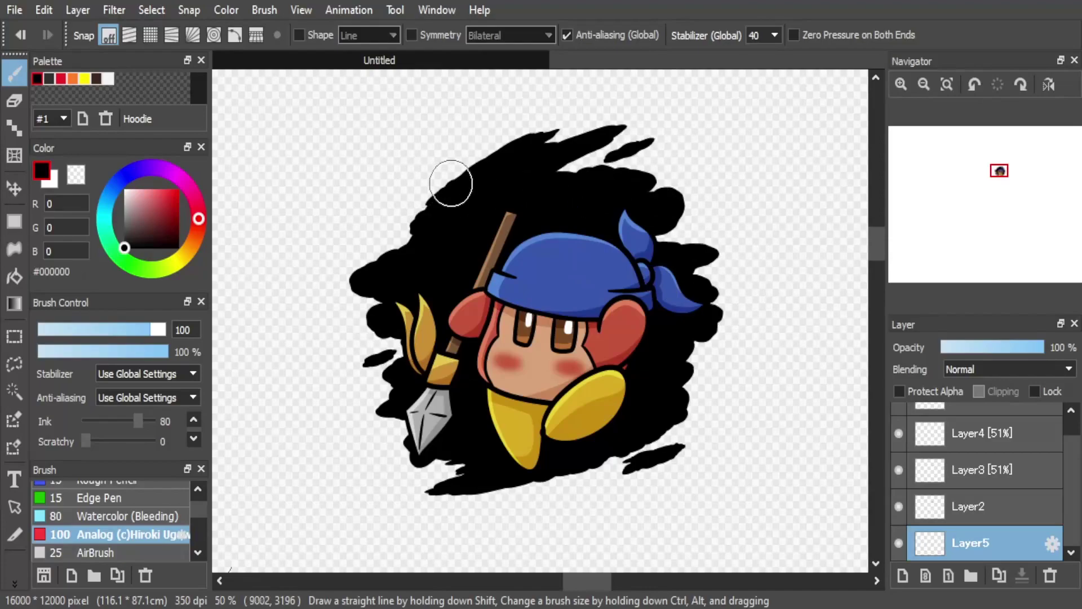
Extend the black backdrop with ragged streaks along its upper edge and its lower edge below the feet
left_click_drag(416, 213, 563, 107)
key("ctrl+z")
left_click_drag(447, 195, 598, 109)
mouse_move(586, 158)
left_mouse_down()
mouse_move(561, 169)
mouse_move(577, 166)
mouse_move(527, 222)
mouse_move(584, 238)
left_mouse_up()
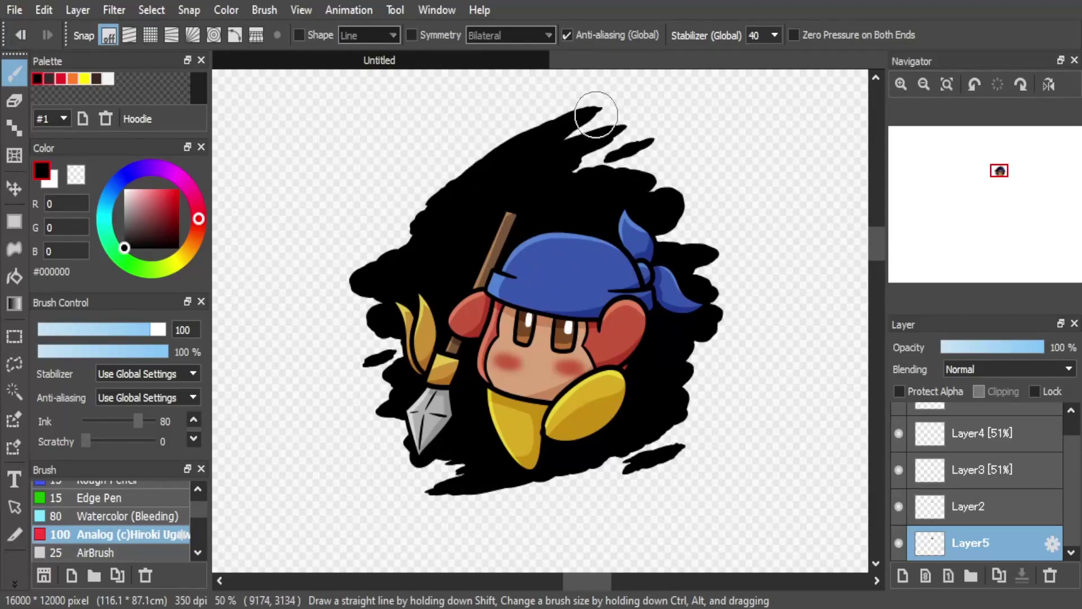
left_click_drag(575, 122, 648, 106)
left_click_drag(645, 443, 434, 519)
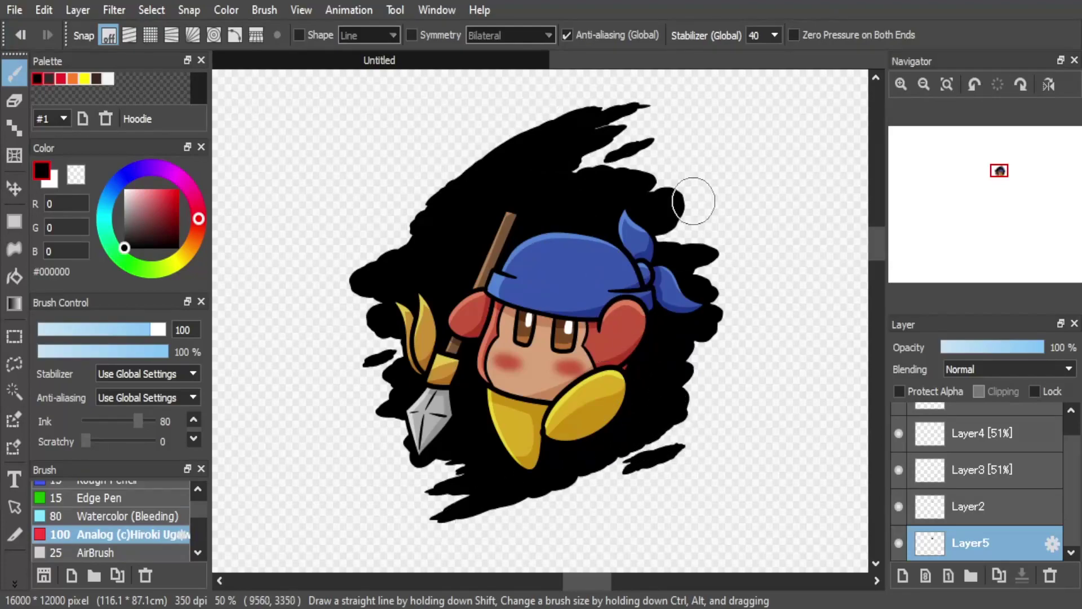
Scale the black backdrop down and centre it behind the character
key("ctrl+t")
left_click_drag(364, 82, 393, 118)
left_click_drag(546, 289, 554, 296)
left_click_drag(555, 124, 555, 137)
left_click_drag(555, 297, 554, 295)
key("Return")
Add a clipped layer above the backdrop and sample the foot's yellow #D8AC25 as foreground and the arm's red #C4543C as background
left_click(902, 575)
scroll(998, 535, "down", 1)
right_click(602, 345)
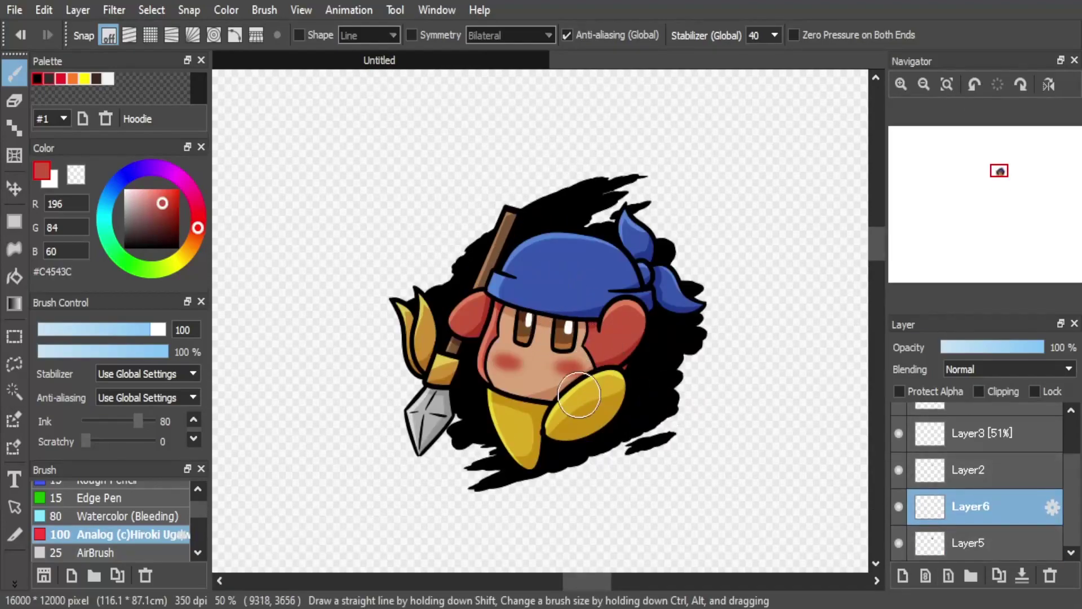
key("x")
left_click(600, 392, "alt")
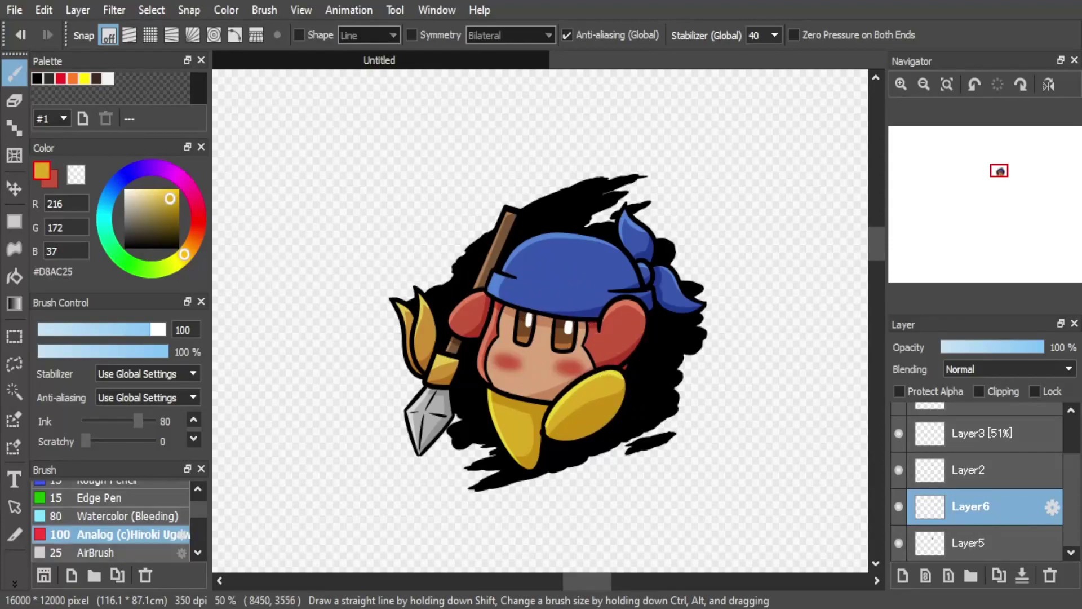
left_click(979, 391)
Fill the clipped layer with a linear foreground-background gradient running from yellow at the backdrop's upper right to red at its lower left
left_click(14, 337)
left_click(14, 304)
left_click_drag(473, 489, 640, 177)
left_click_drag(472, 489, 471, 488)
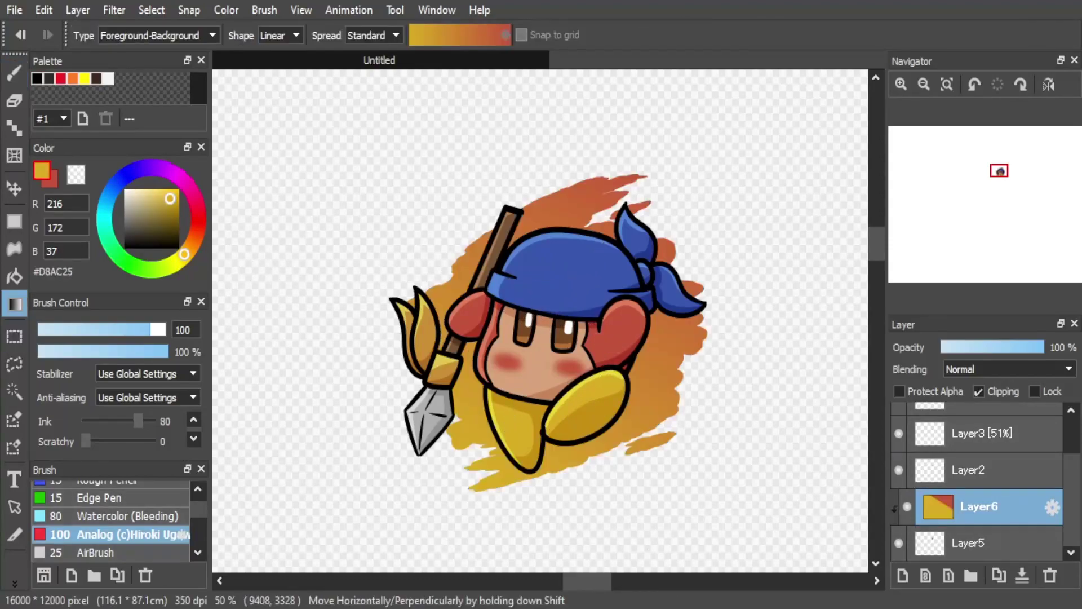
left_click_drag(639, 176, 471, 488)
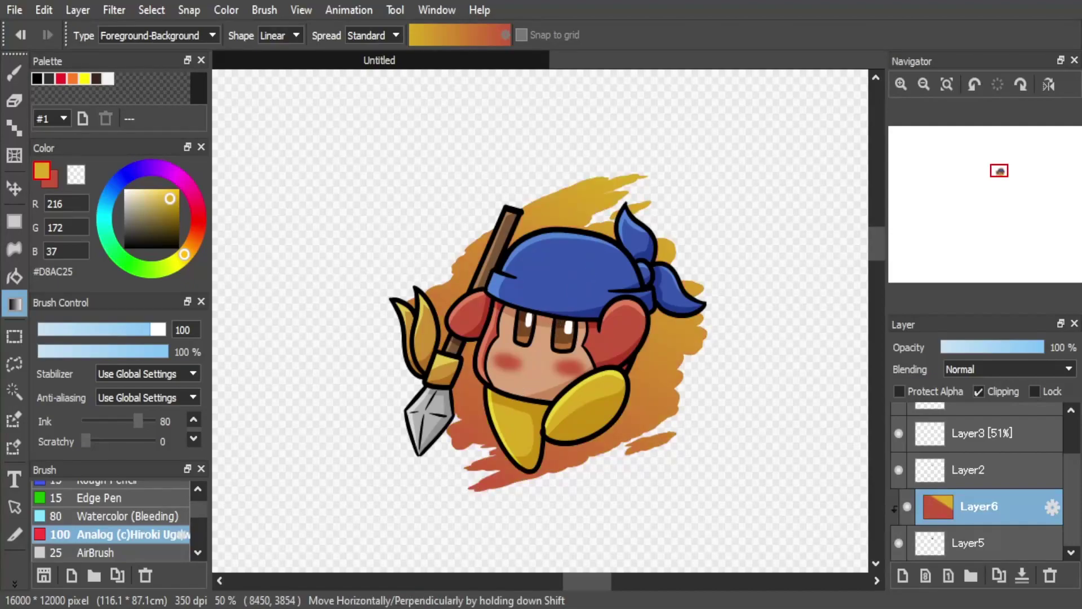
Add a clipped Soft Light layer above the gradient and set black as foreground and white as background colour
left_click(903, 576)
left_click(979, 391)
left_click(37, 79)
key("x")
left_click(124, 190)
key("x")
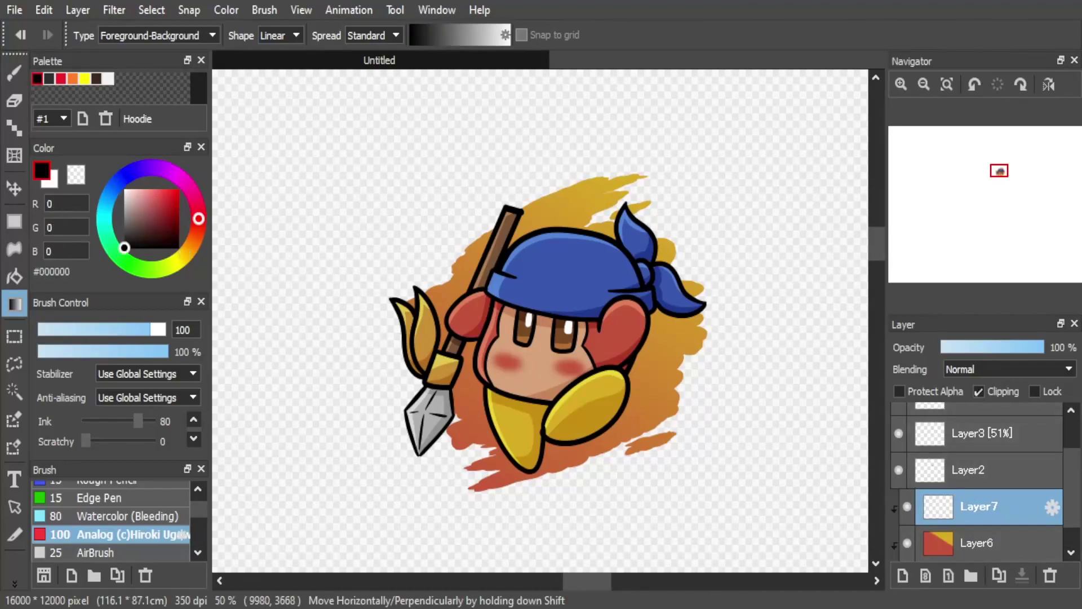
Try a black stroke with the size 100 Star3 brush along the backdrop's lower right edge and undo it
scroll(141, 524, "down", 10)
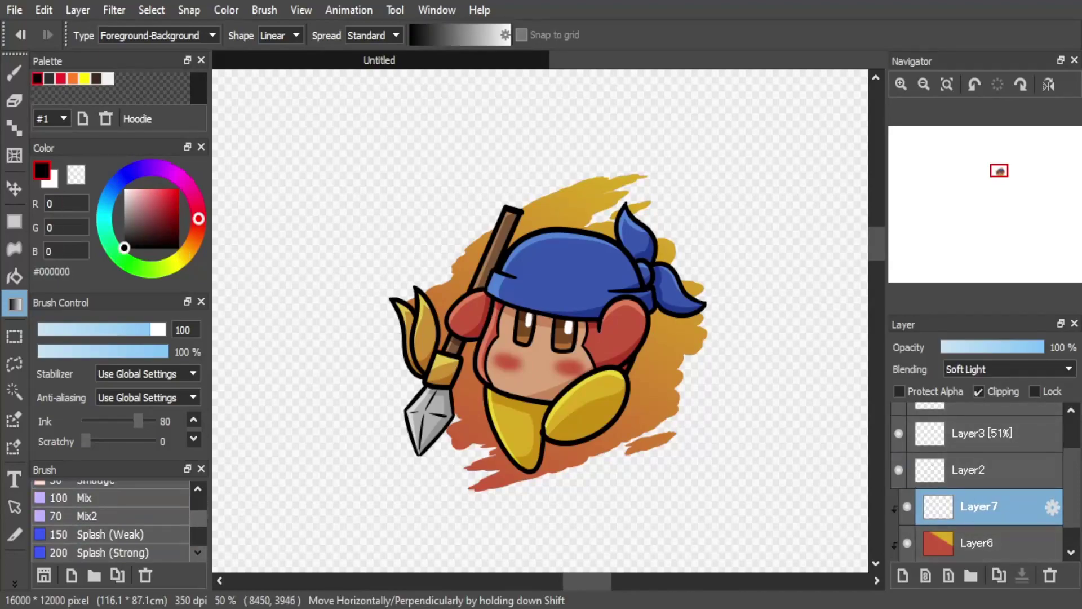
left_click(198, 488)
left_click(135, 516)
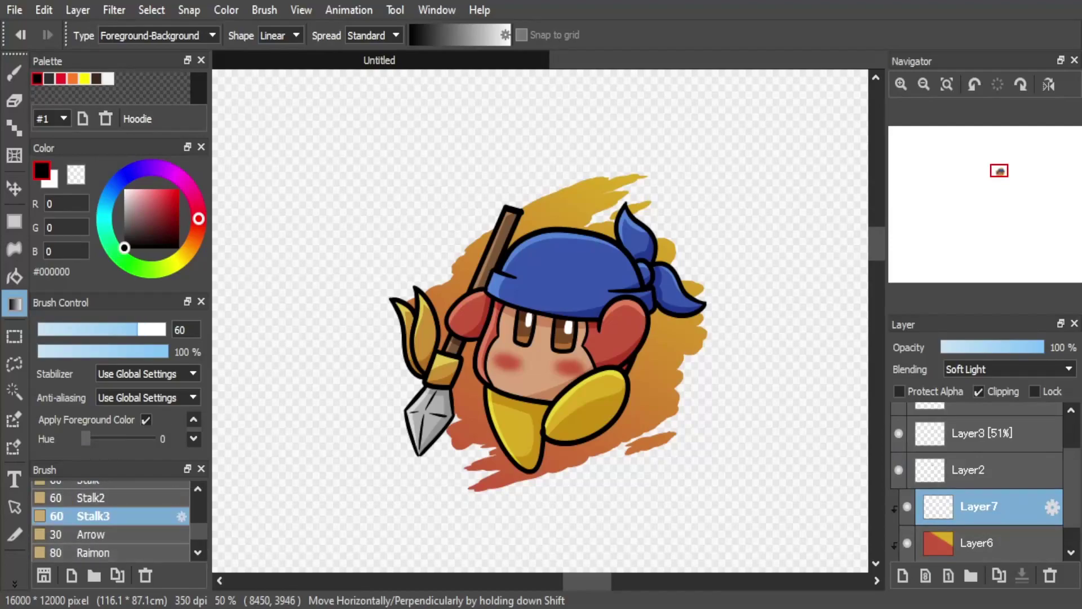
left_click(198, 489)
left_click(198, 489)
left_click(135, 534)
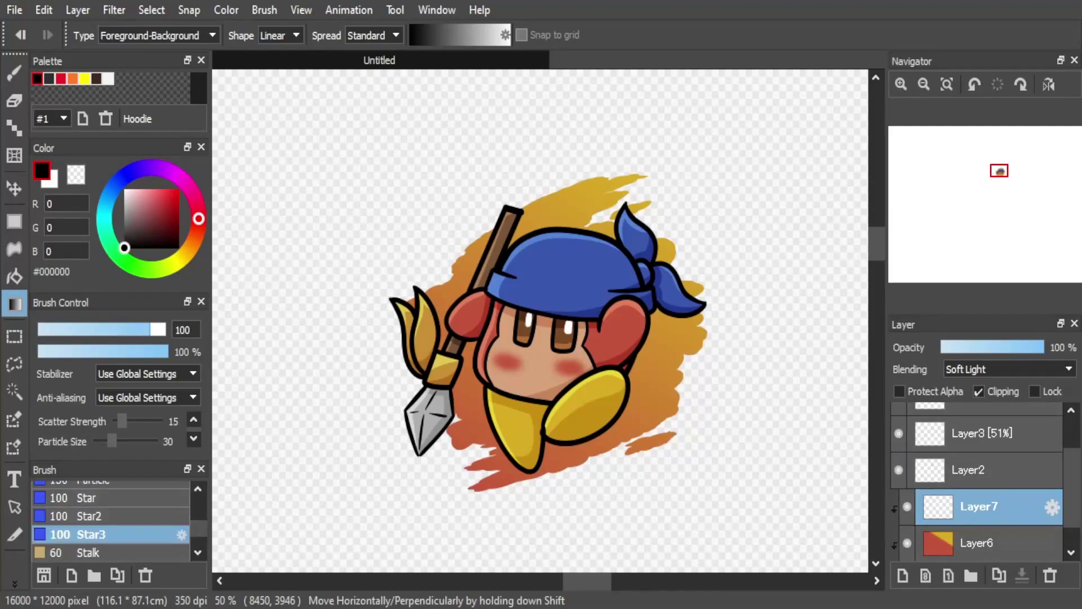
left_click(15, 73)
left_click_drag(572, 451, 688, 403)
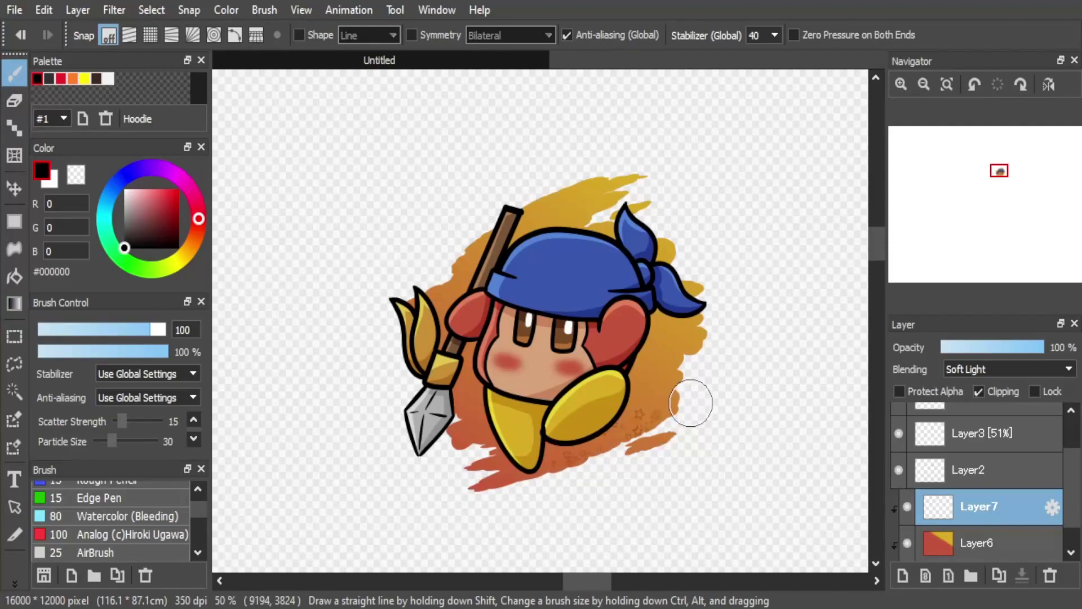
key("ctrl+z")
Try a black stroke with the size 100 Star brush along the backdrop's lower right edge
scroll(111, 516, "down", 6)
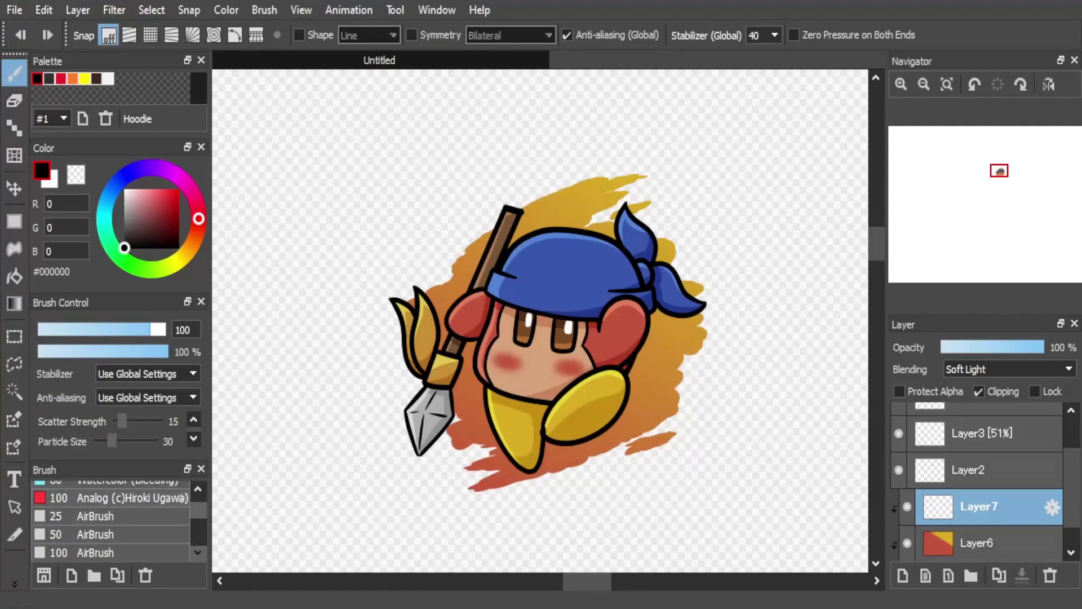
scroll(111, 516, "down", 10)
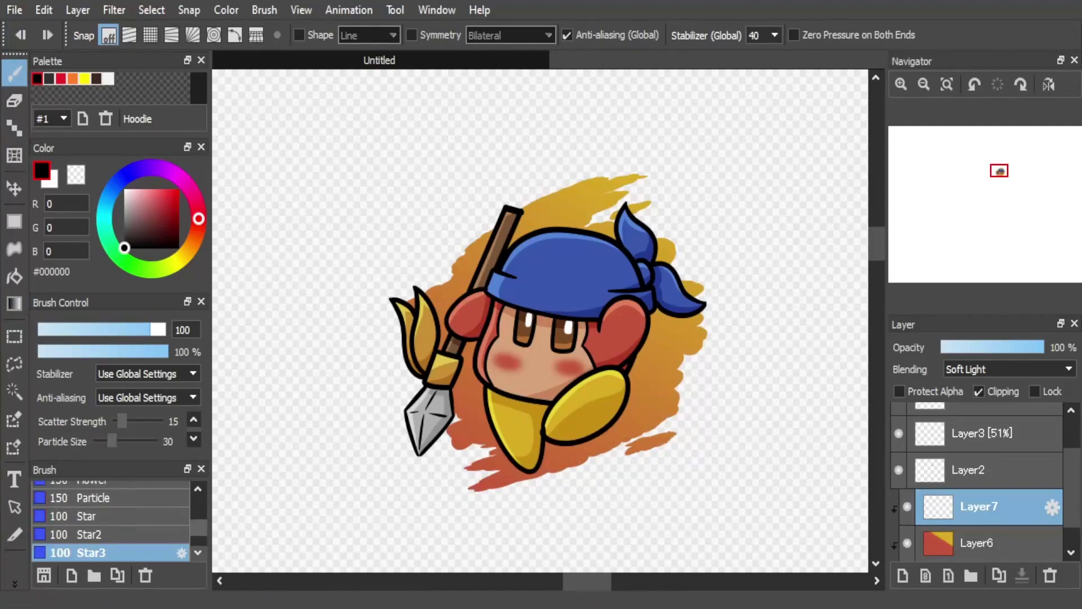
left_click(85, 516)
left_click_drag(569, 453, 688, 400)
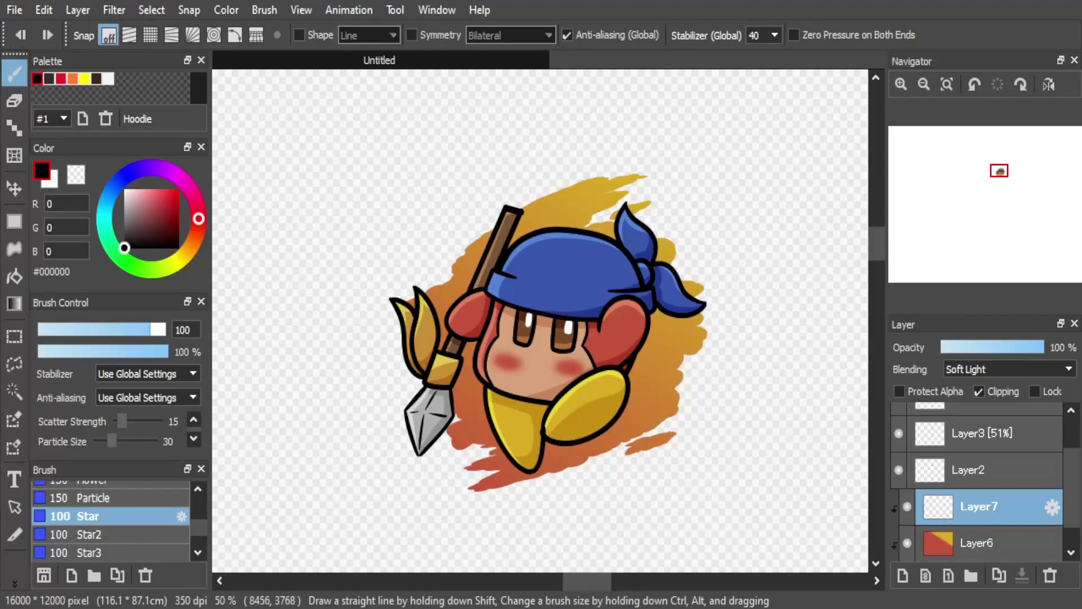
Paint black star texture across the backdrop on the Soft Light layer with the Star2 brush at size 310
left_click(84, 533)
left_click_drag(564, 454, 685, 392)
left_click_drag(151, 329, 160, 329)
mouse_move(410, 473)
left_mouse_down()
mouse_move(757, 405)
mouse_move(371, 435)
mouse_move(641, 366)
mouse_move(533, 355)
mouse_move(502, 318)
mouse_move(572, 308)
mouse_move(460, 272)
mouse_move(656, 228)
mouse_move(435, 245)
mouse_move(686, 170)
mouse_move(328, 303)
mouse_move(413, 351)
left_mouse_up()
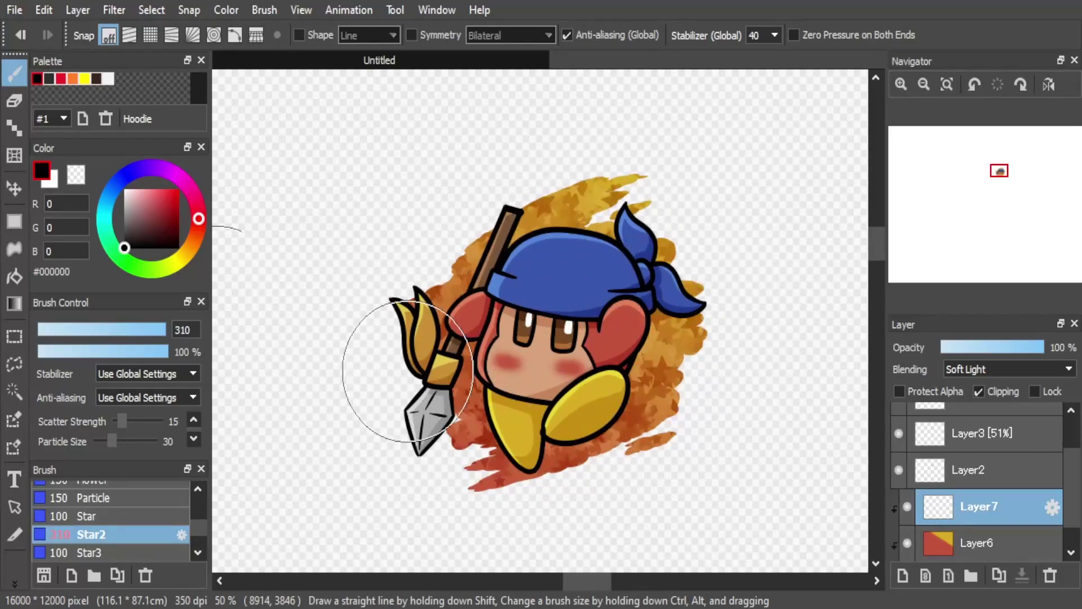
Paint white star texture across the backdrop with the size 100 Star3 brush
left_click(90, 552)
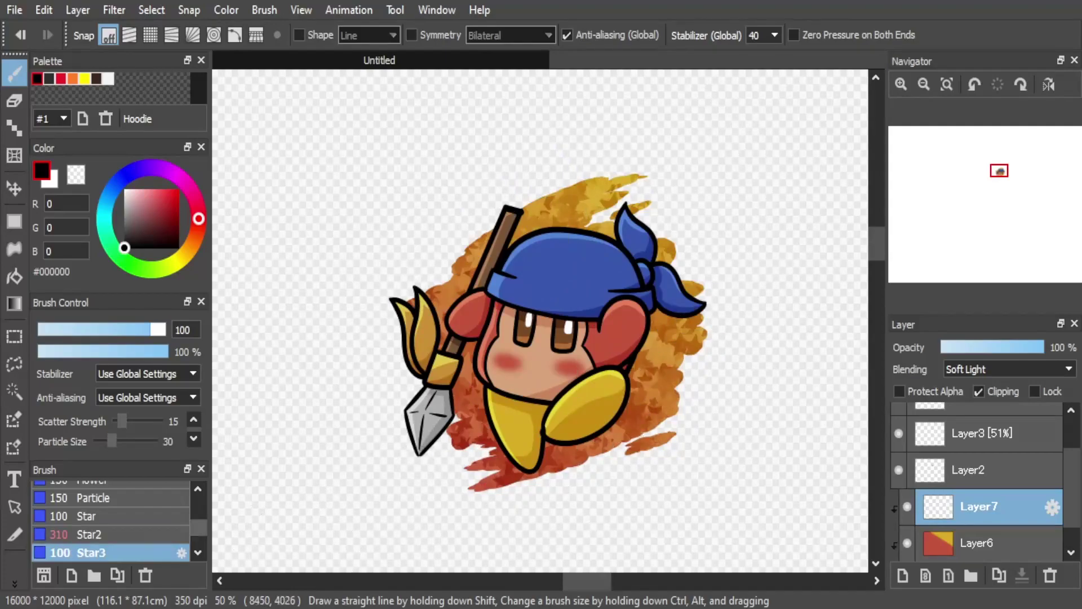
key("x")
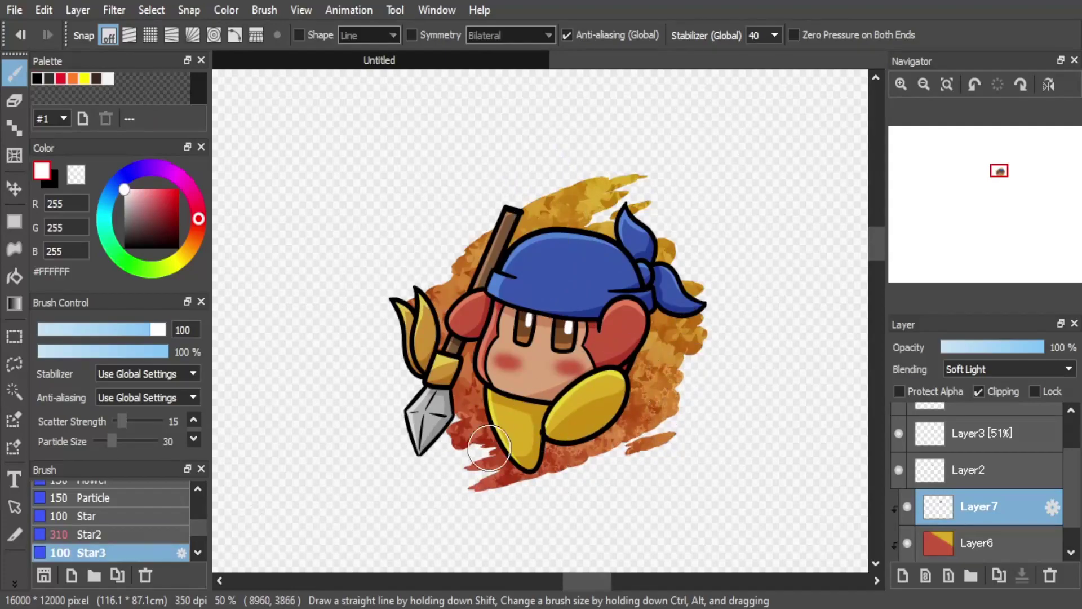
mouse_move(395, 312)
left_mouse_down()
mouse_move(764, 217)
mouse_move(607, 195)
mouse_move(824, 171)
left_mouse_up()
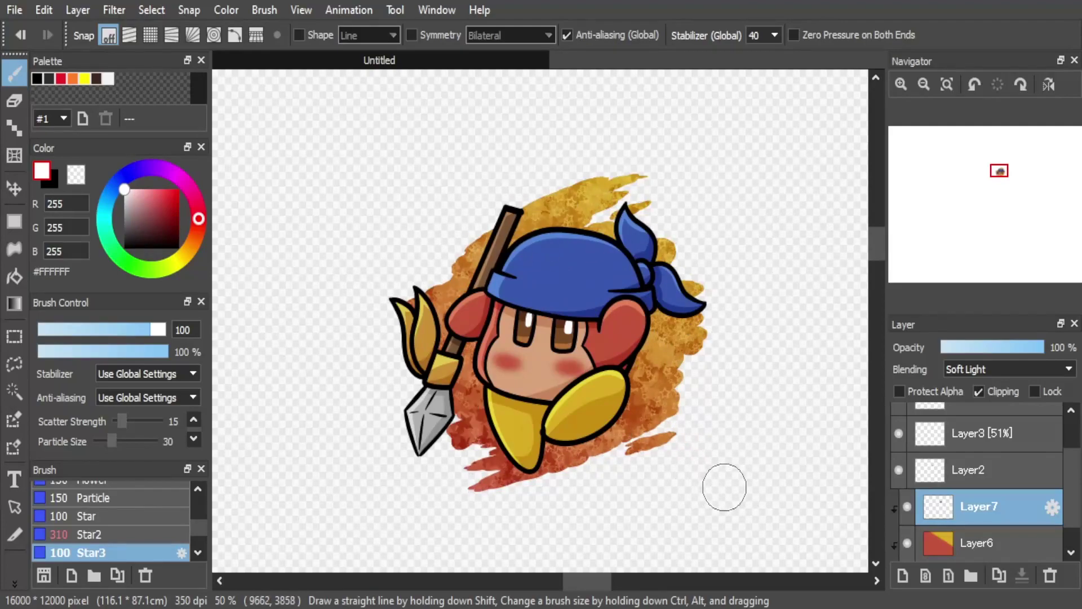
Make the backdrop's base layer, Layer5, active with black as foreground, and try a Star3 stroke at its right edge before undoing it
scroll(987, 507, "down", 2)
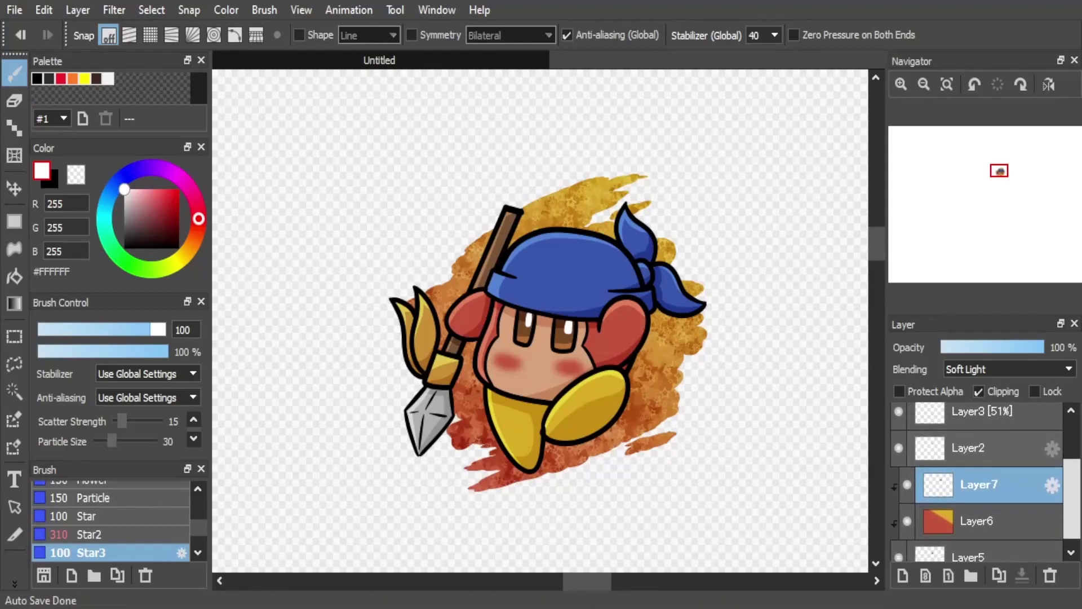
scroll(986, 484, "down", 1)
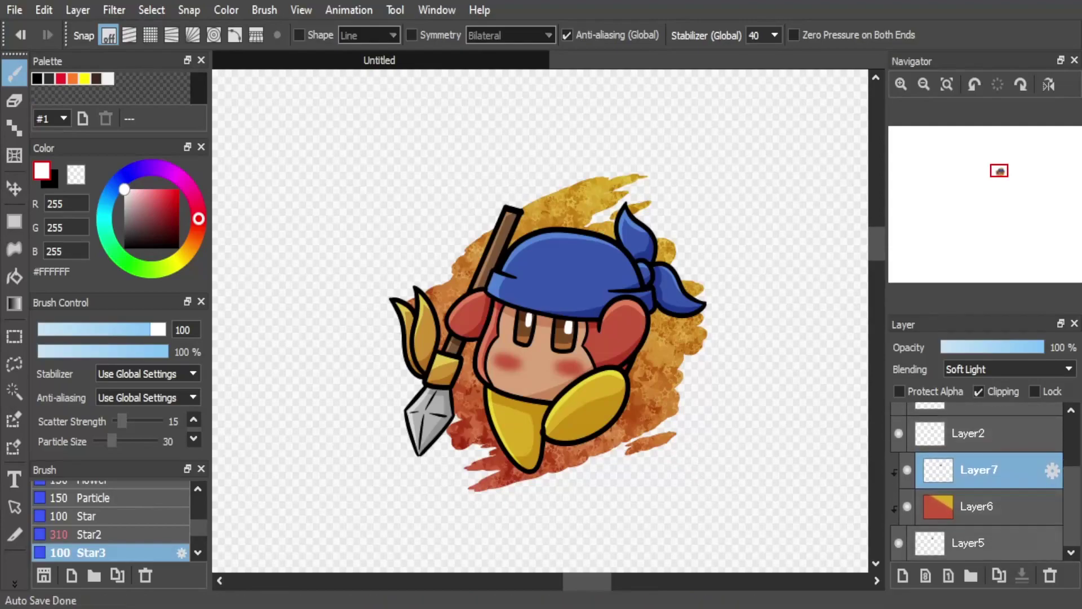
left_click(969, 543)
key("x")
left_click_drag(708, 350, 698, 369)
left_click(21, 35)
Fill out the backdrop's lower right edge on Layer5 with black strokes of the size 100 Analog brush
left_click_drag(199, 528, 199, 508)
scroll(110, 524, "down", 3)
left_click(110, 535)
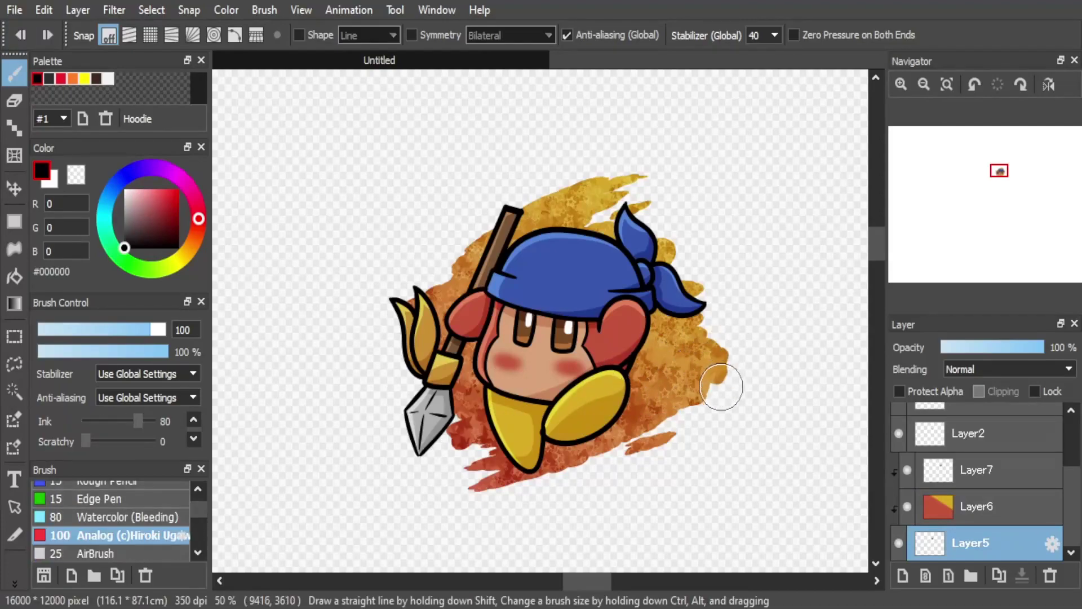
left_click_drag(722, 386, 701, 445)
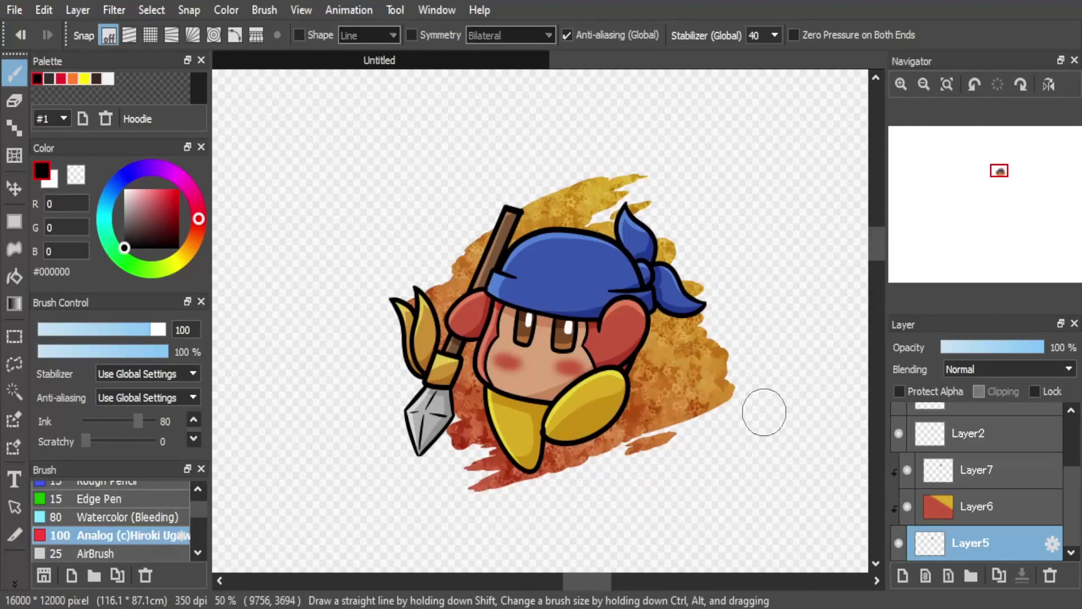
key("ctrl+z")
left_click_drag(679, 357, 600, 411)
left_click_drag(678, 391, 529, 448)
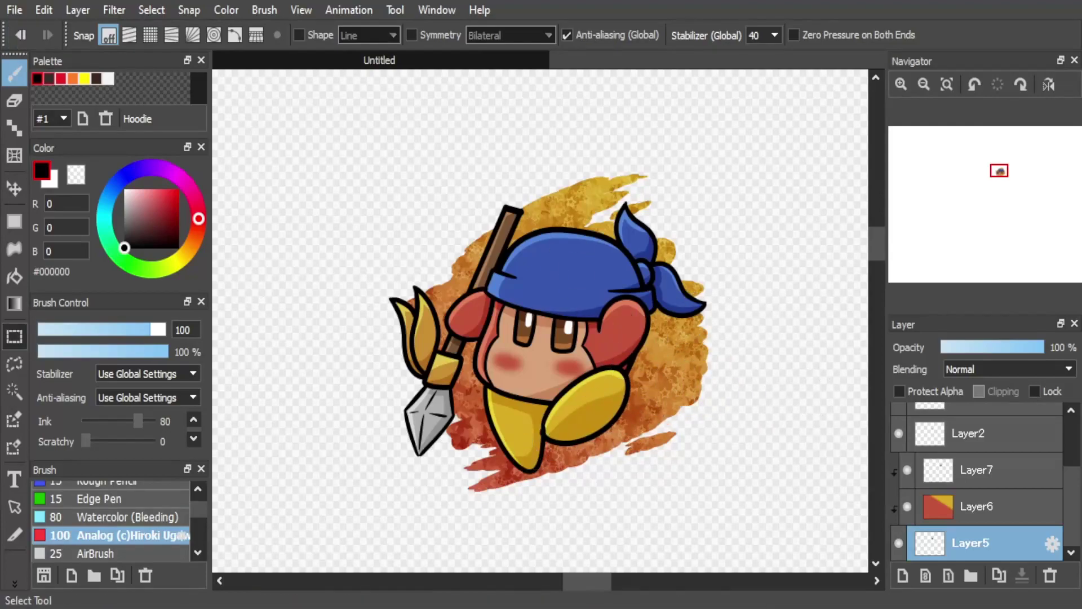
Make a rectangular selection enclosing the whole character and its backdrop
left_click(15, 337)
left_click_drag(382, 509, 716, 160)
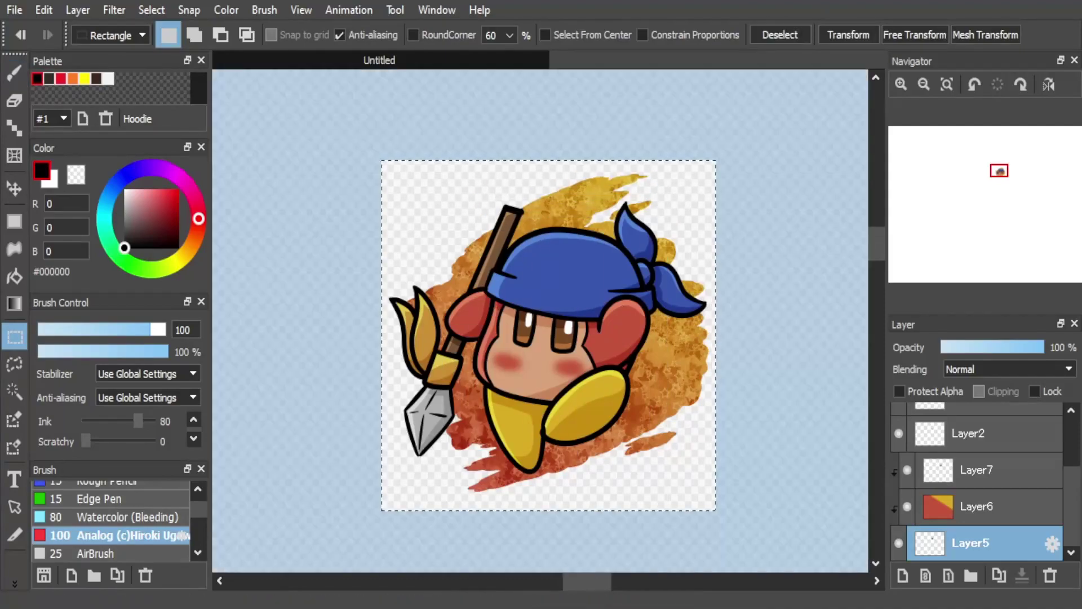